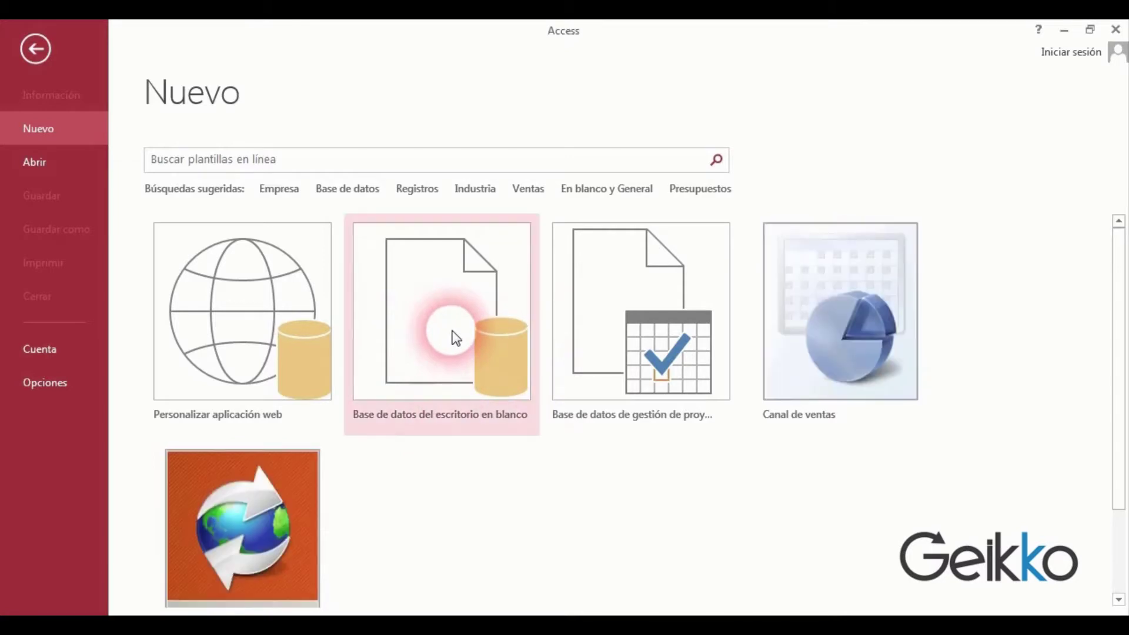
Create the blank desktop database 'Mi tabla.accdb'.
left_click(456, 338)
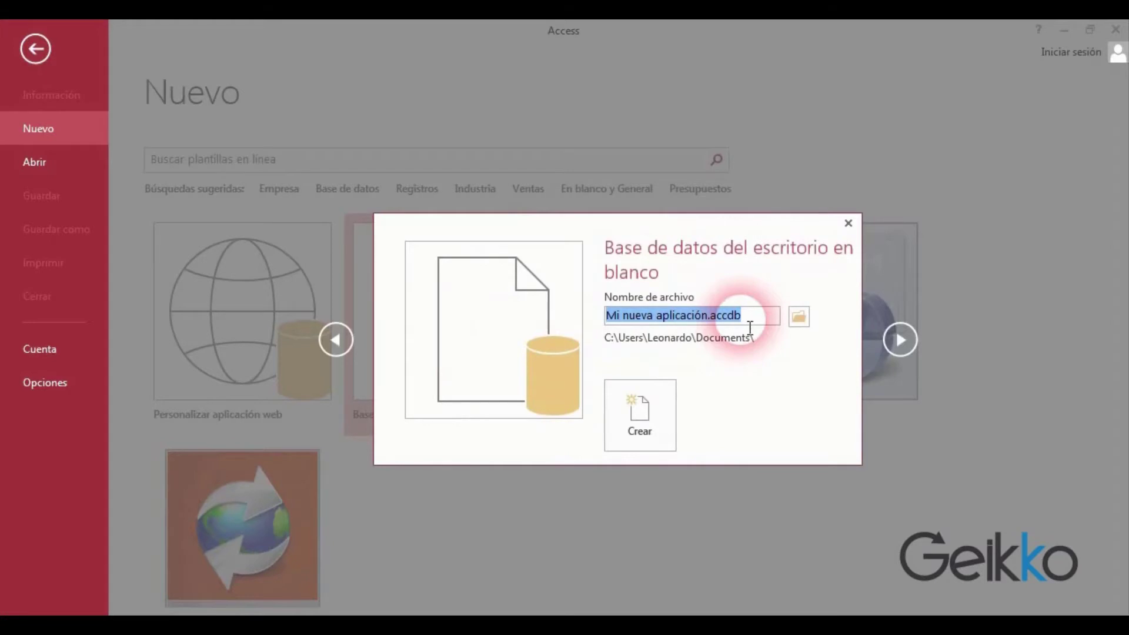
type("Mi tab")
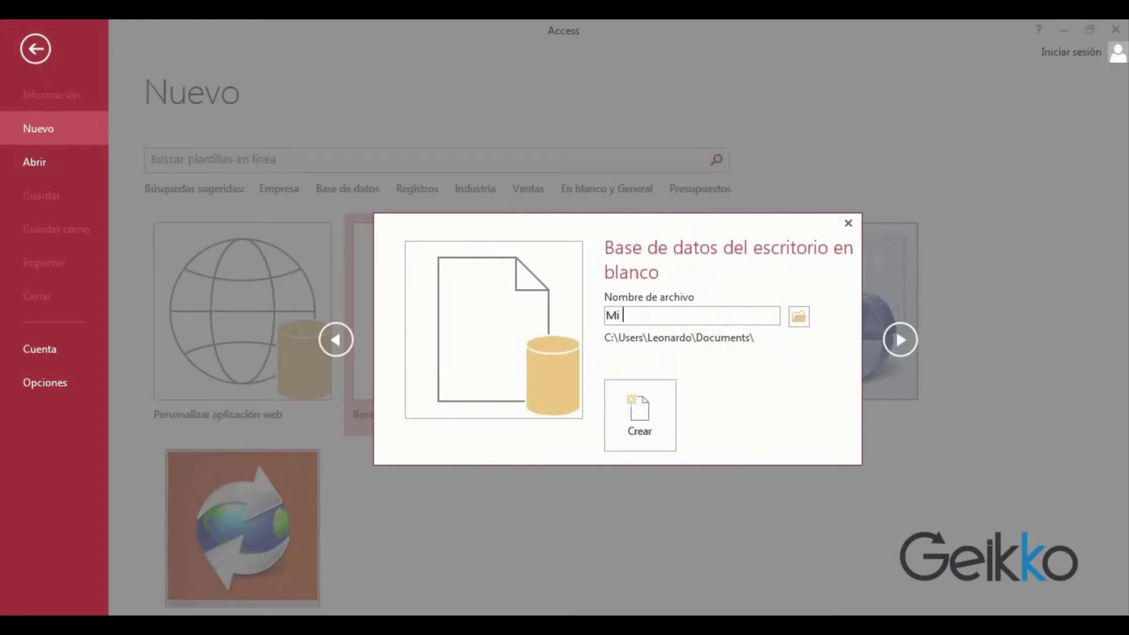
type("la")
left_click(650, 428)
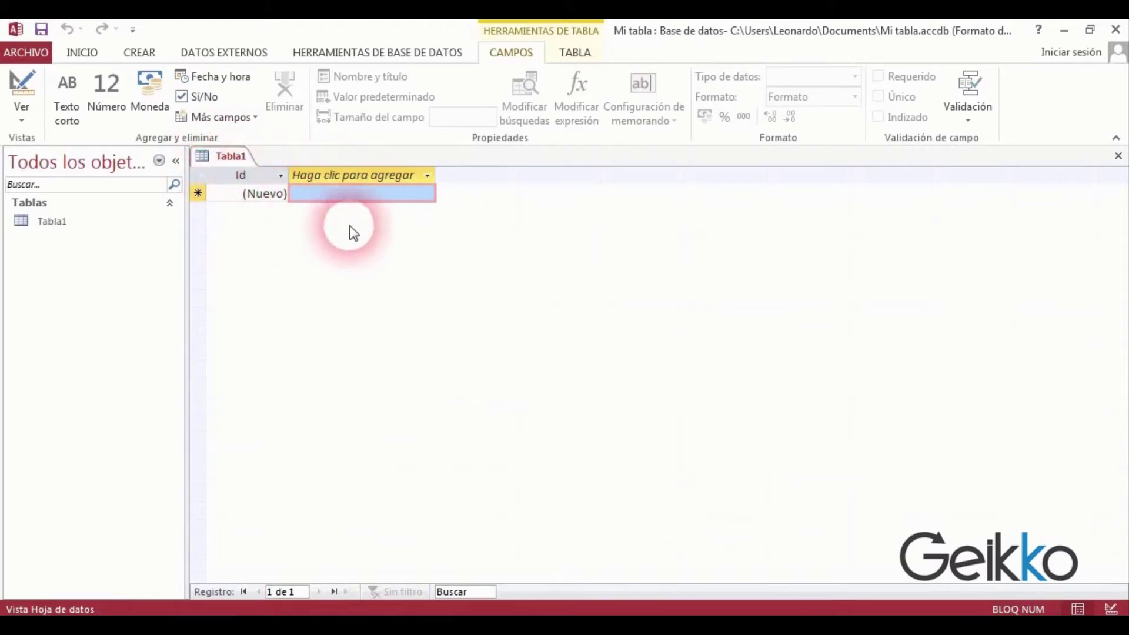
Discard the default Tabla1 by cancelling its save prompt and closing it unsaved.
left_click(20, 118)
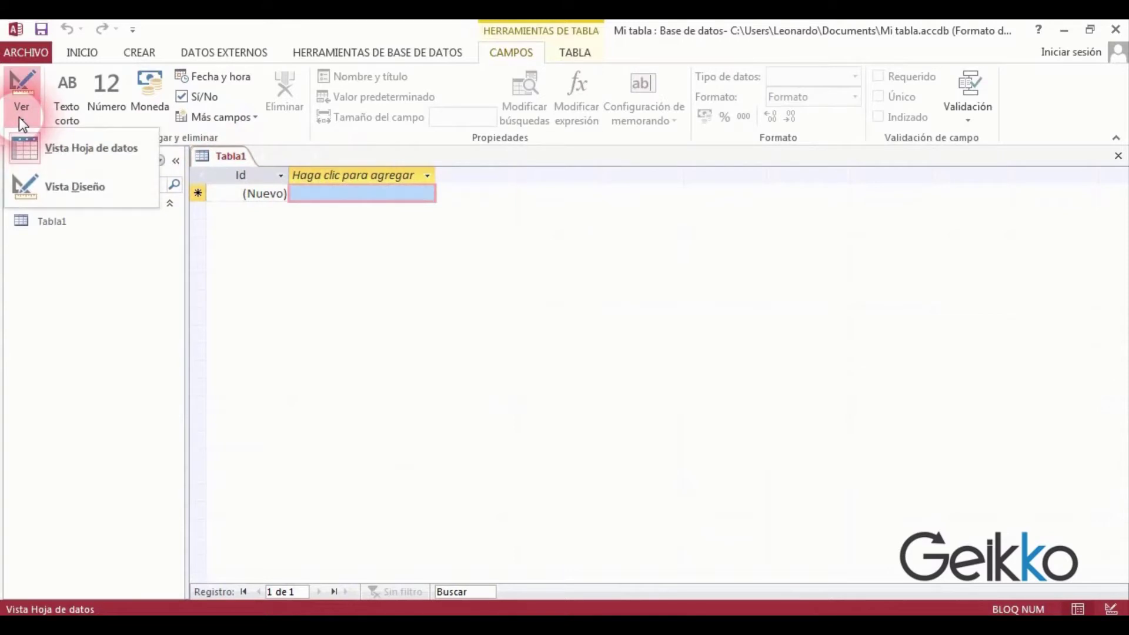
left_click(103, 194)
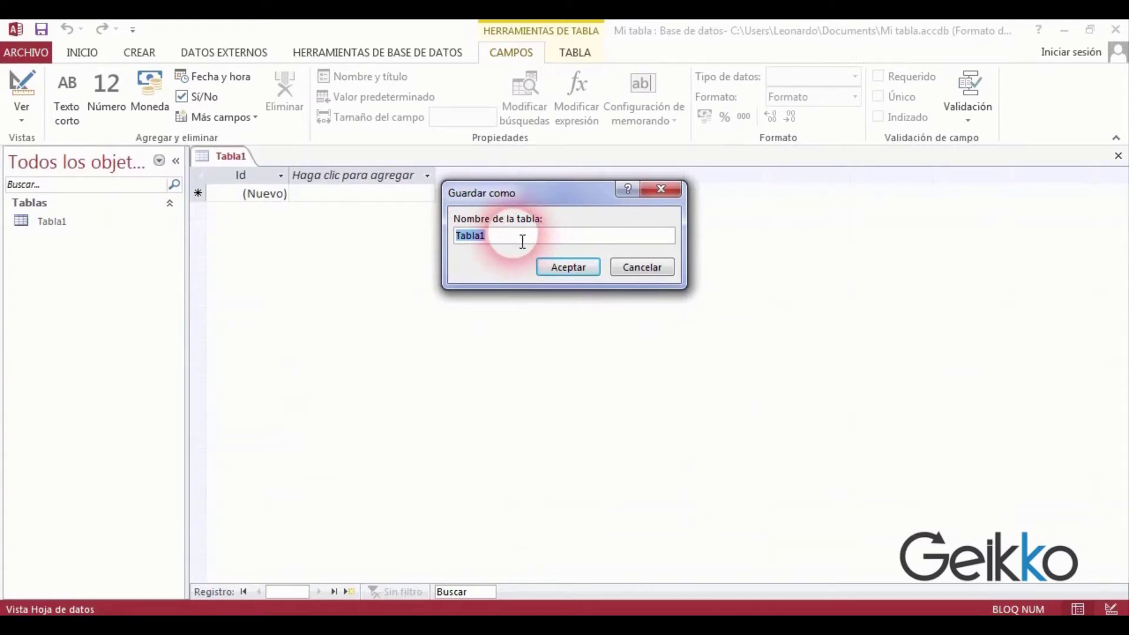
left_click(642, 267)
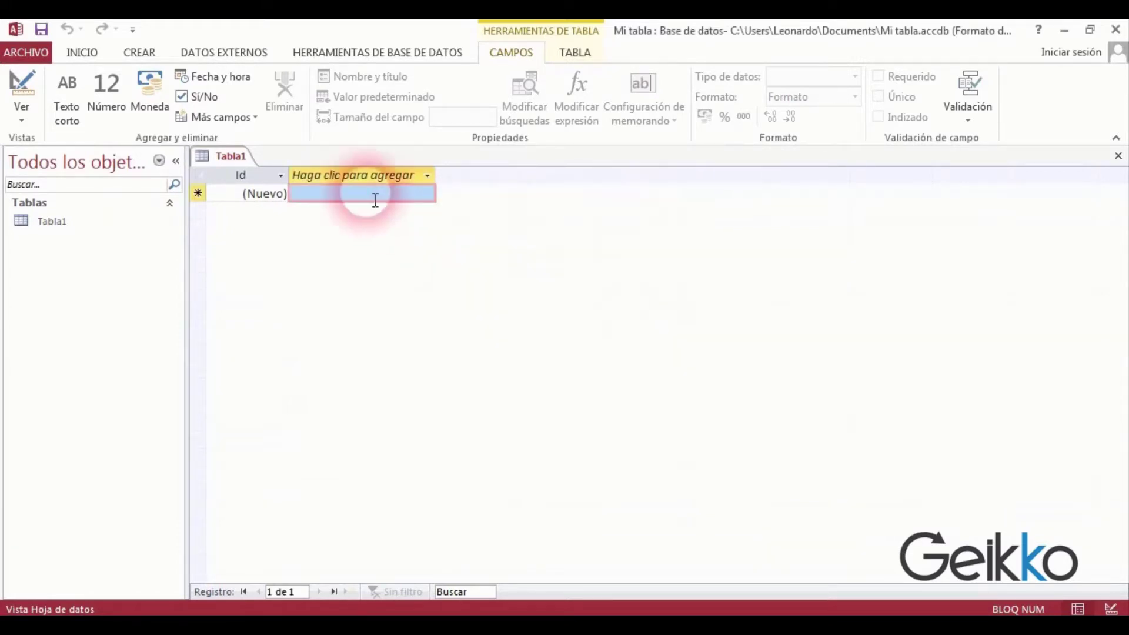
right_click(234, 155)
left_click(281, 184)
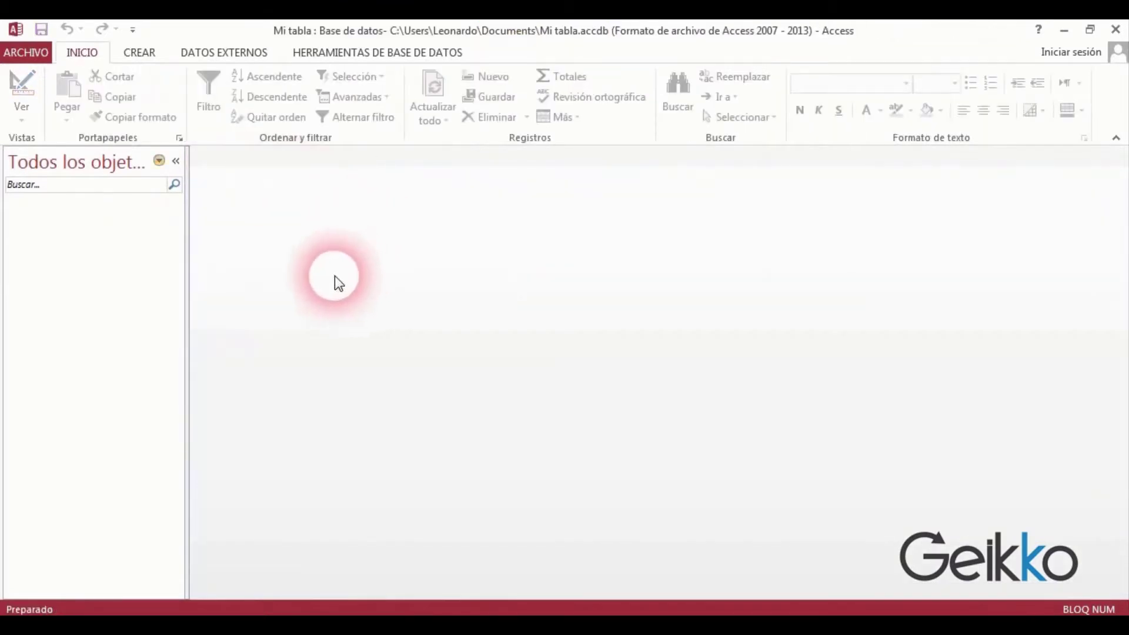
Start a new empty table with Diseño de tabla from the CREAR ribbon.
left_click(148, 57)
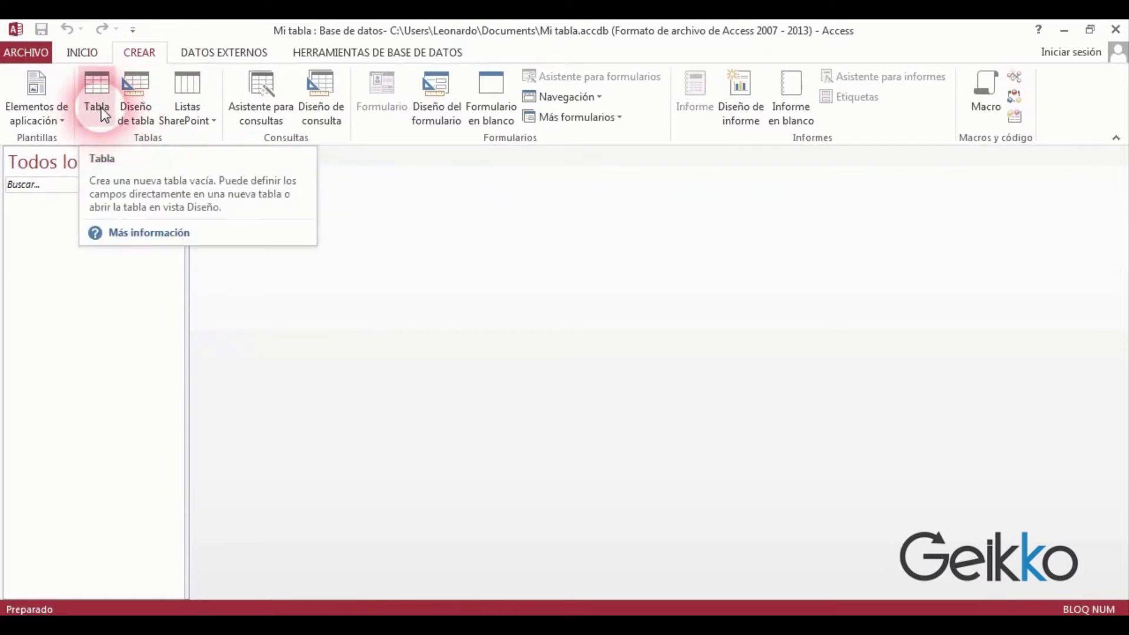
left_click(137, 111)
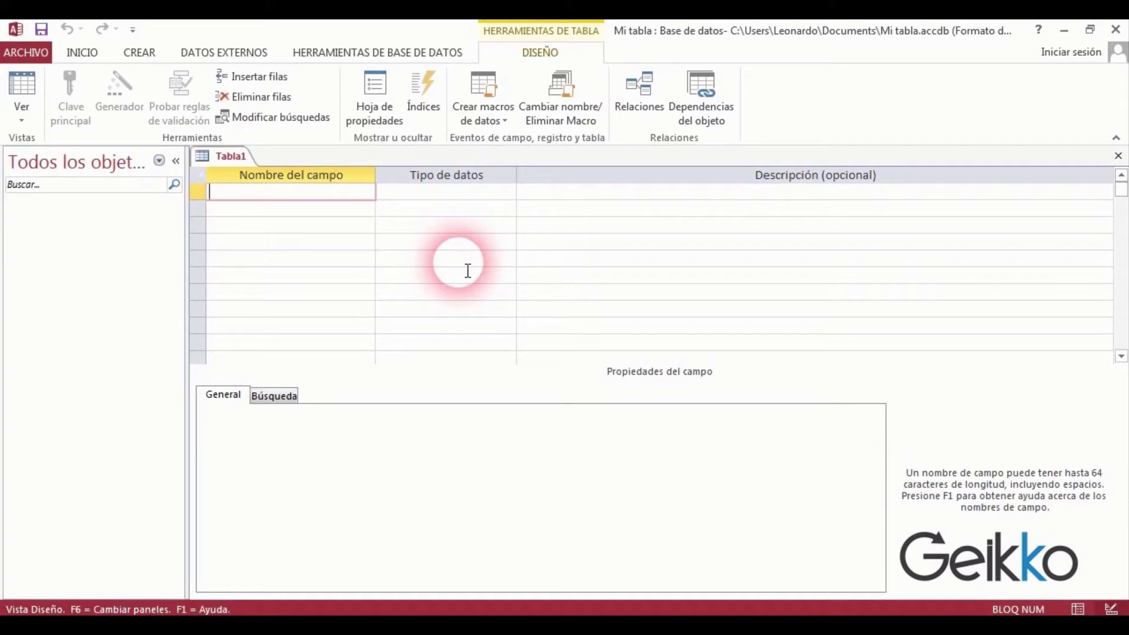
Add the field 'Id Cliente' with data type Autonumeración.
type("Id Cliente")
key("Tab")
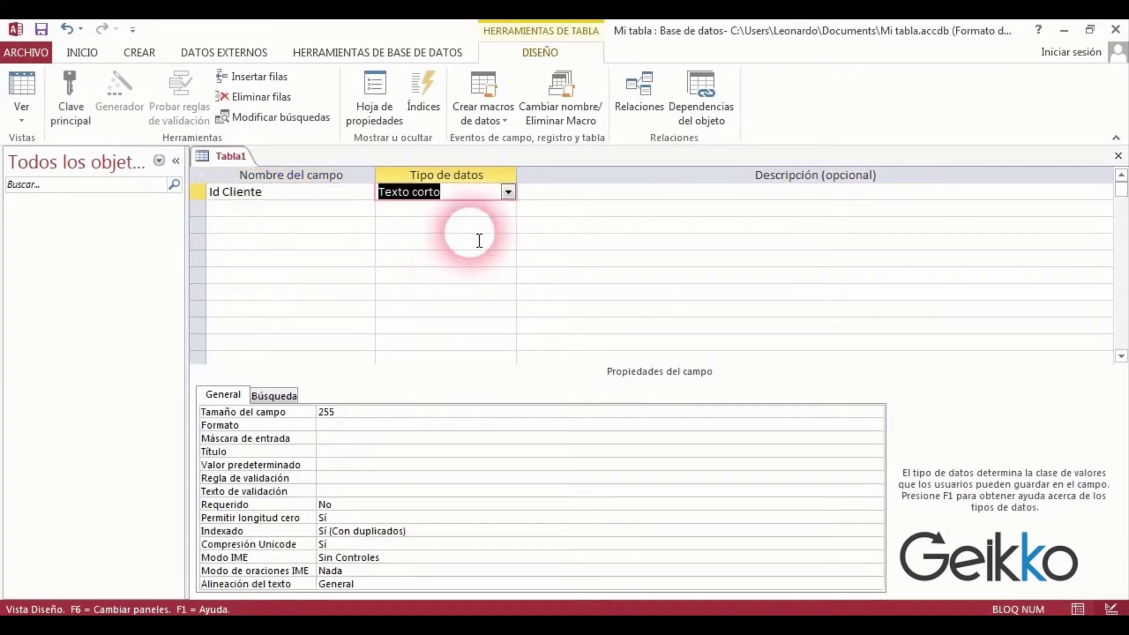
left_click(507, 191)
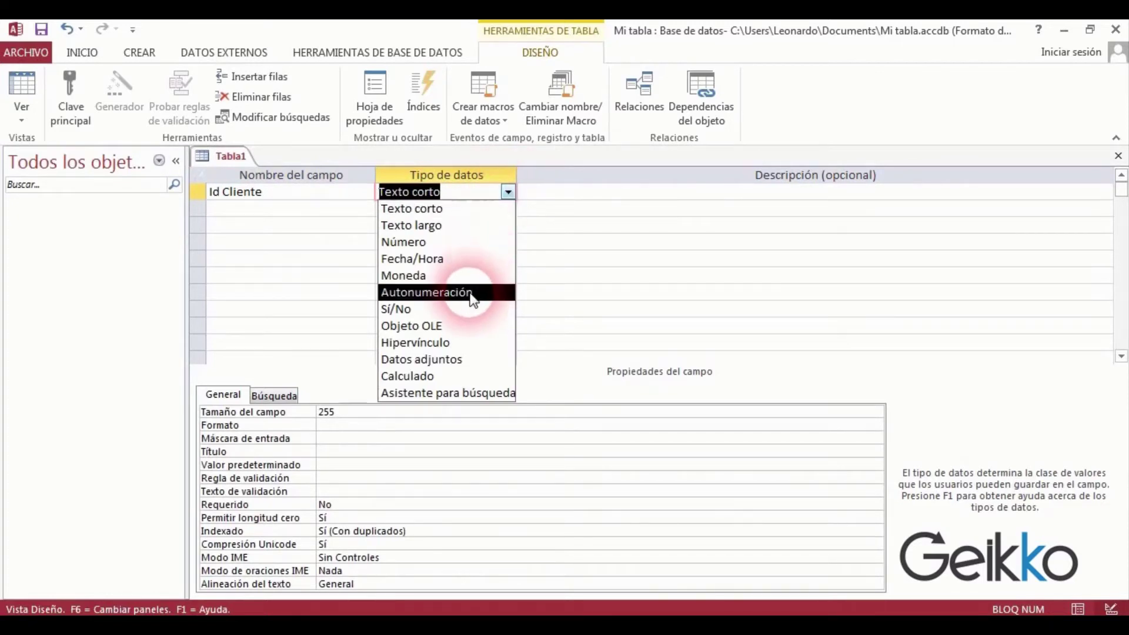
left_click(499, 292)
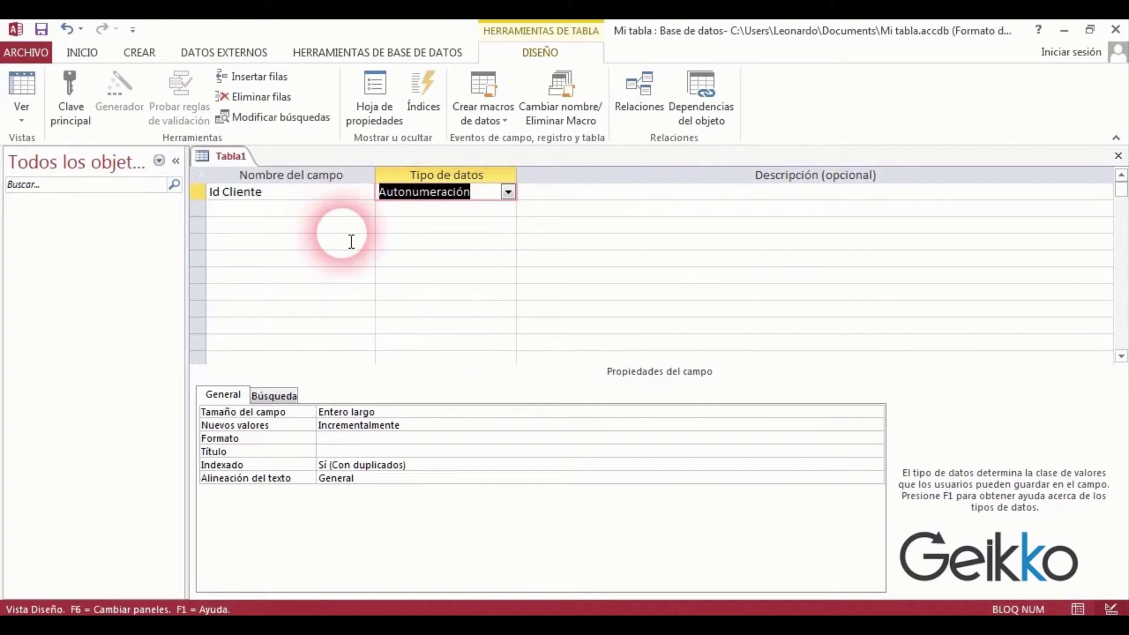
Add 'Nombre' as Texto corto and reduce its field size from 255 to 50.
left_click(289, 212)
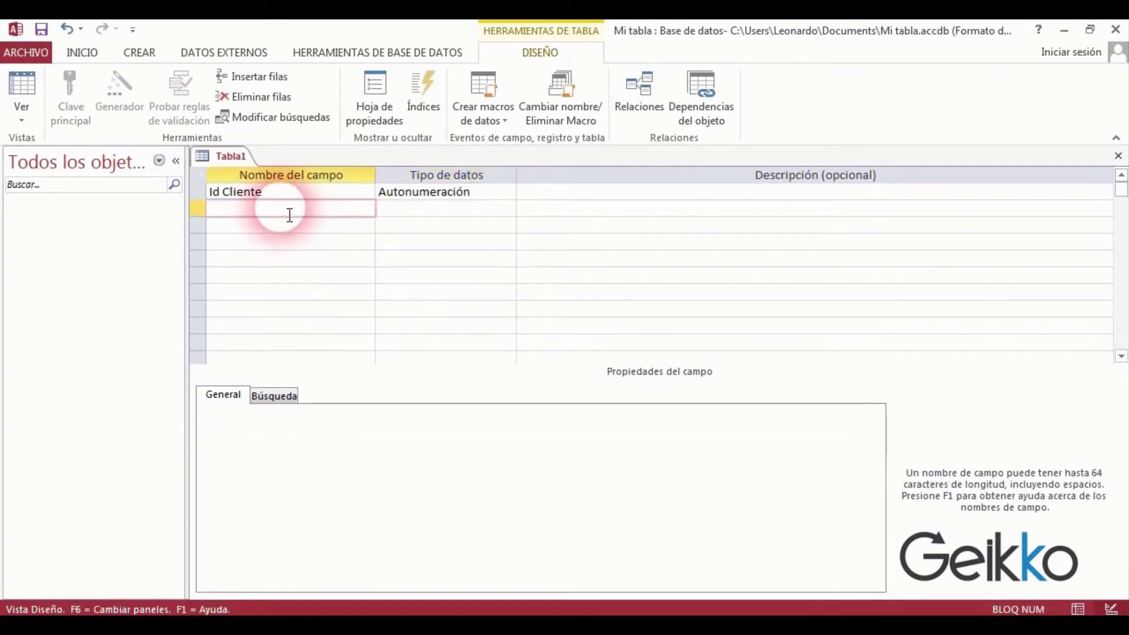
type("Nombre")
key("Down")
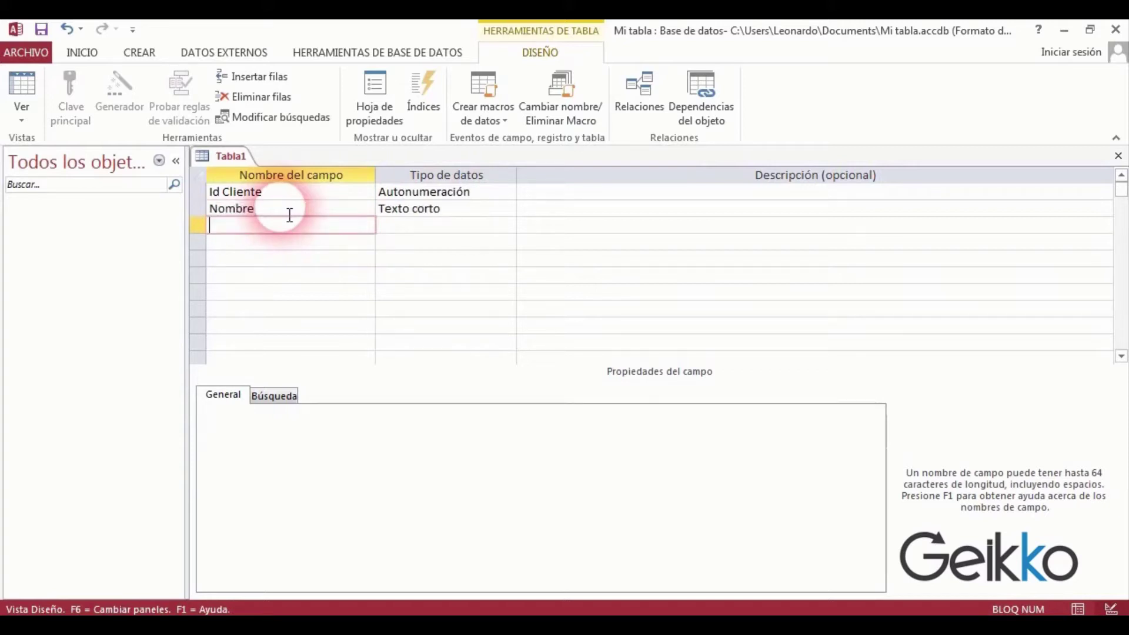
left_click(494, 211)
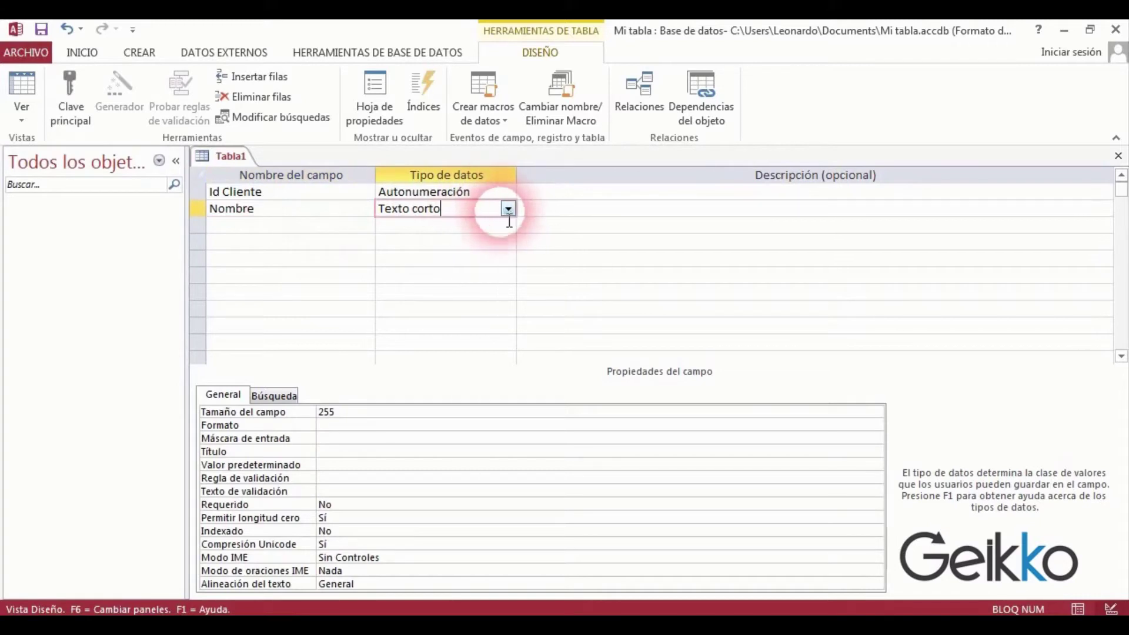
left_click(485, 412)
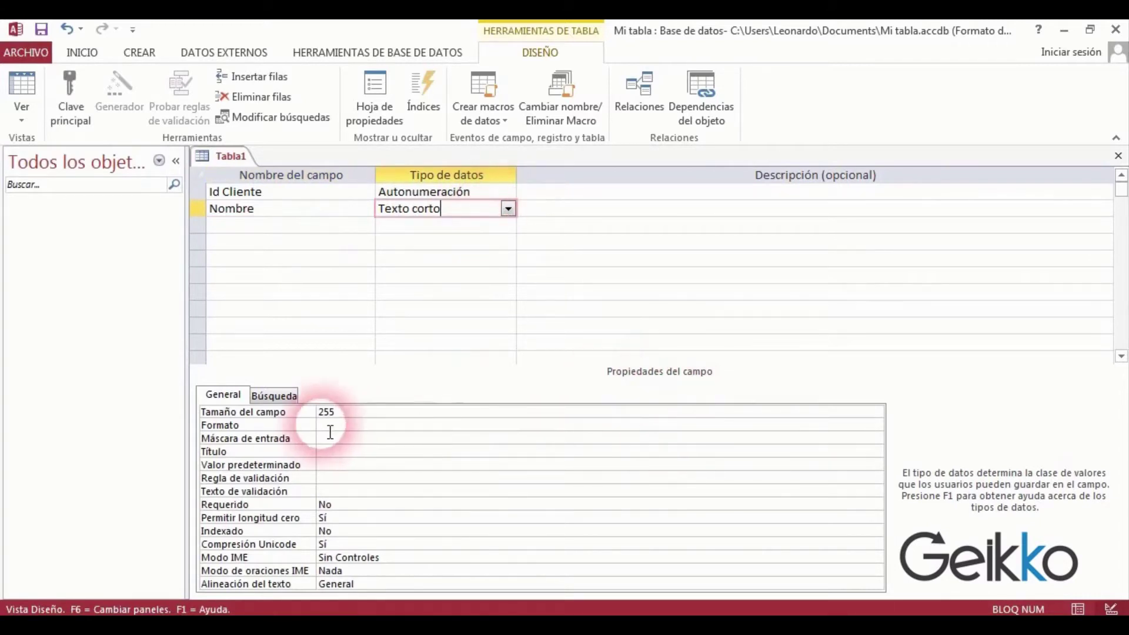
left_click(342, 420)
double_click(342, 420)
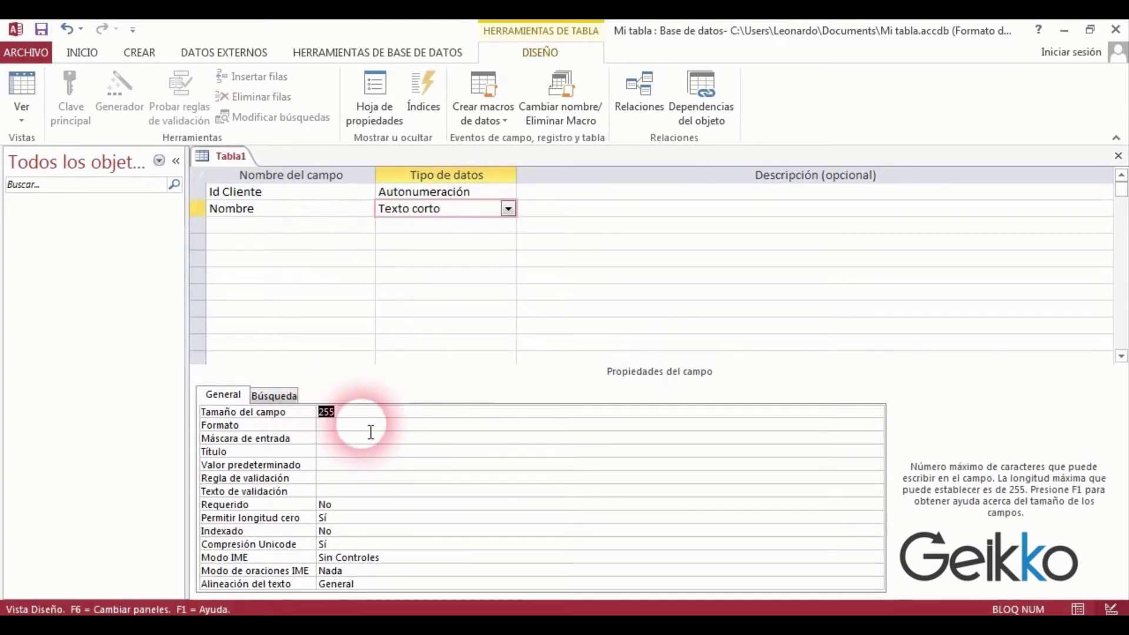
type("50")
left_click(293, 232)
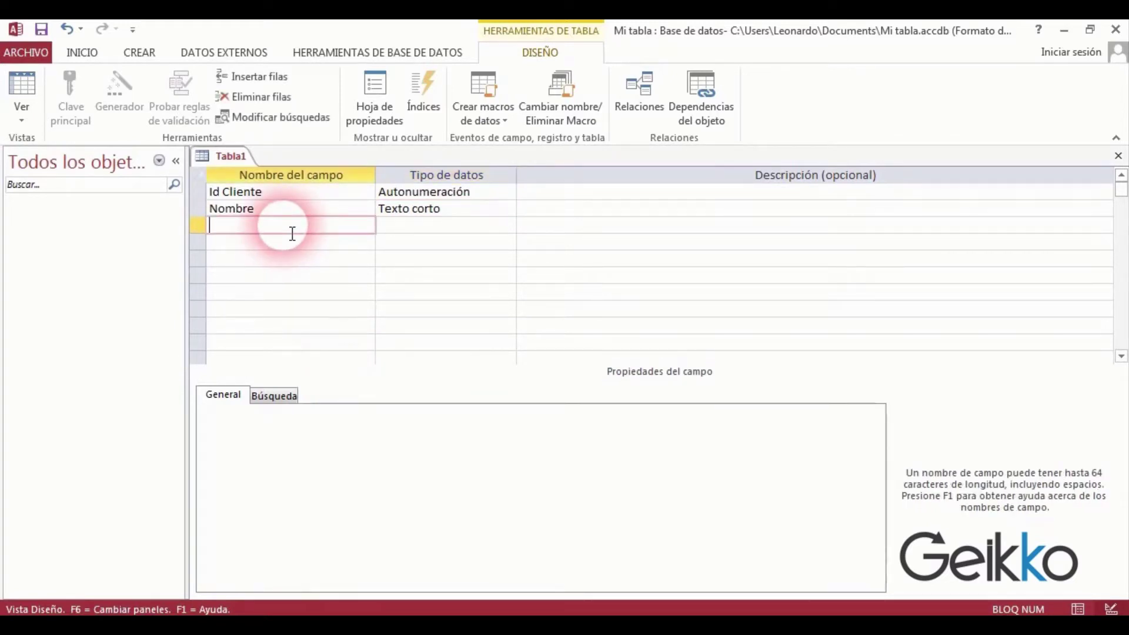
Add the 'Dirección' field as Texto corto.
type("Direcci")
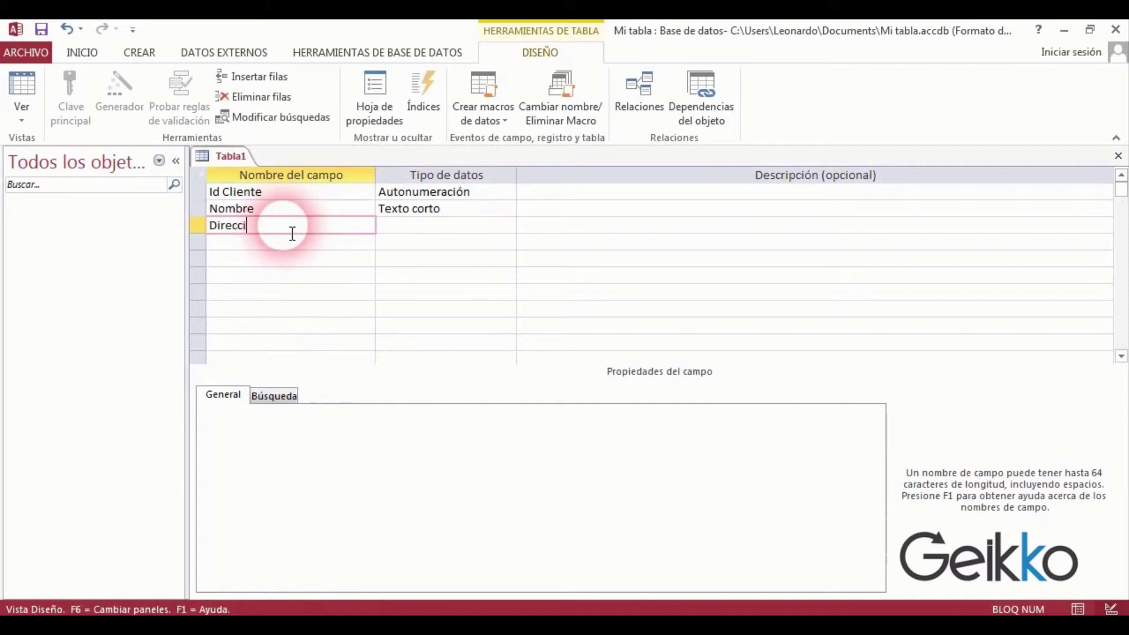
type("ón")
key("Tab")
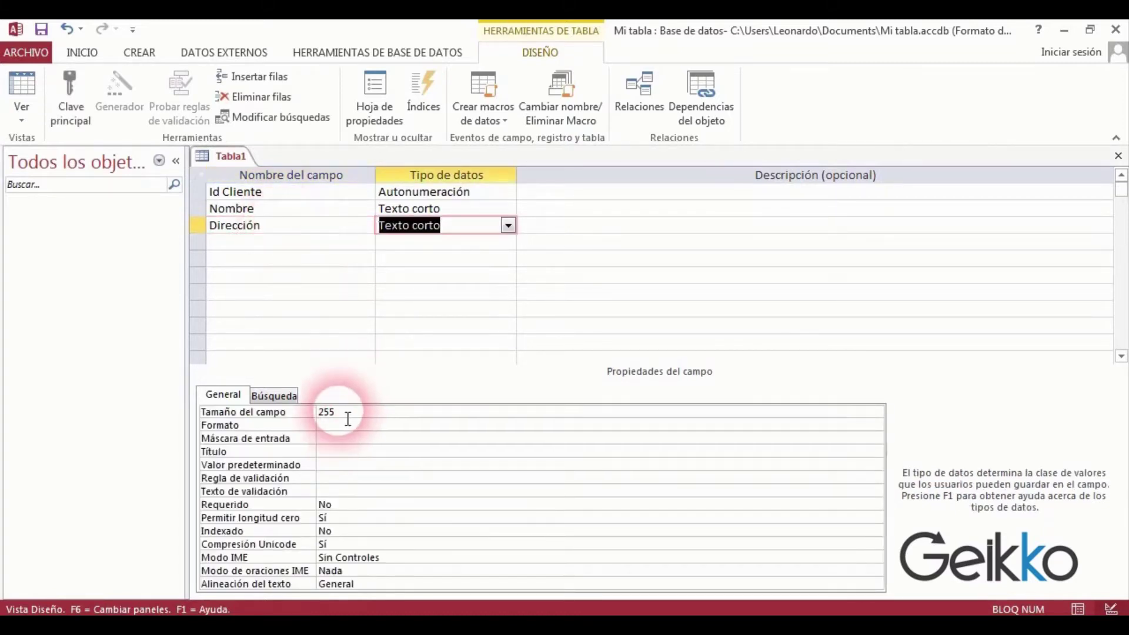
left_click(318, 412)
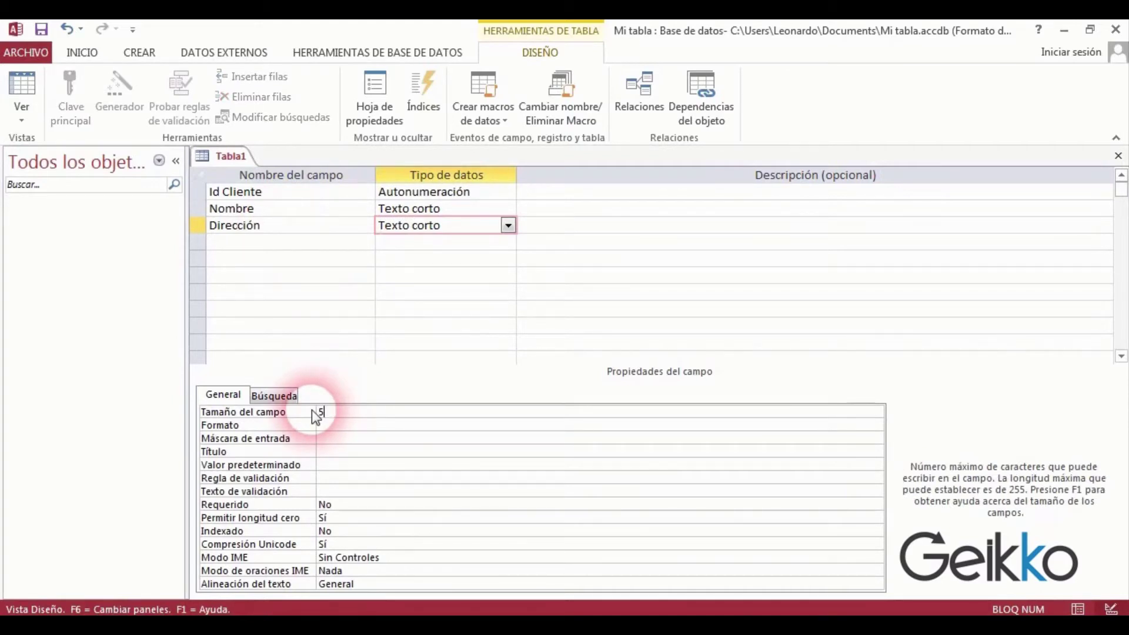
left_click(232, 243)
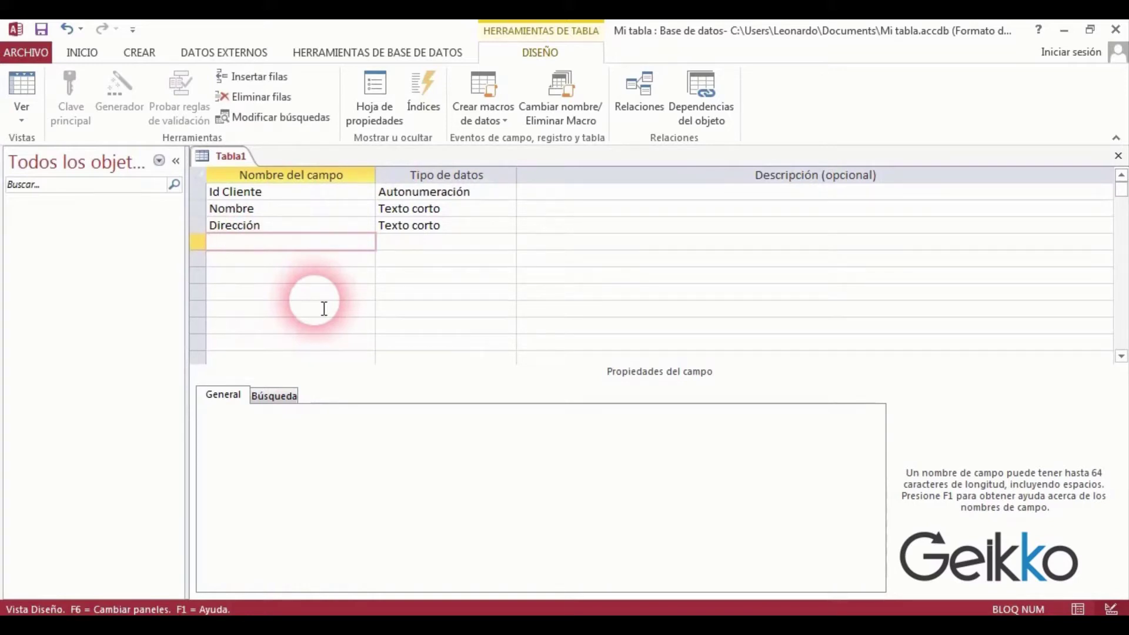
Add 'Teléfono' as Texto corto with a field size of 20.
type("Teléfono")
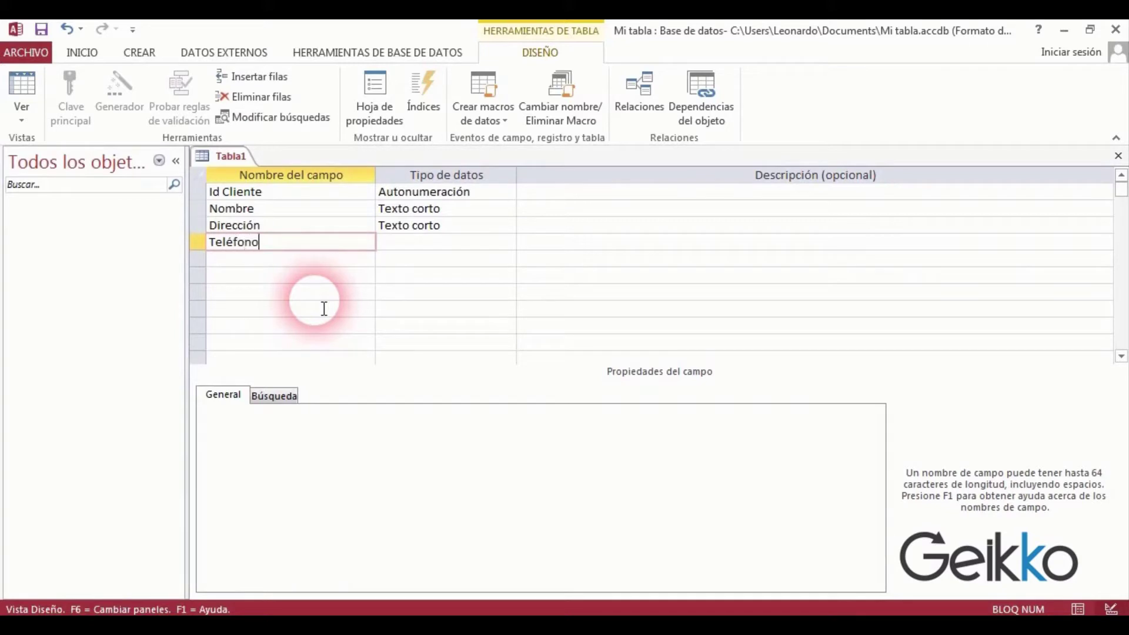
key("Tab")
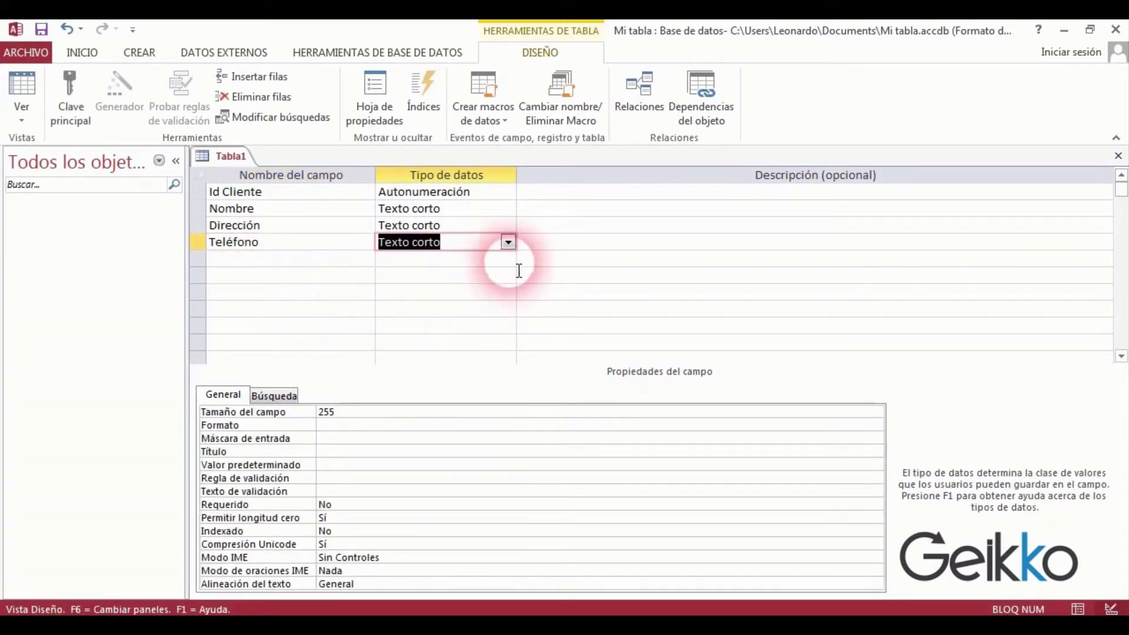
left_click(509, 243)
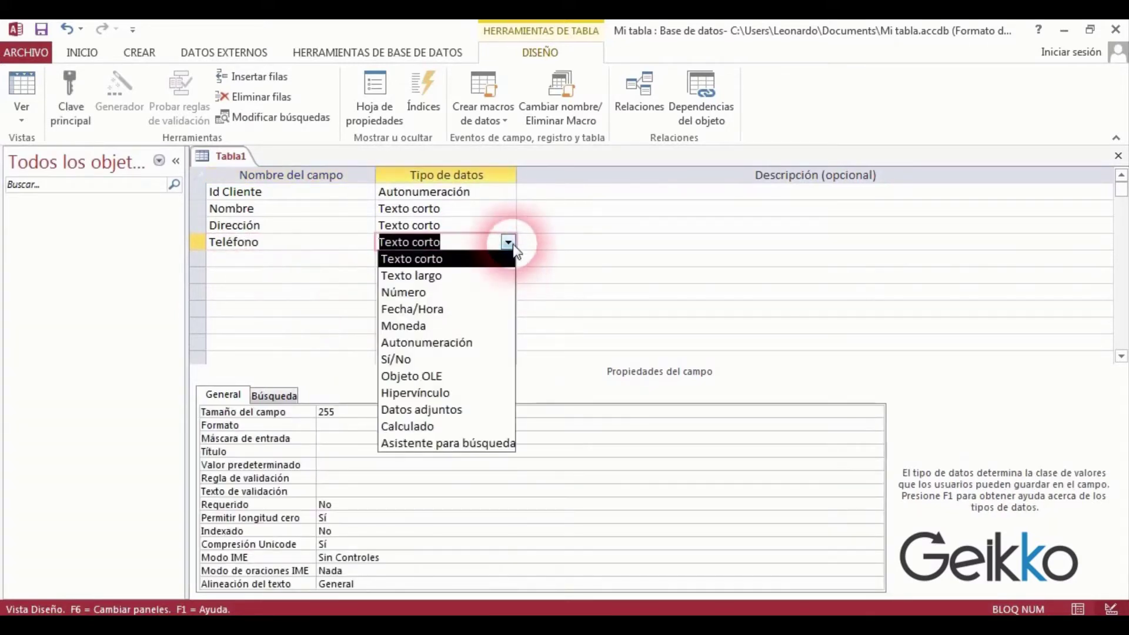
left_click(453, 292)
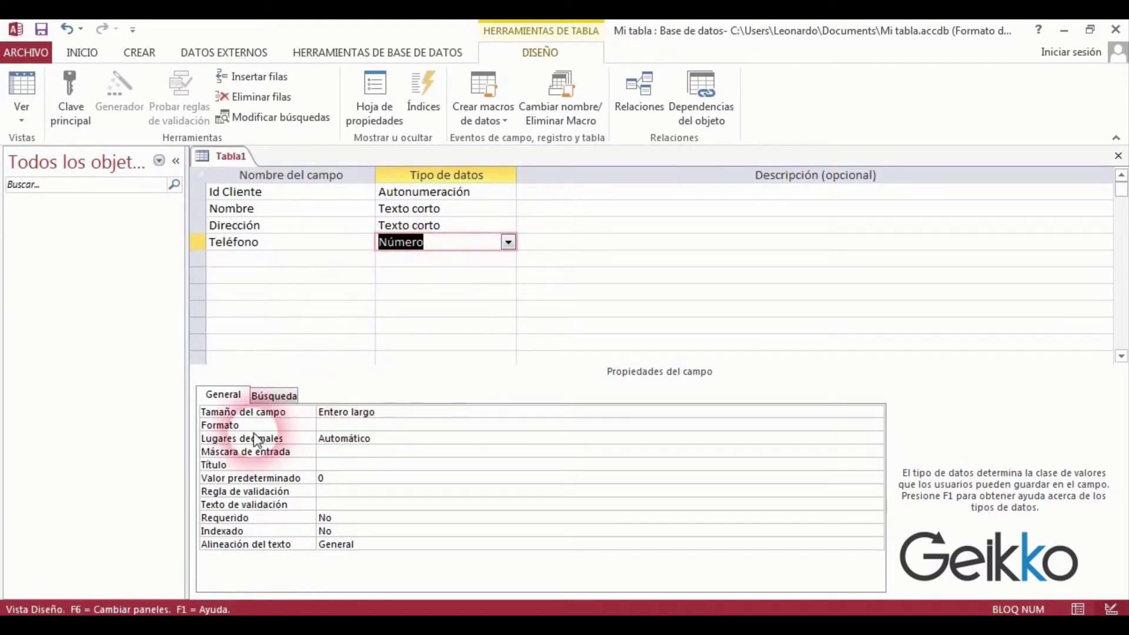
left_click(507, 243)
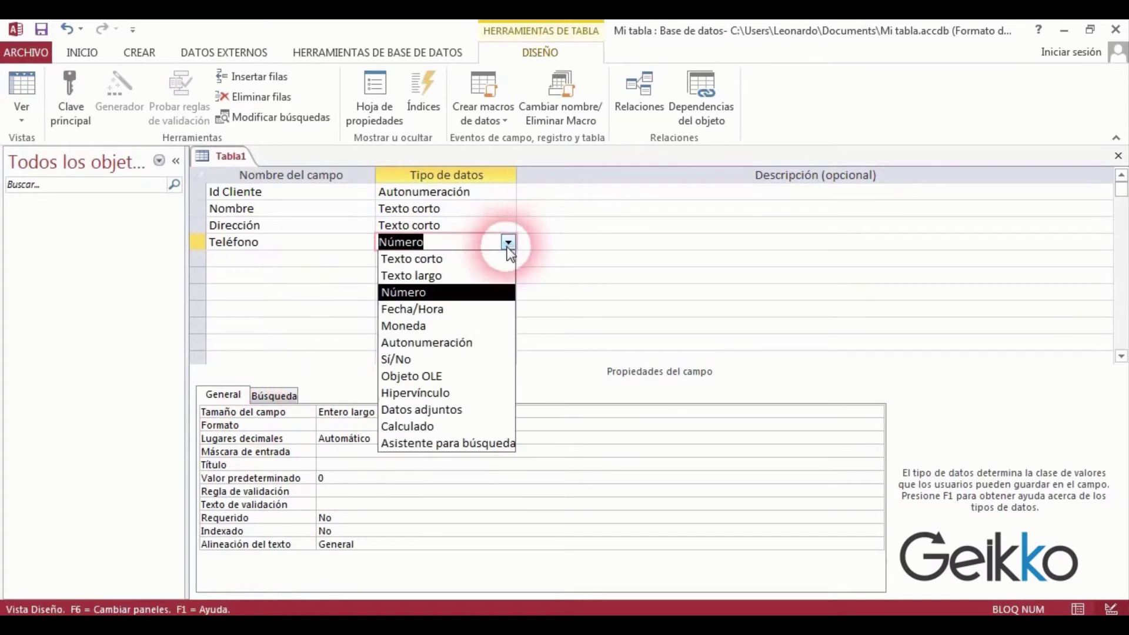
left_click(478, 259)
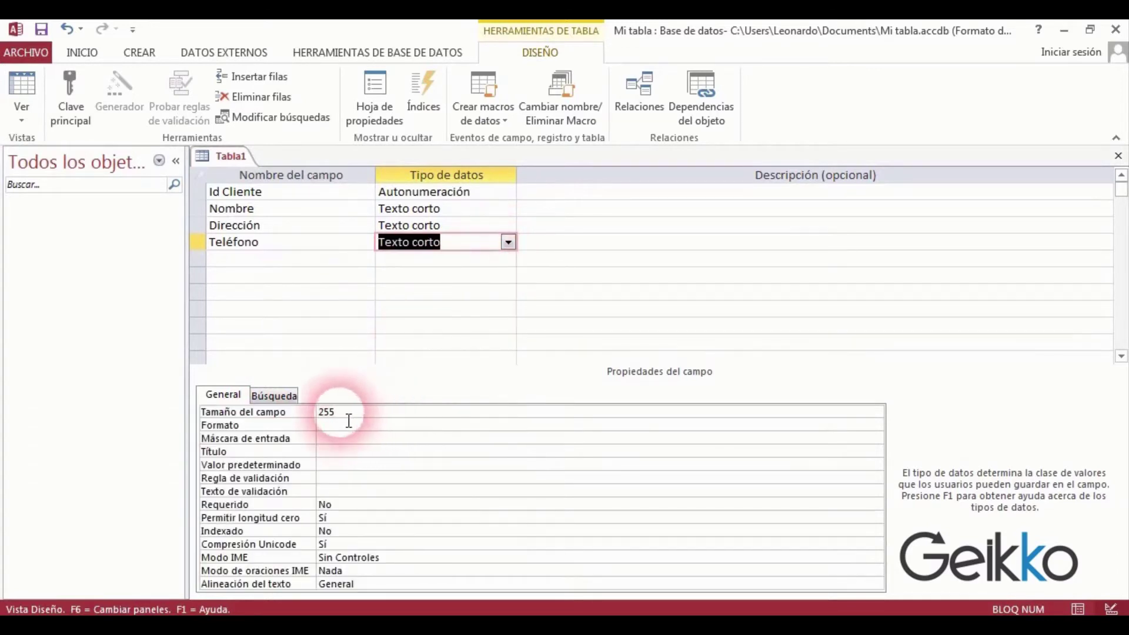
left_click(308, 413)
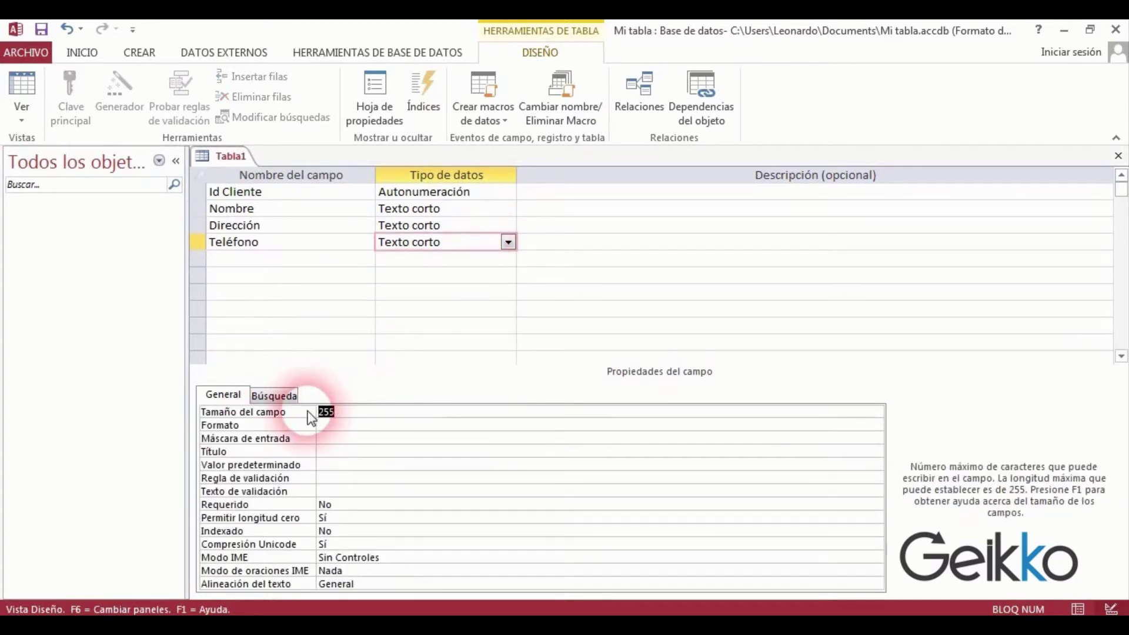
type("20")
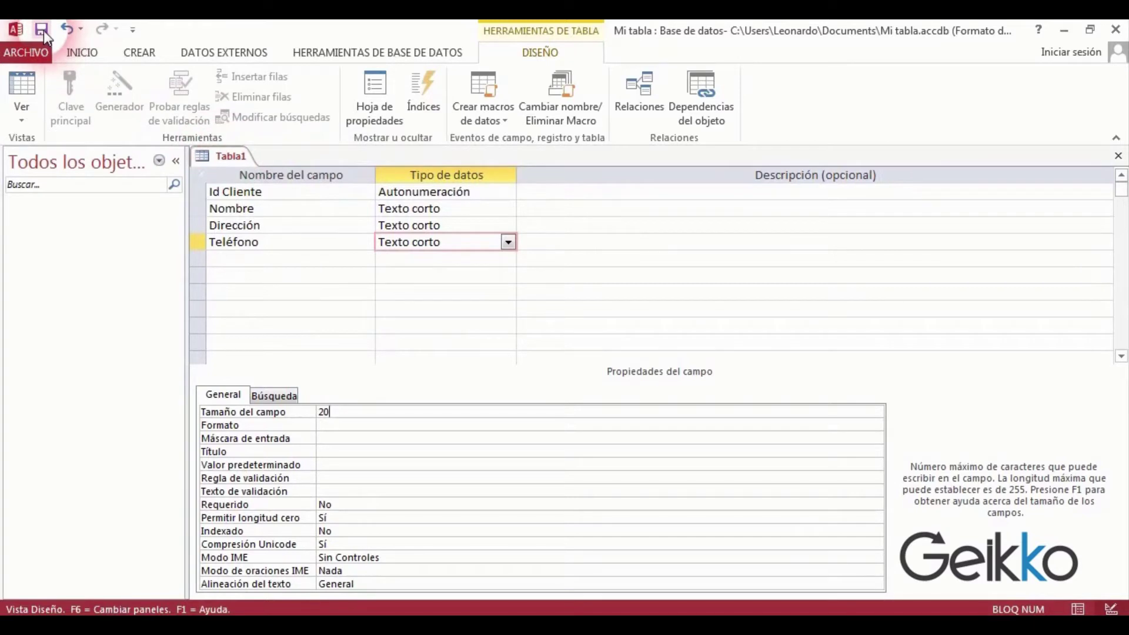
Save Tabla1 as 'Clientes' without a primary key, then close all objects.
right_click(200, 154)
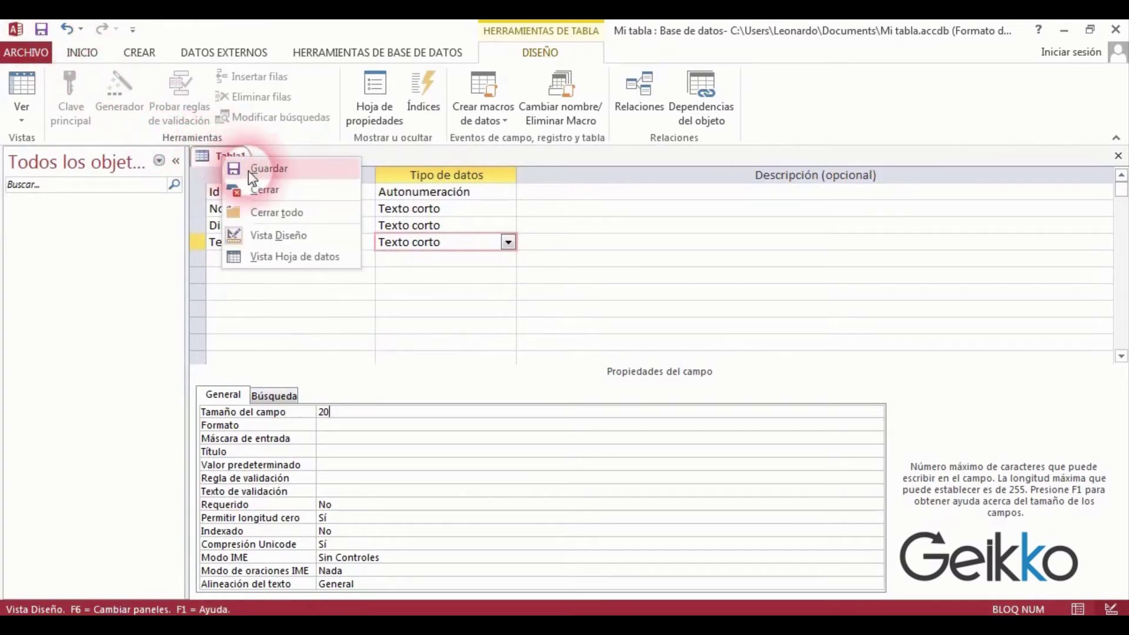
left_click(248, 170)
left_click_drag(500, 197, 506, 266)
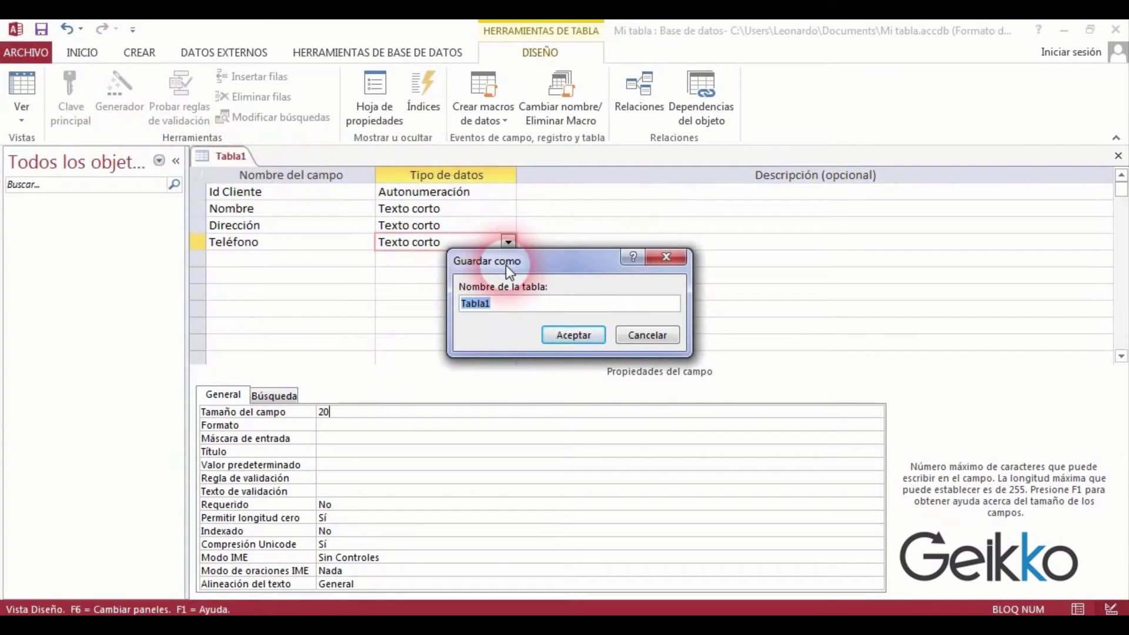
type("Clientes")
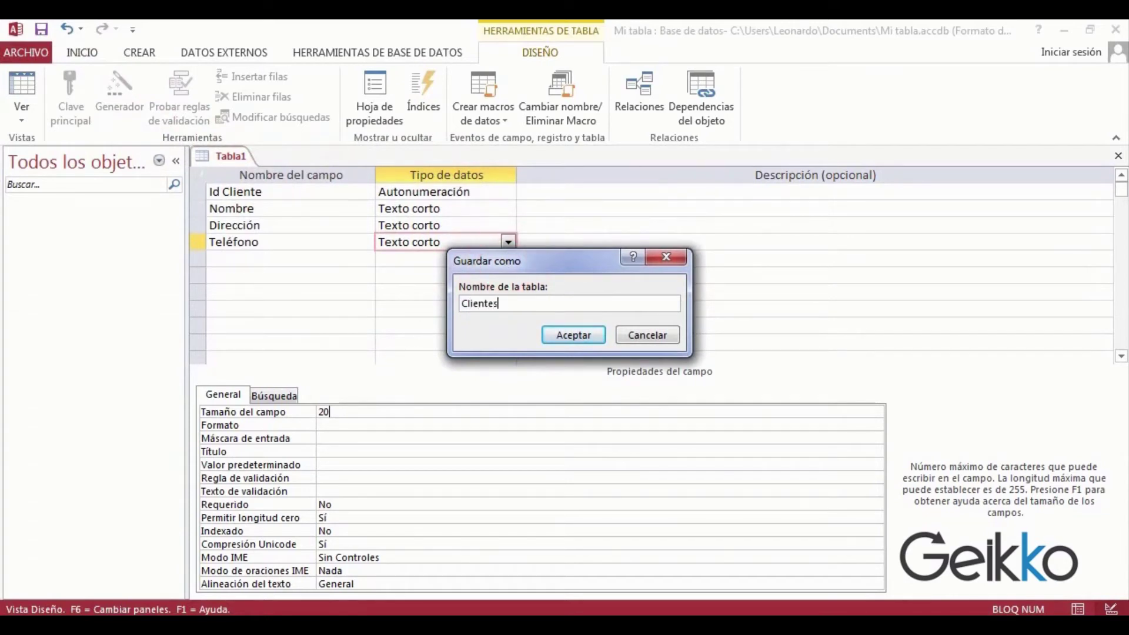
left_click(573, 335)
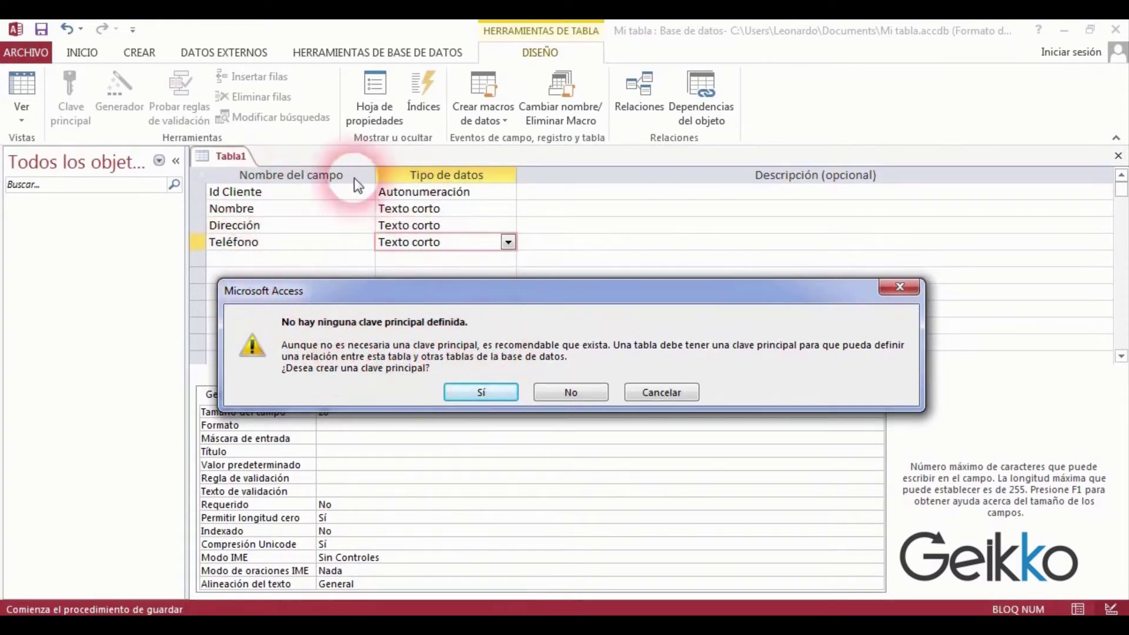
left_click(569, 393)
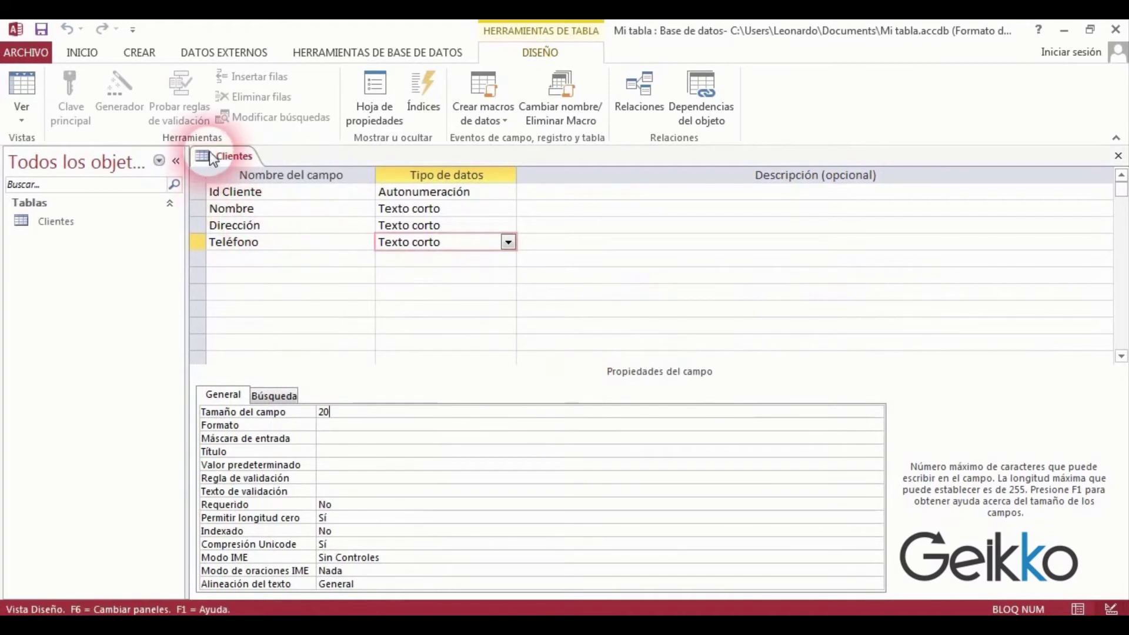
right_click(227, 160)
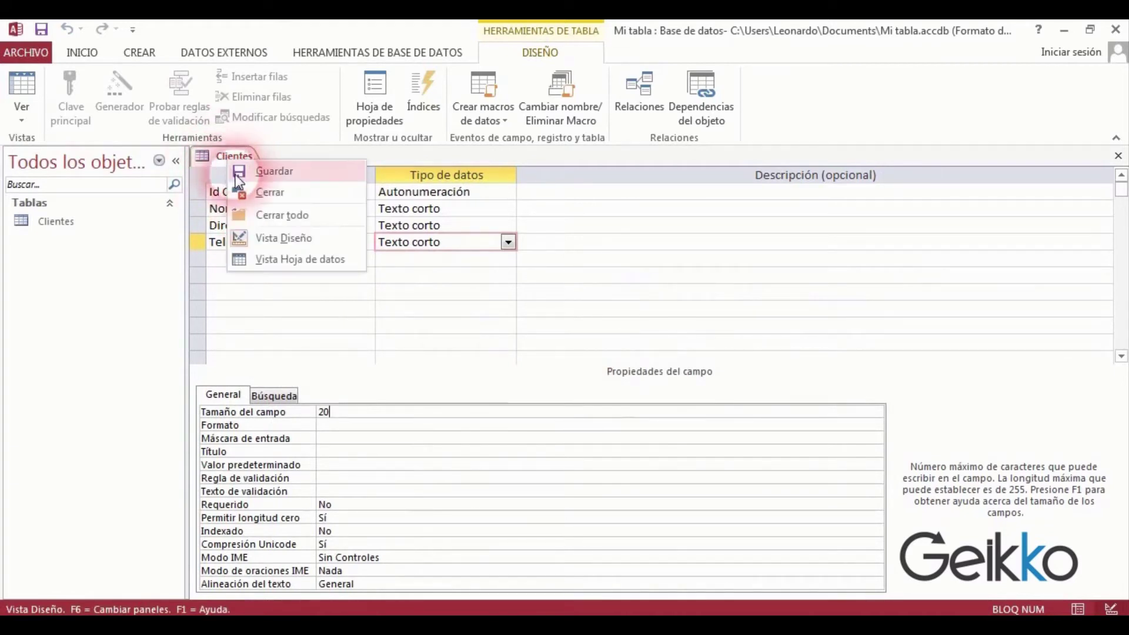
left_click(276, 219)
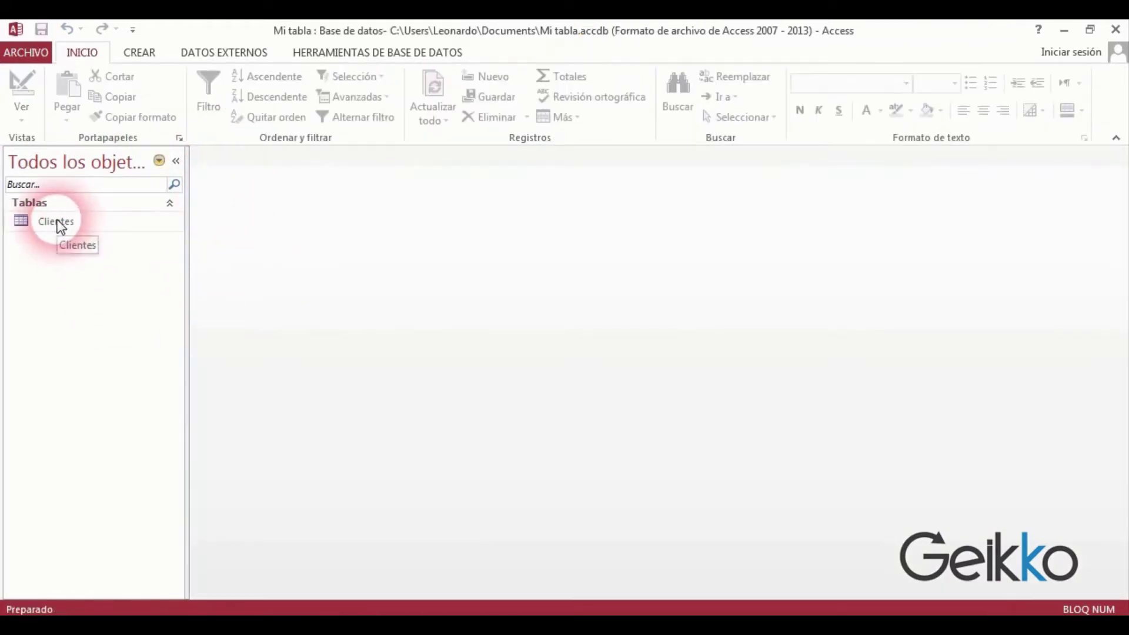
Reopen Clientes in Design View, leaving Id Cliente without a primary key.
left_click(57, 221)
double_click(58, 223)
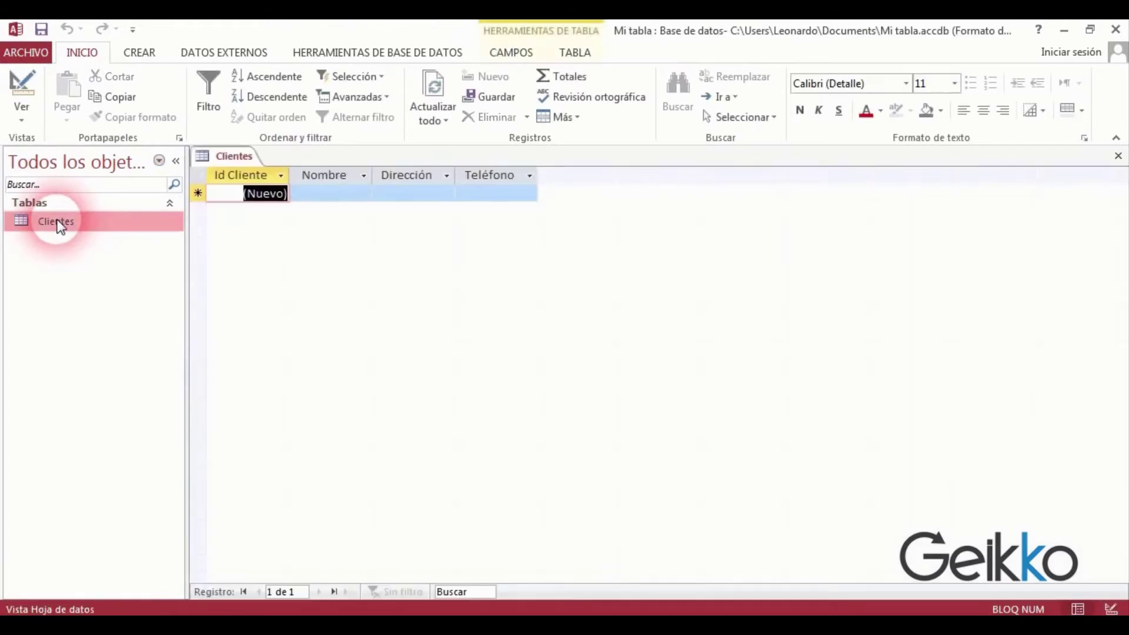
left_click(246, 184)
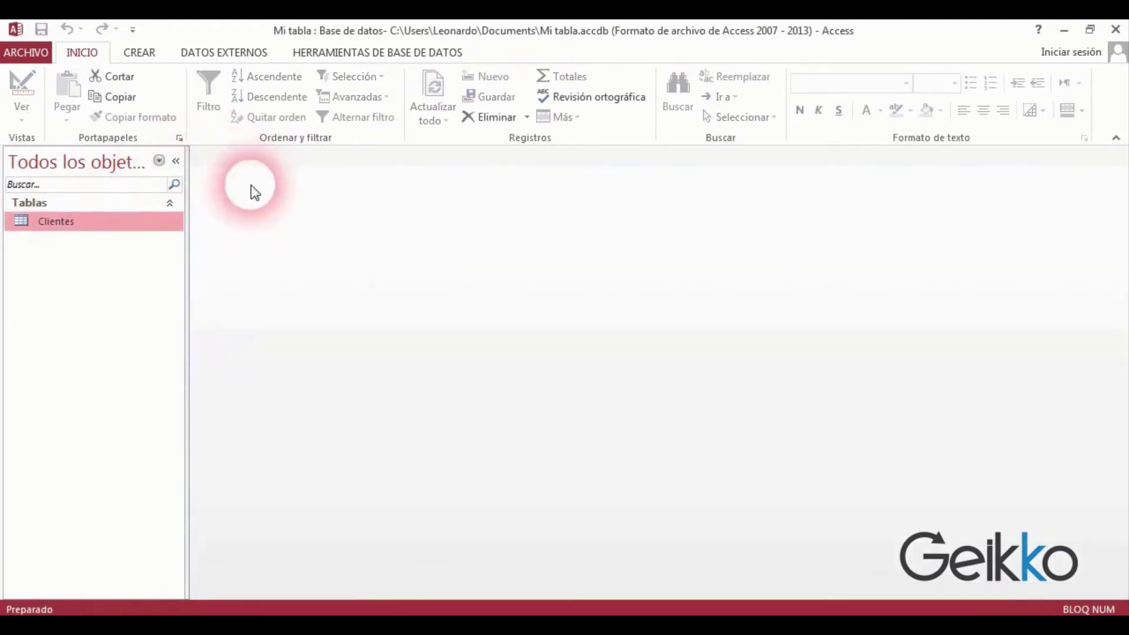
right_click(55, 223)
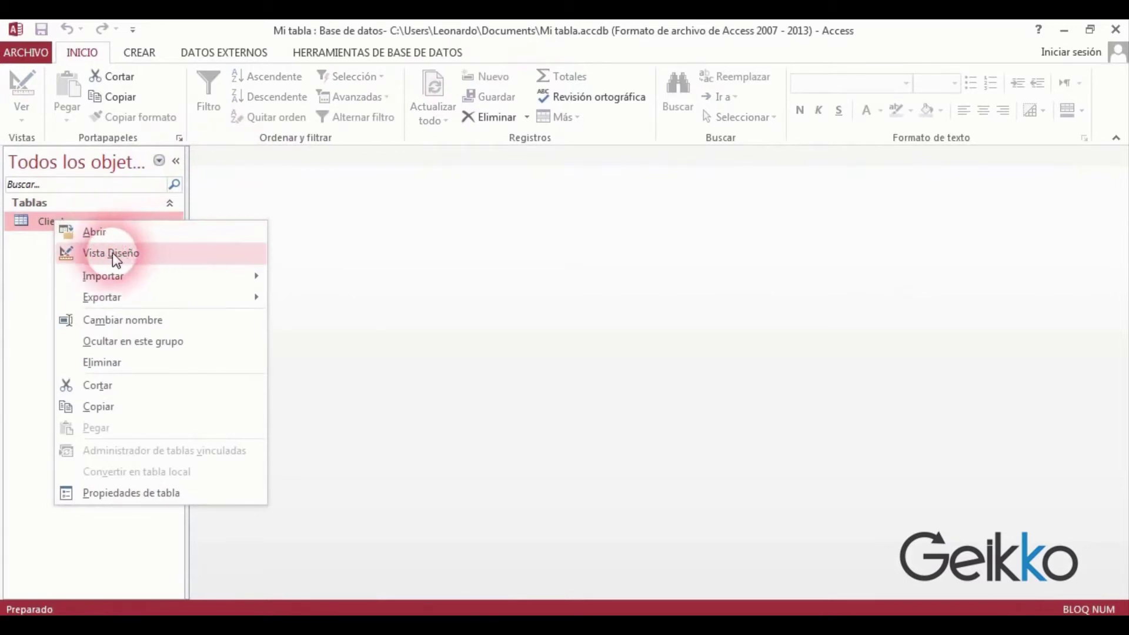
left_click(154, 256)
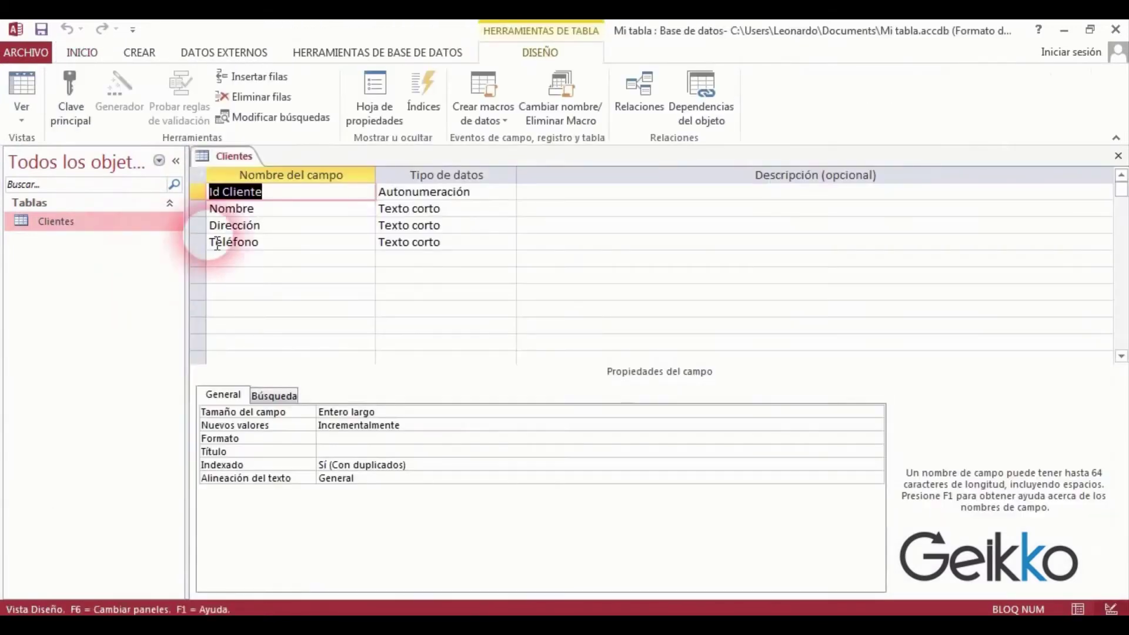
left_click(288, 202)
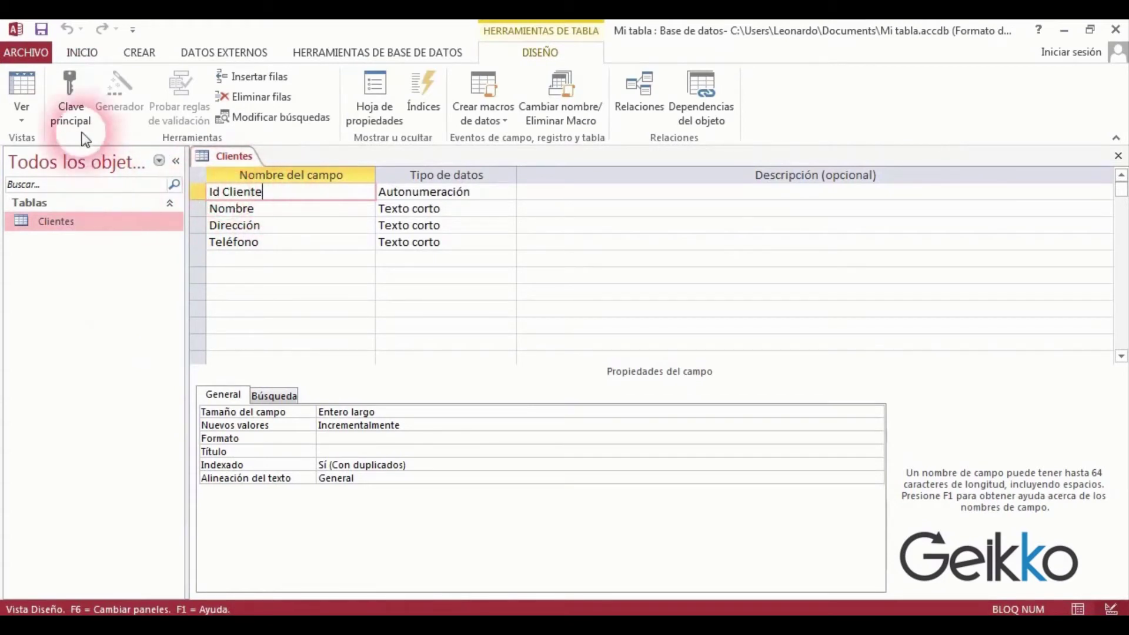
left_click(73, 111)
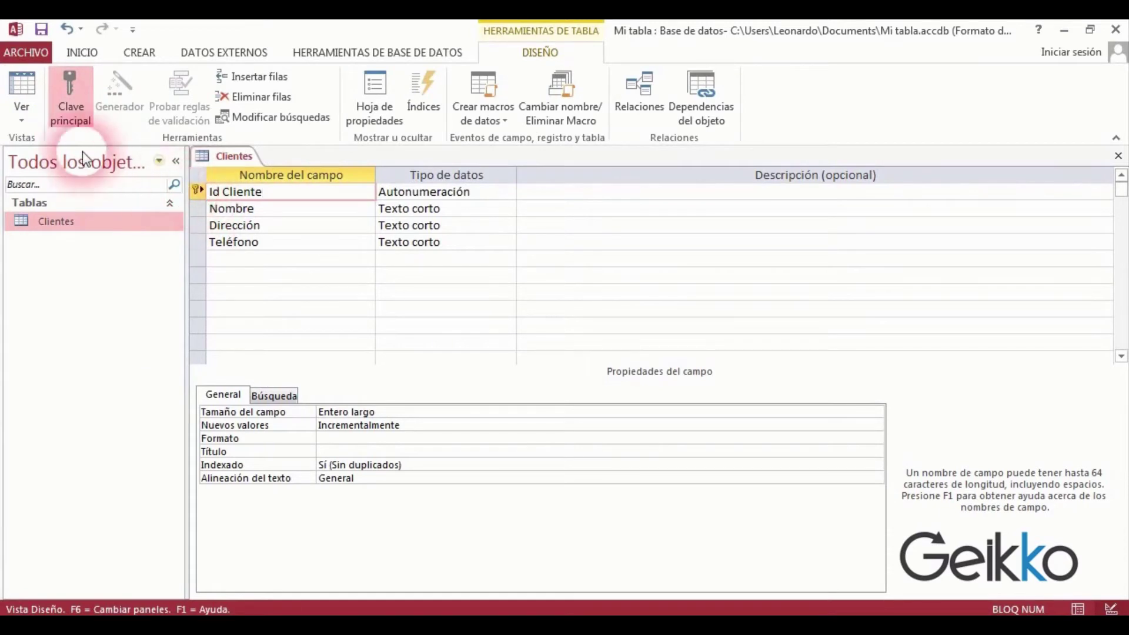
left_click(72, 107)
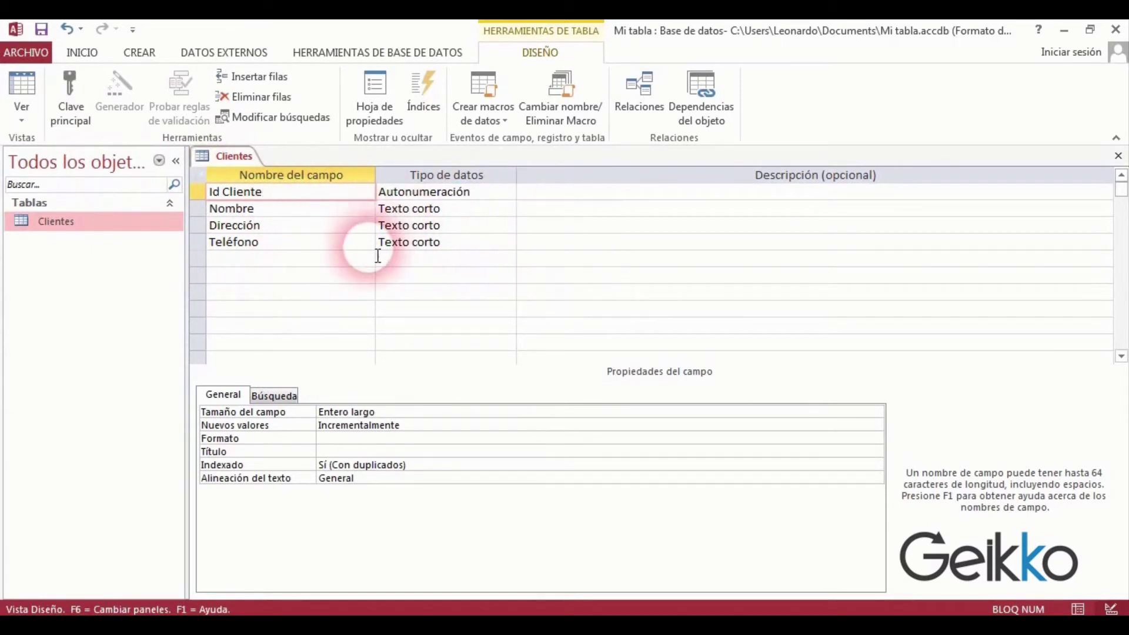
Save the design, switch to Datasheet View, and widen the Nombre, Dirección and Teléfono columns.
left_click(30, 85)
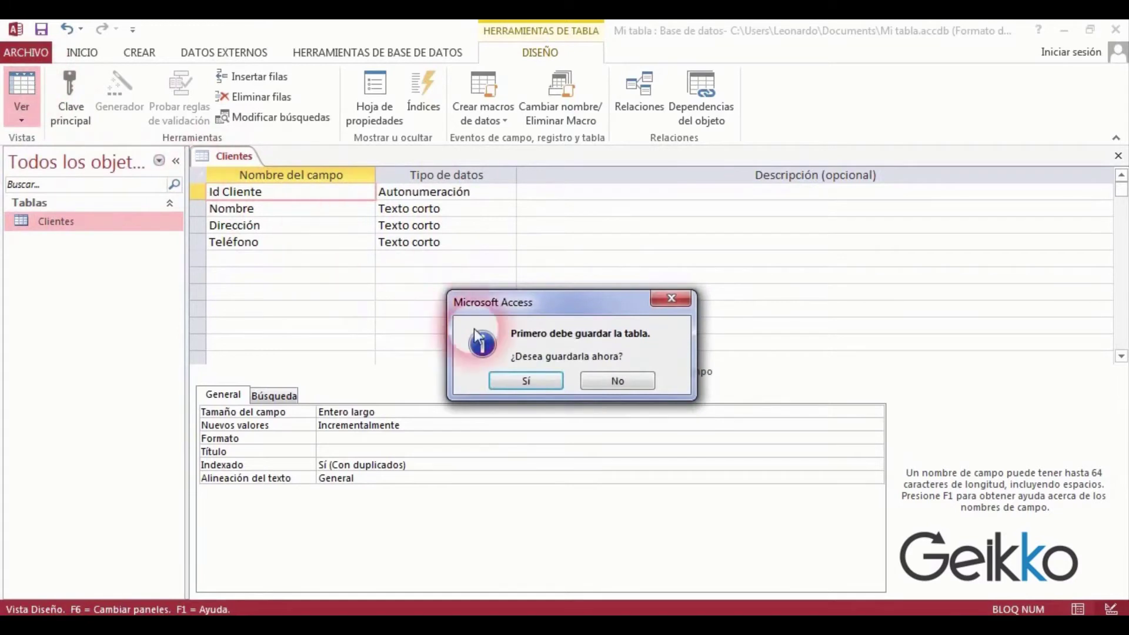
left_click(538, 384)
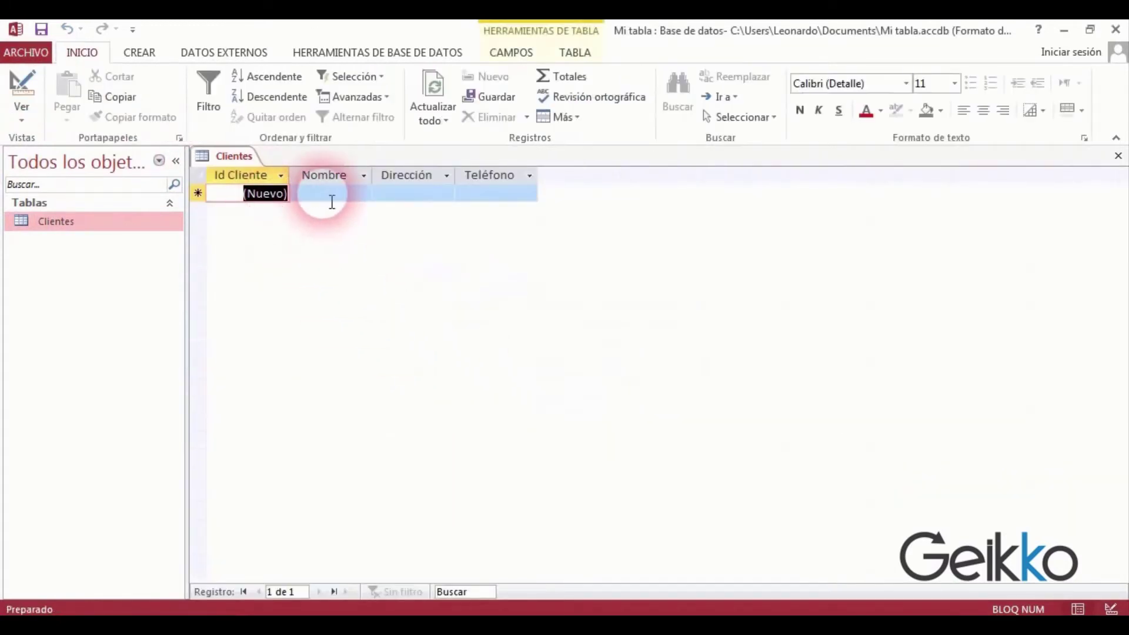
left_click(368, 176)
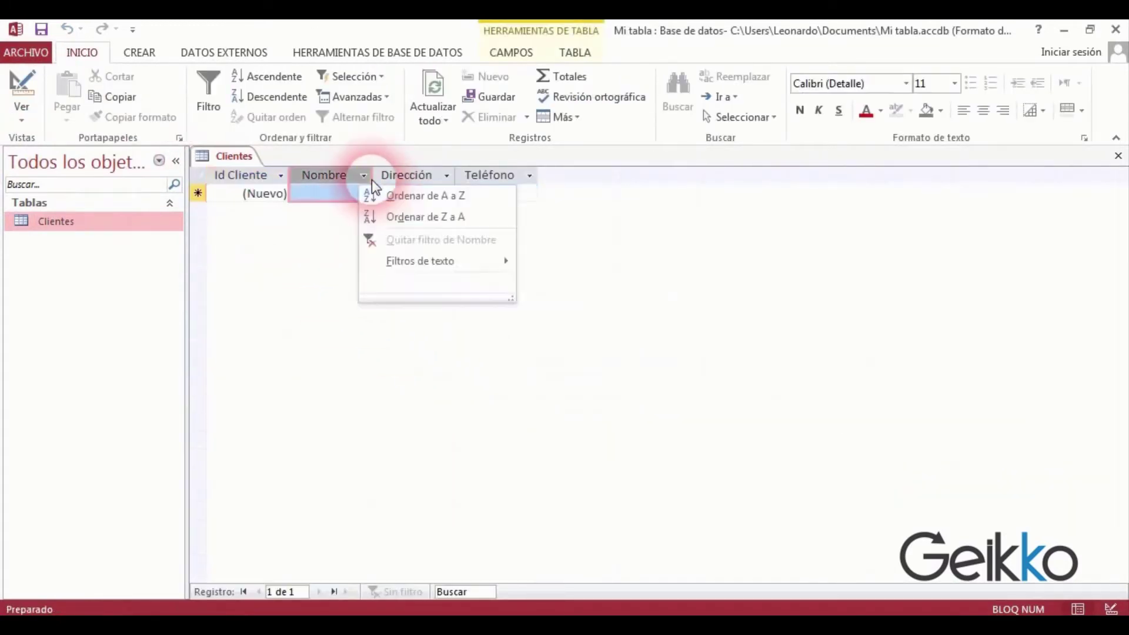
left_click(372, 176)
left_click_drag(381, 176, 421, 177)
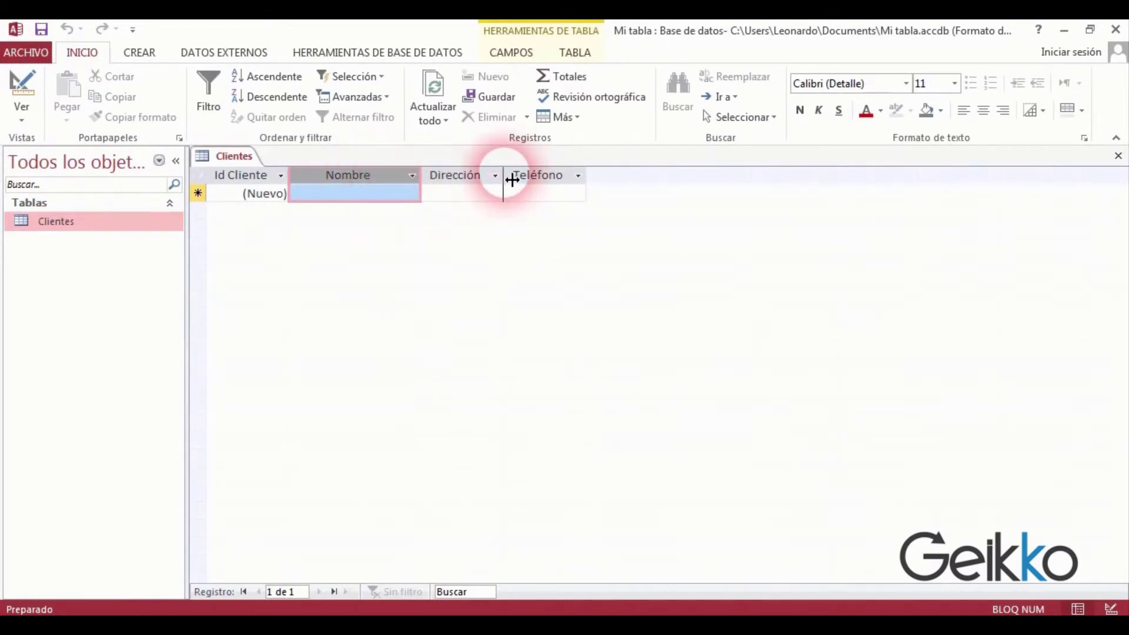
left_click_drag(511, 176, 547, 178)
left_click_drag(635, 183, 693, 179)
left_click(379, 197)
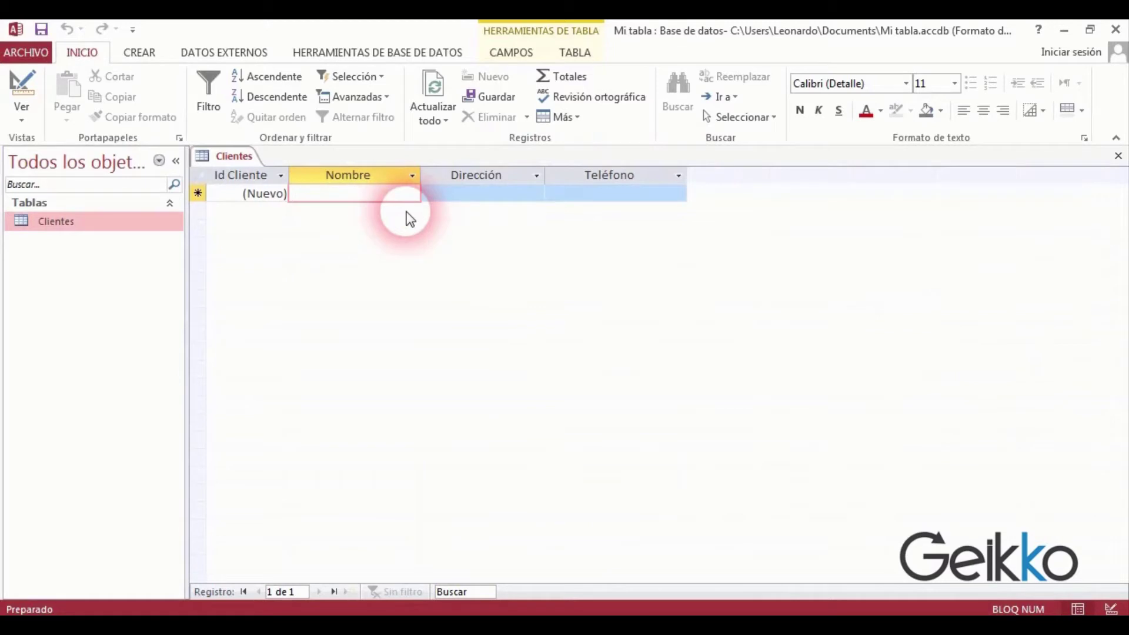
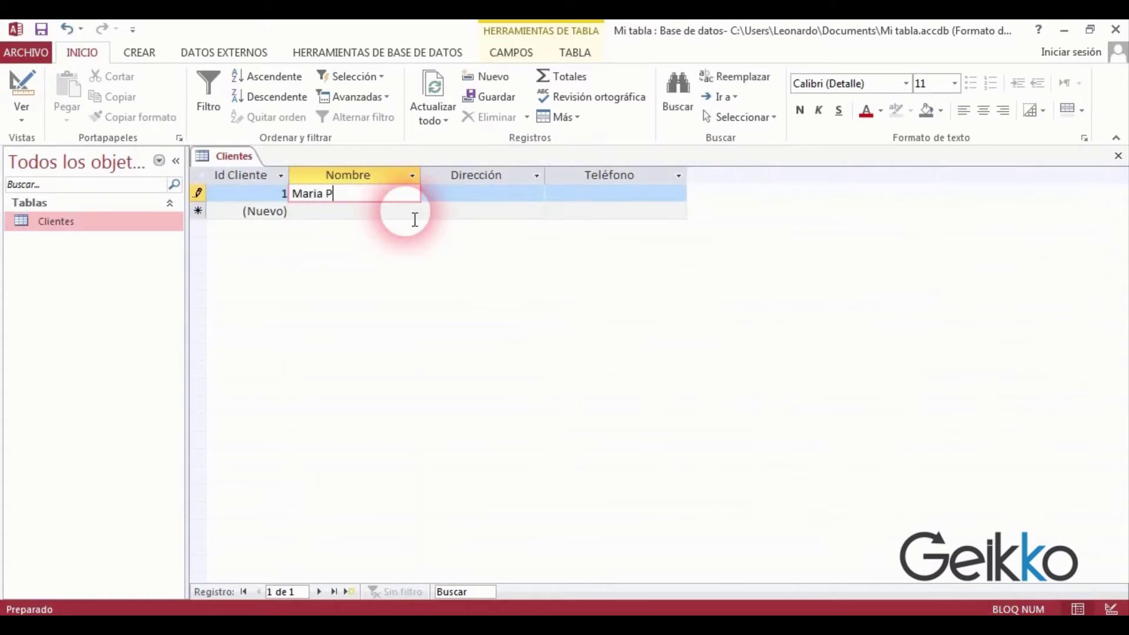
Enter the first client record with its name, street address and phone number.
key("Tab")
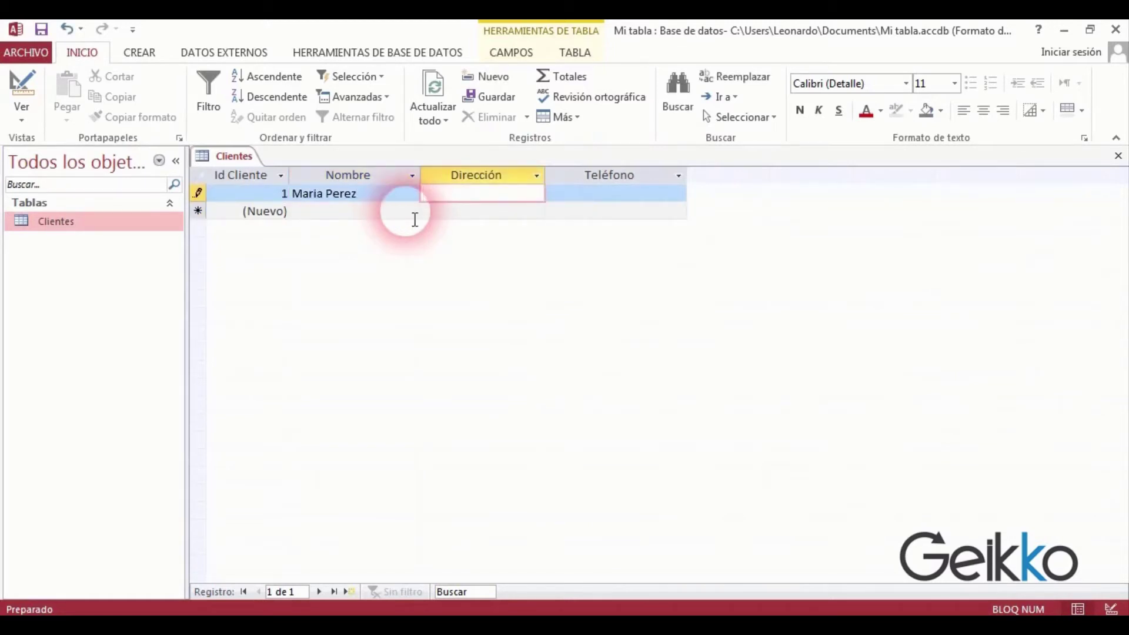
key("Tab")
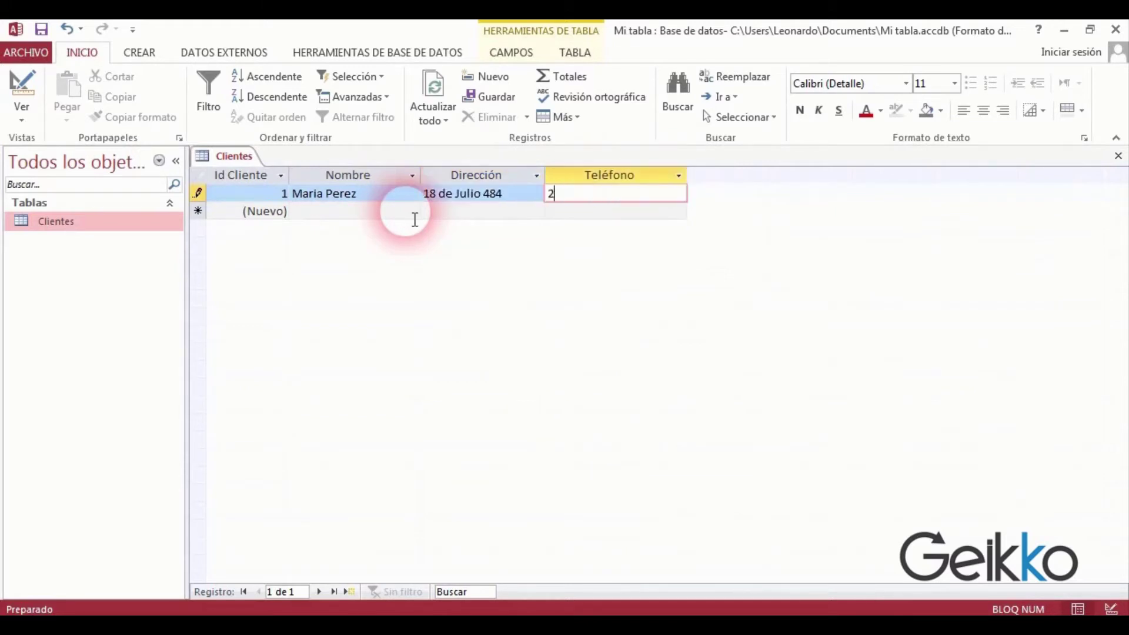
key("Tab")
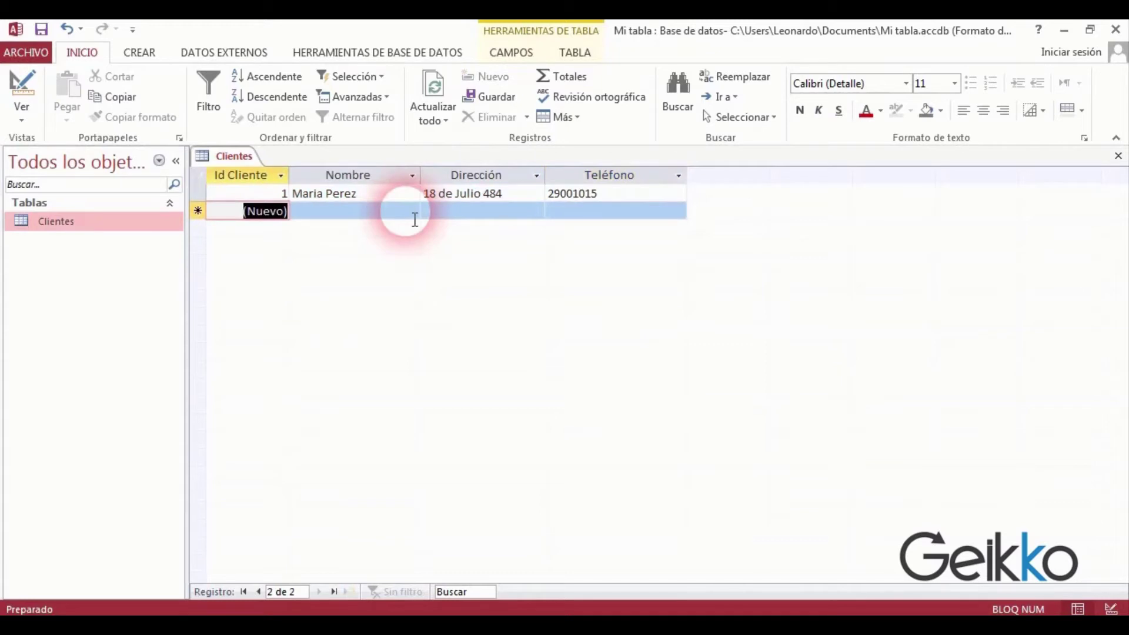
Enter a second client record with the client's name, address and phone number.
left_click(353, 217)
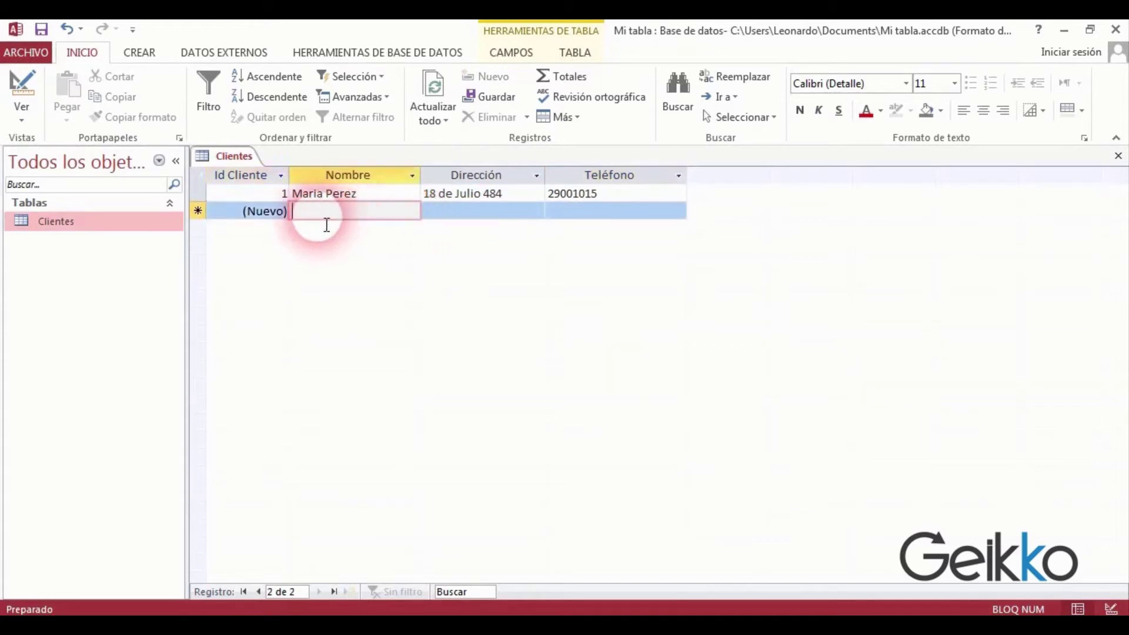
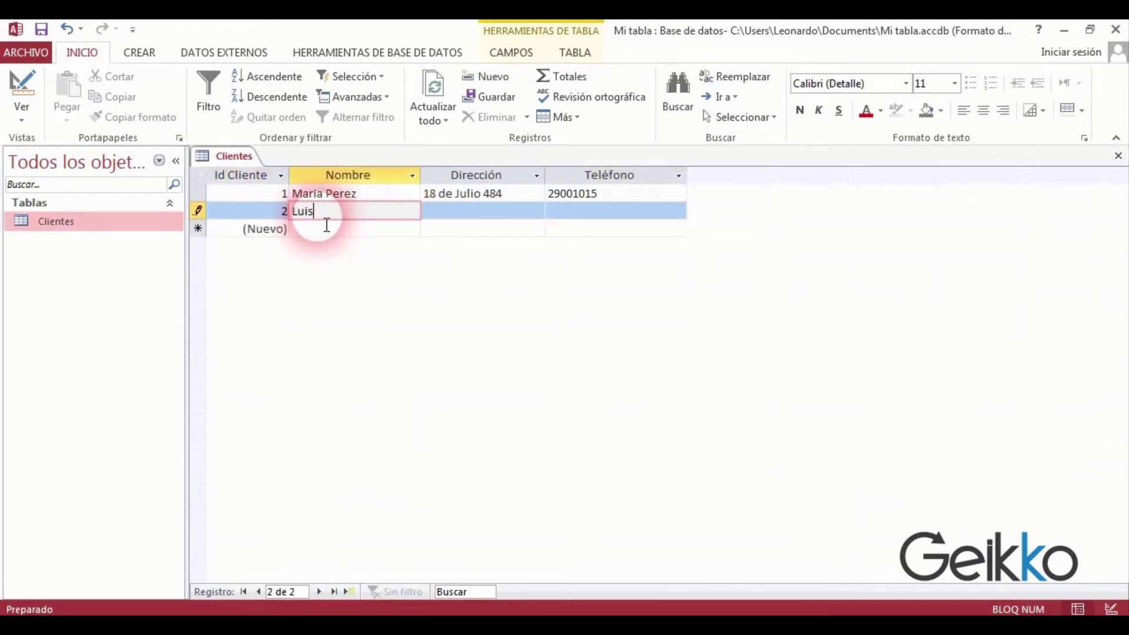
key("Tab")
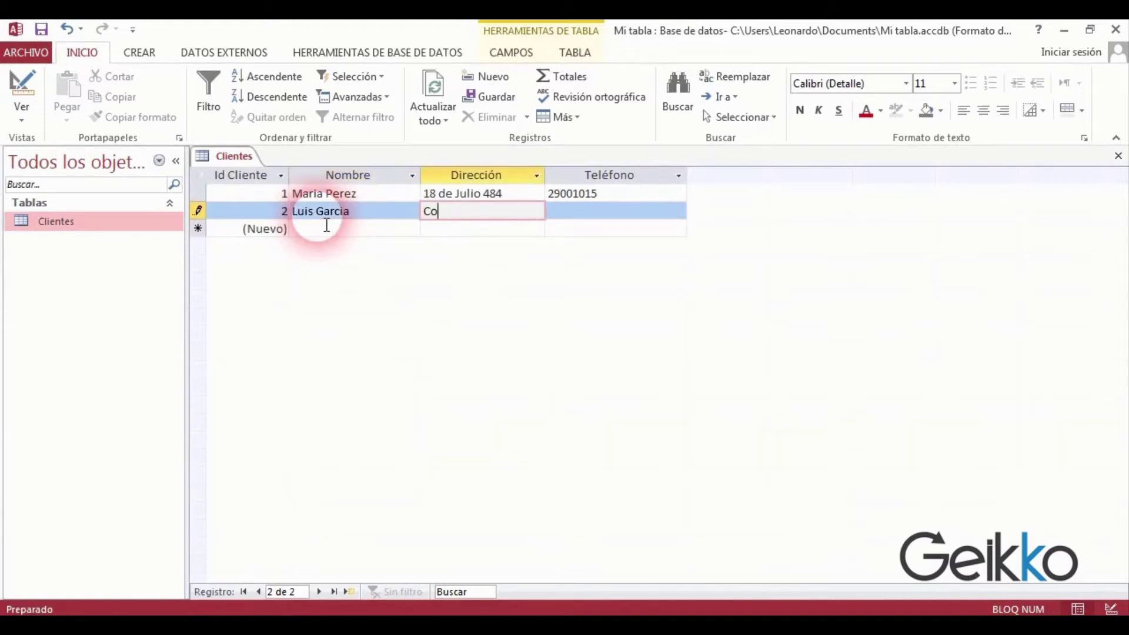
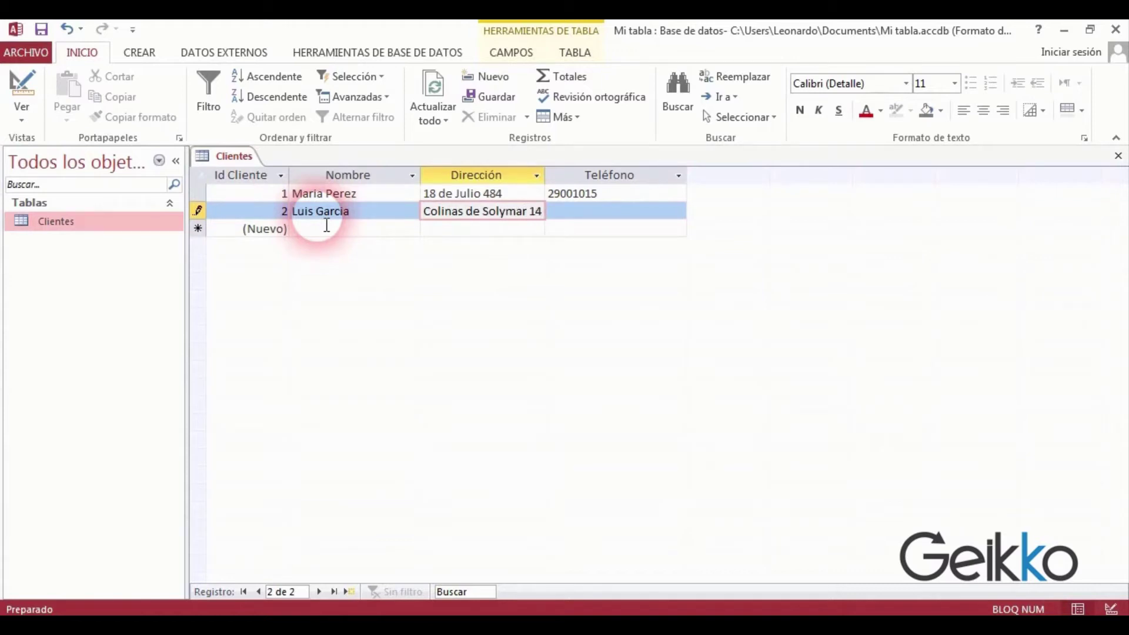
key("Tab")
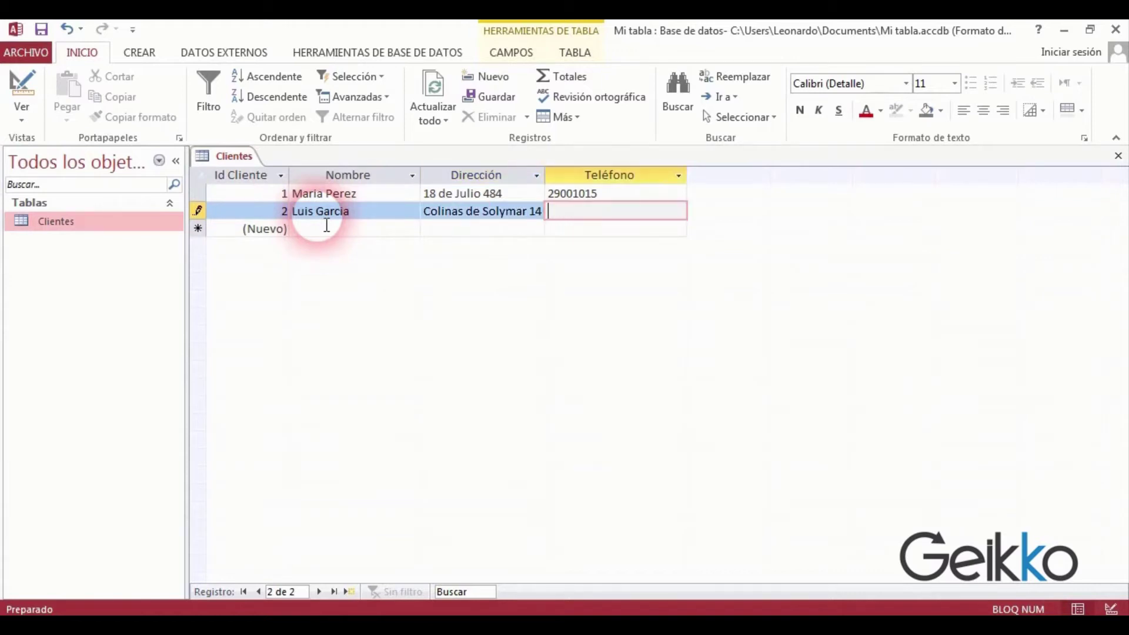
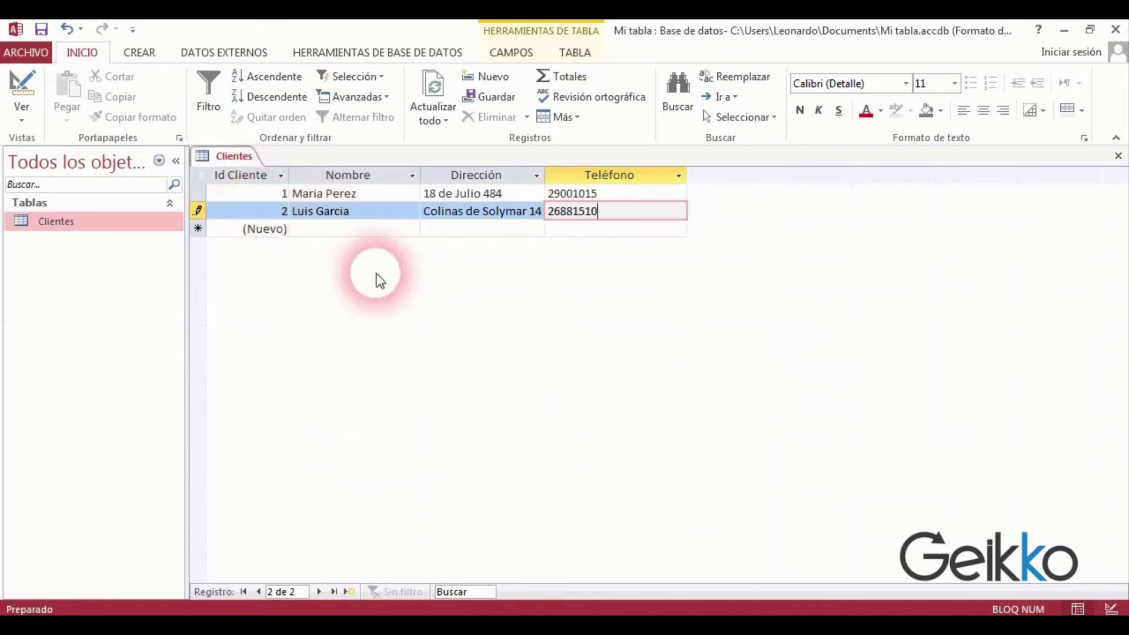
left_click(349, 229)
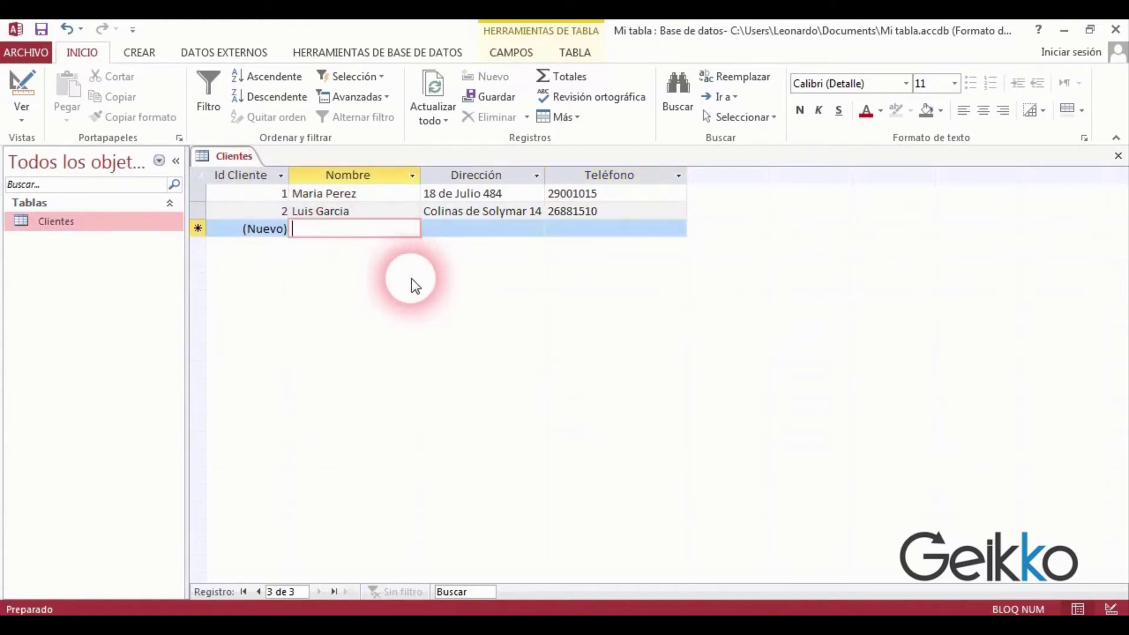
Close the Clientes table, saving the changes.
right_click(229, 162)
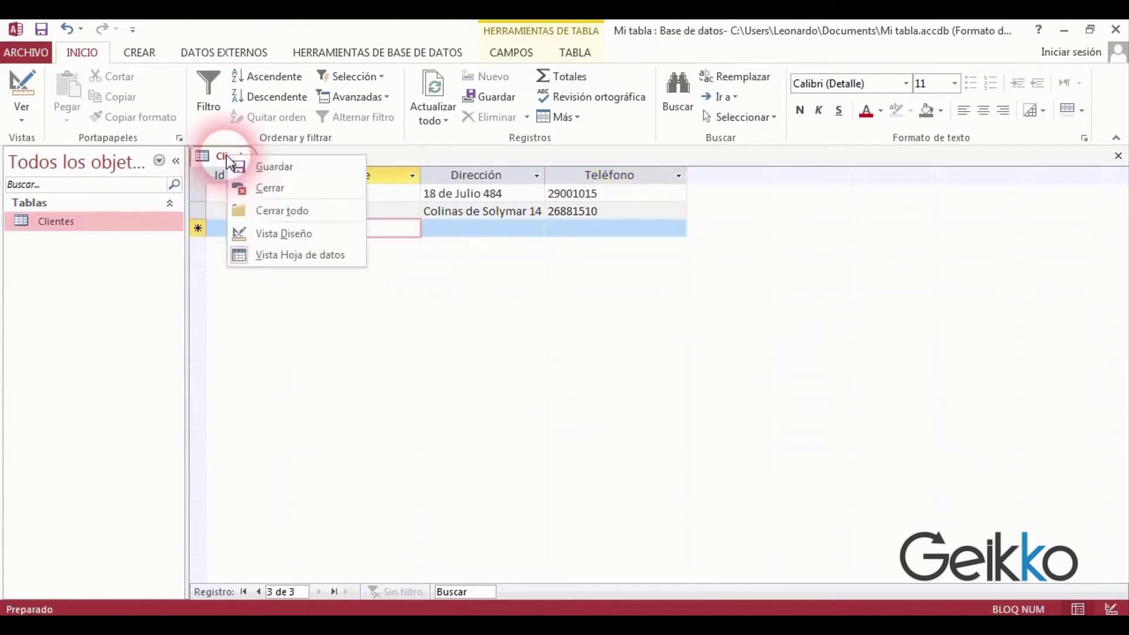
left_click(256, 191)
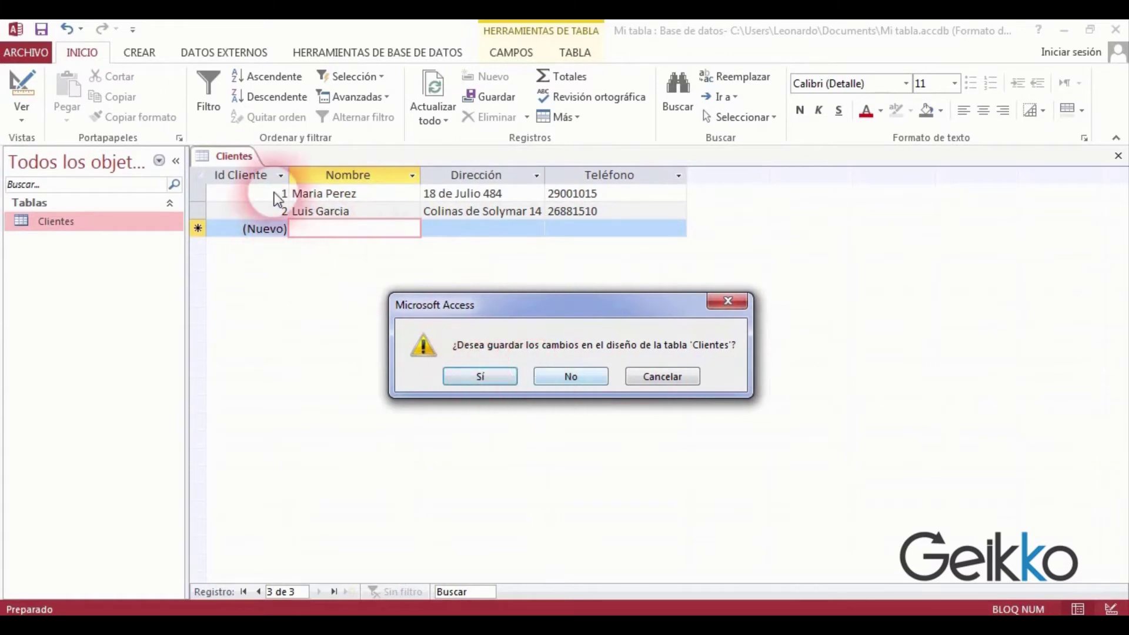
left_click(480, 377)
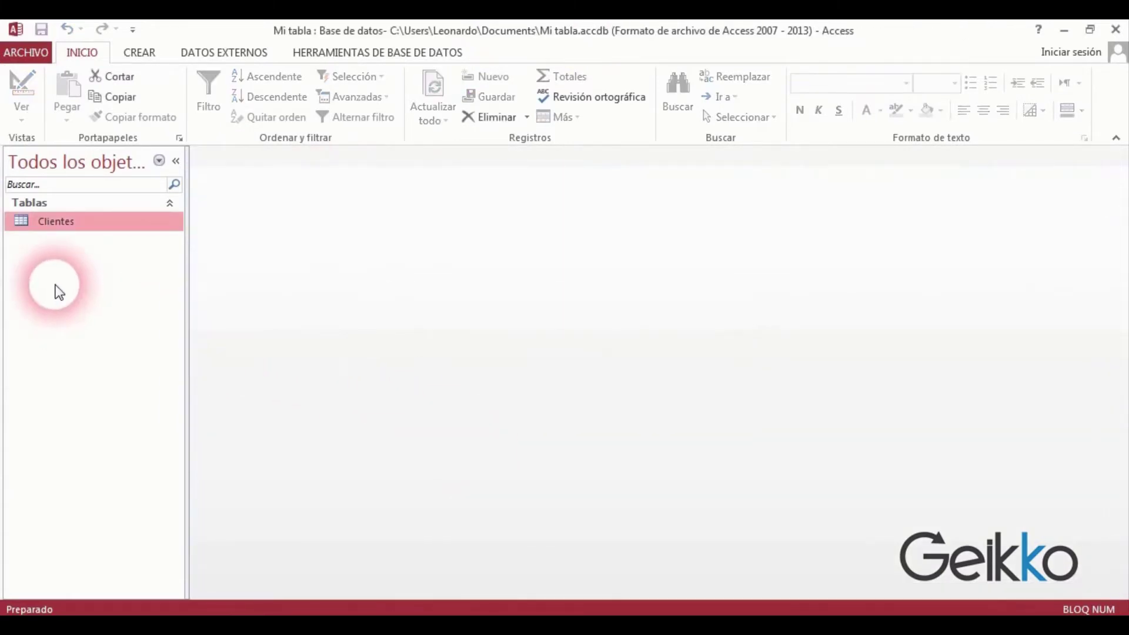
double_click(55, 226)
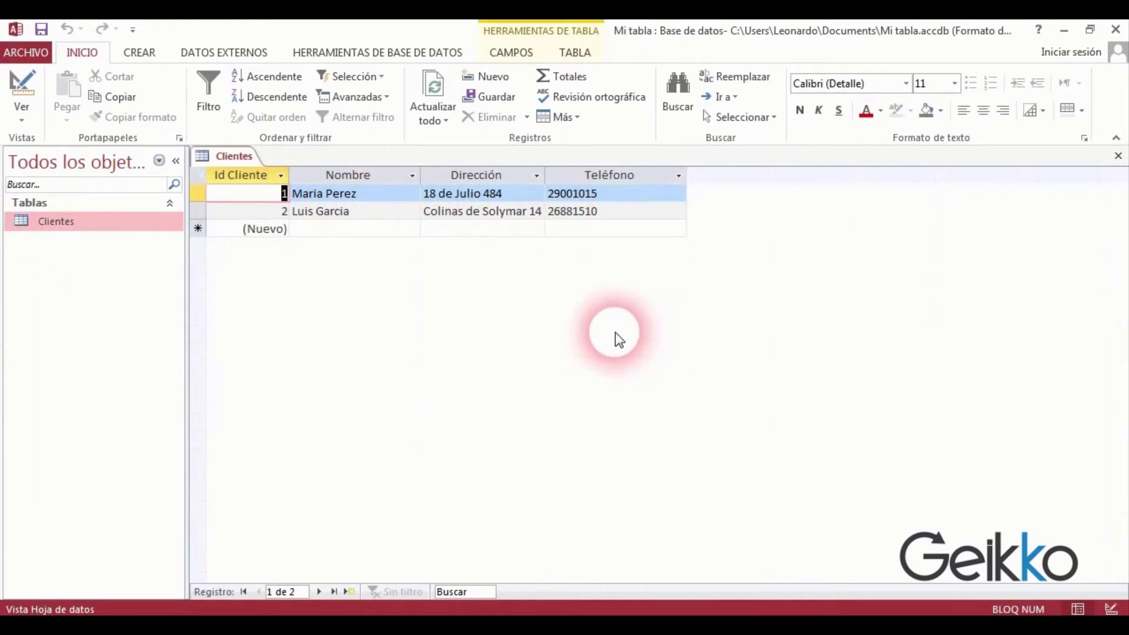
left_click(413, 175)
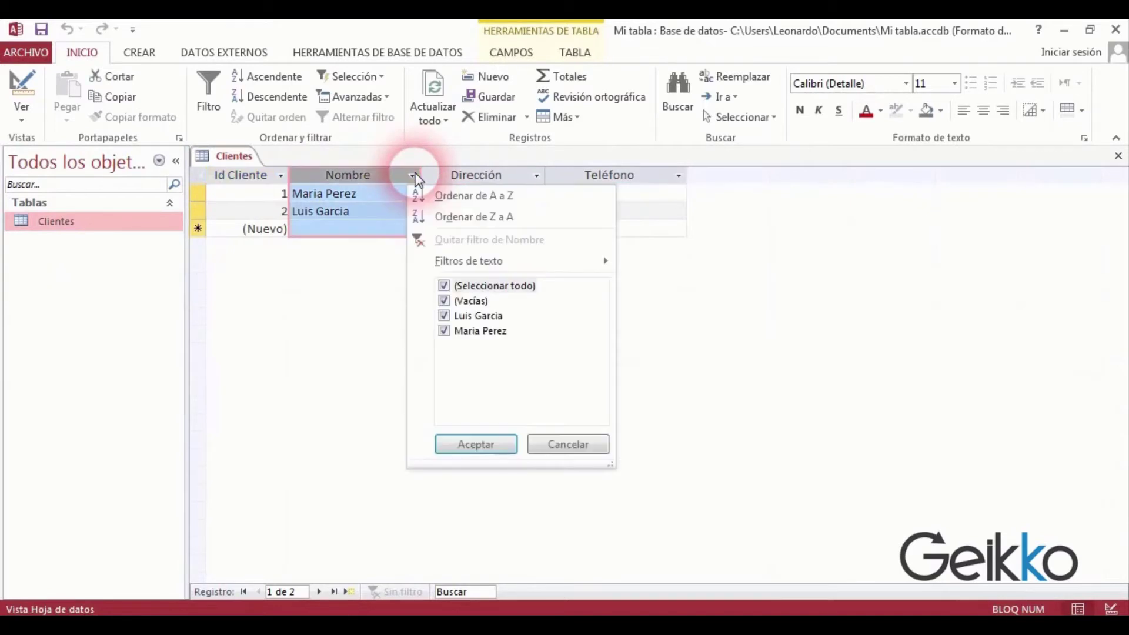
mouse_move(466, 262)
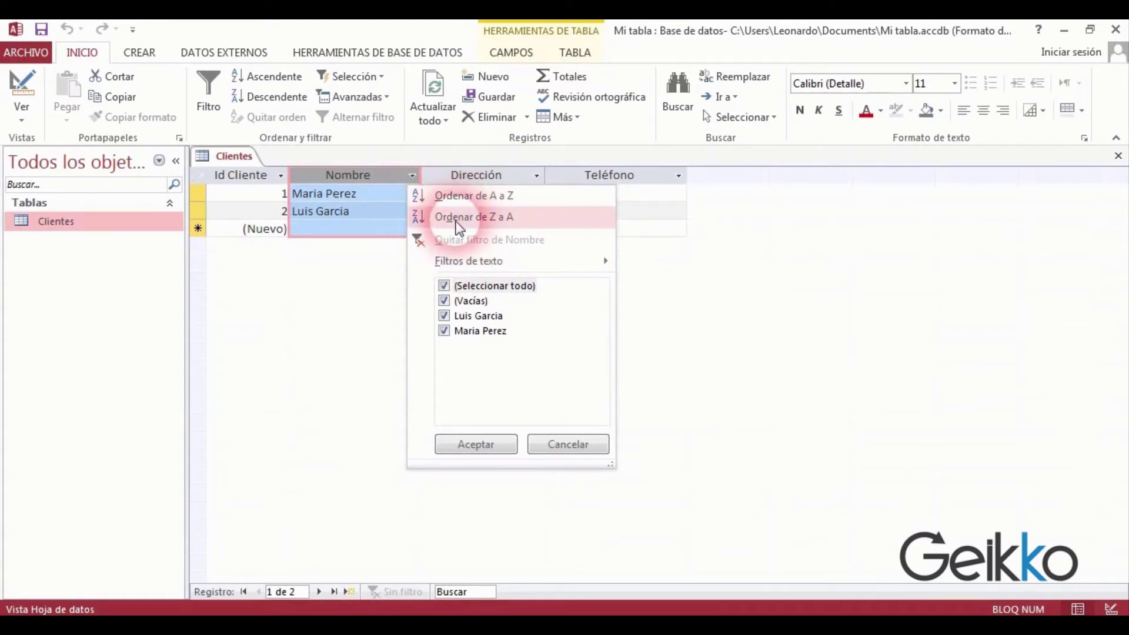
left_click(354, 211)
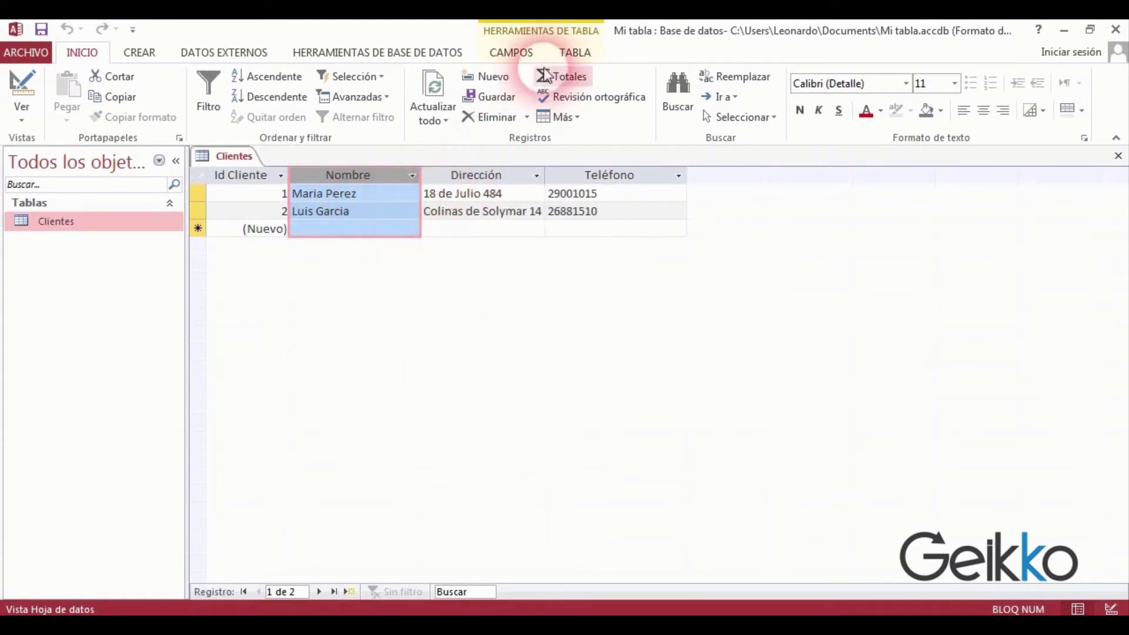
left_click(379, 215)
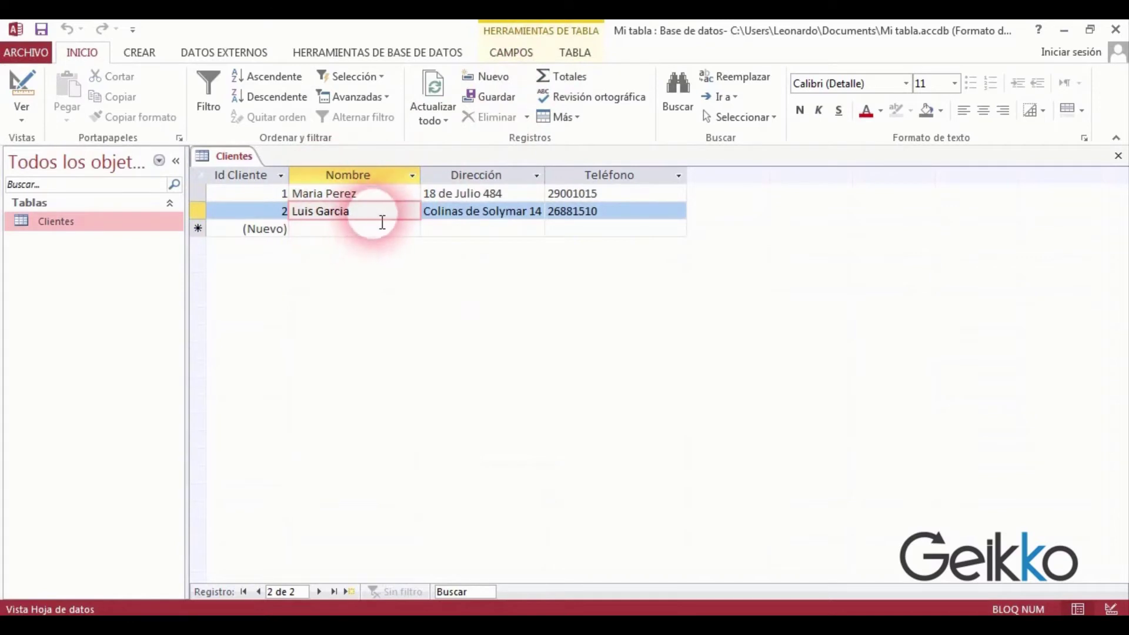
left_click(515, 56)
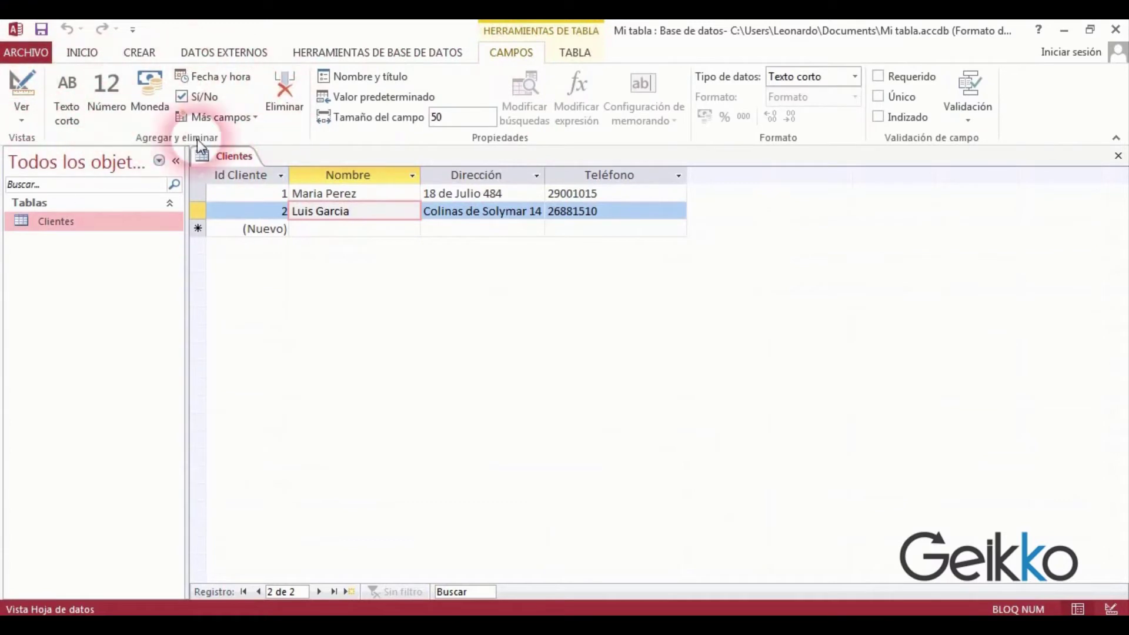
left_click(578, 56)
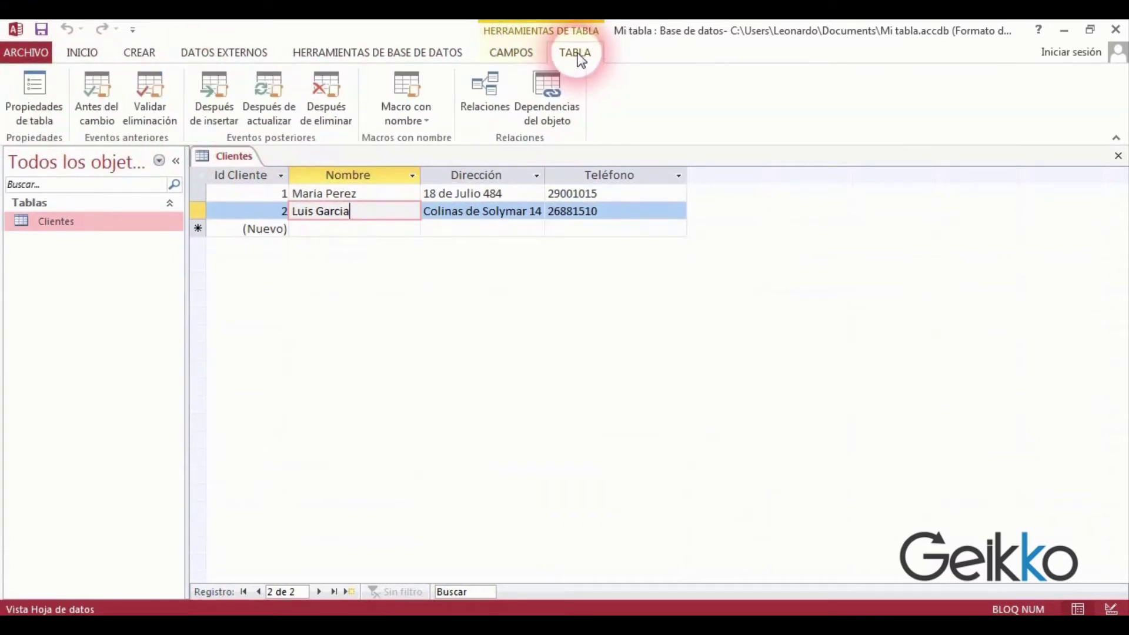
right_click(241, 157)
left_click(293, 187)
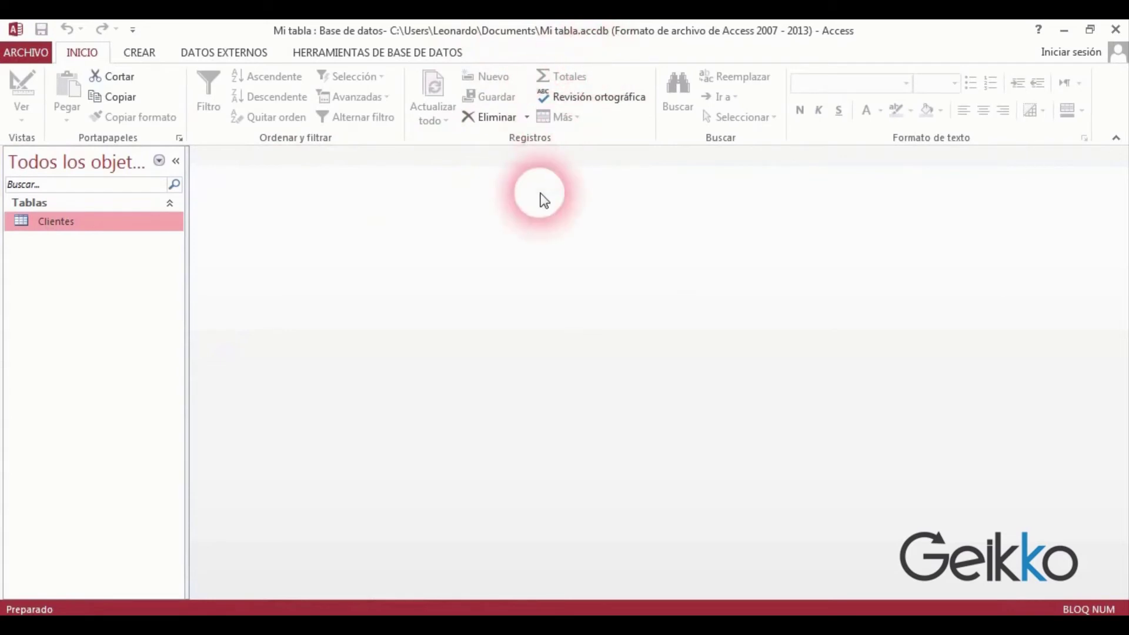
Open Clientes in Vista Diseño from the navigation pane.
right_click(63, 221)
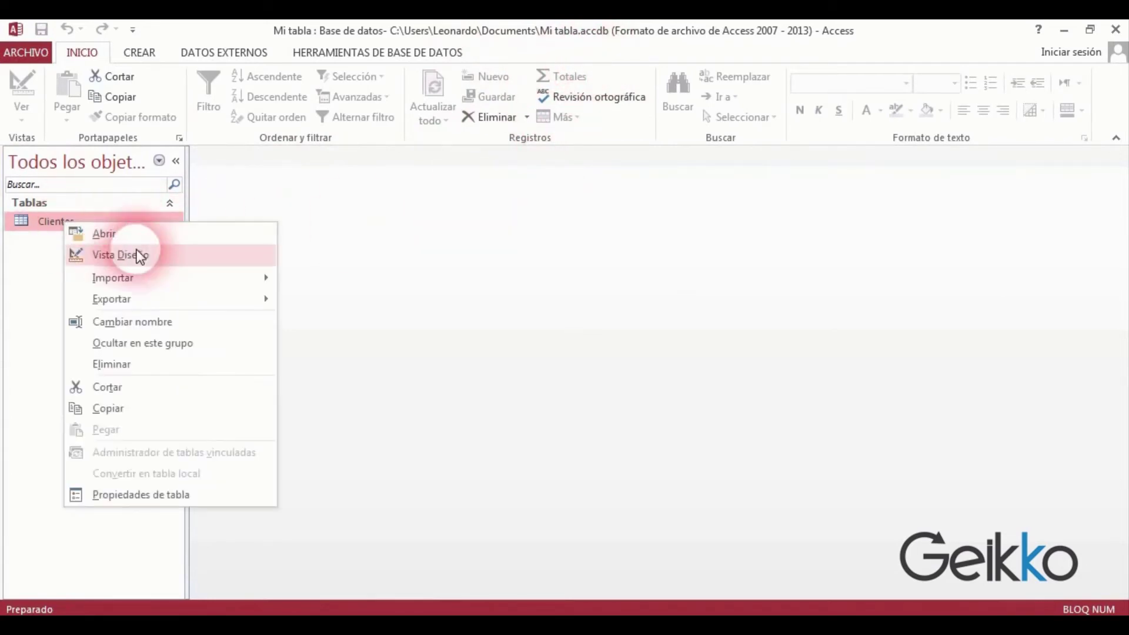
left_click(136, 254)
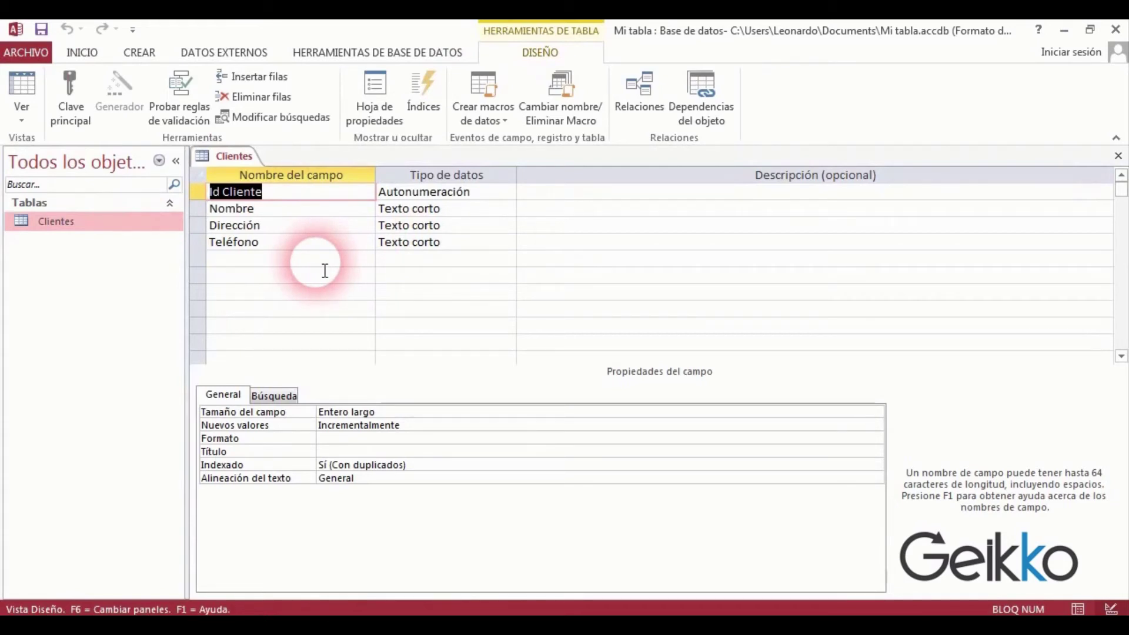
left_click(268, 261)
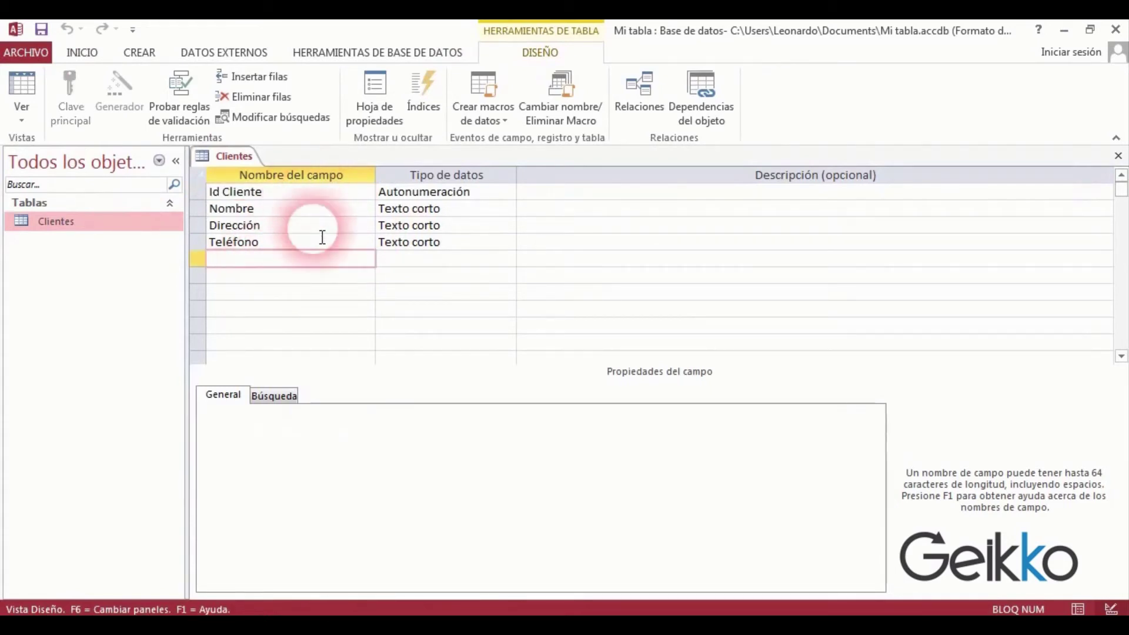
left_click(442, 260)
left_click(508, 258)
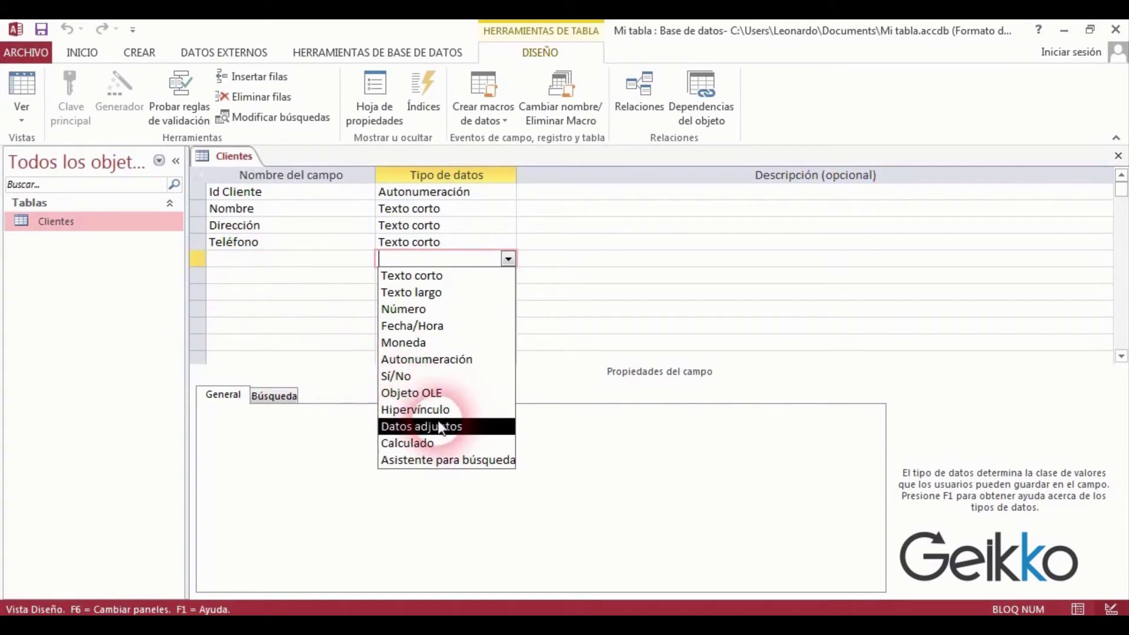
left_click(295, 263)
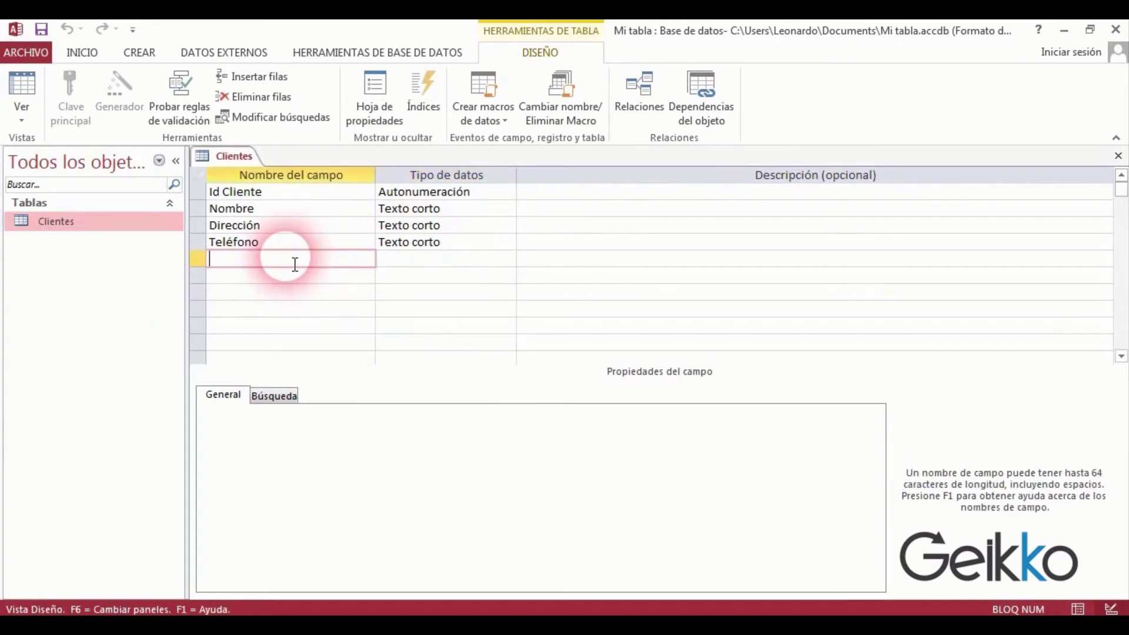
Add a Sueldo field of type Moneda with the Moneda format, and start the next field row.
type("Sueldo")
key("Tab")
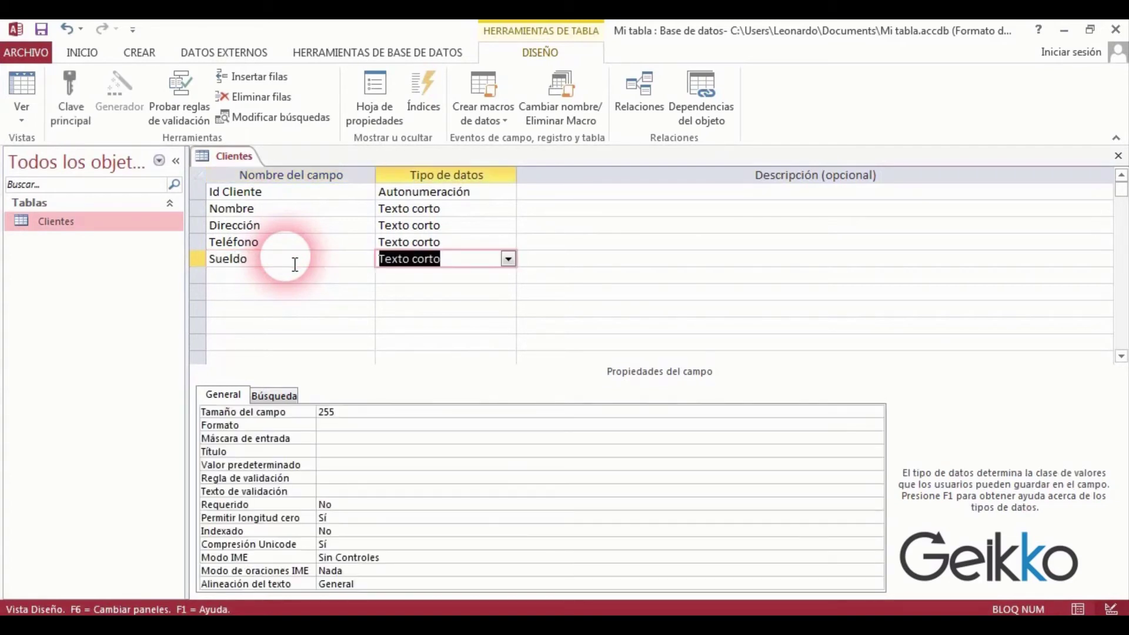
left_click(509, 260)
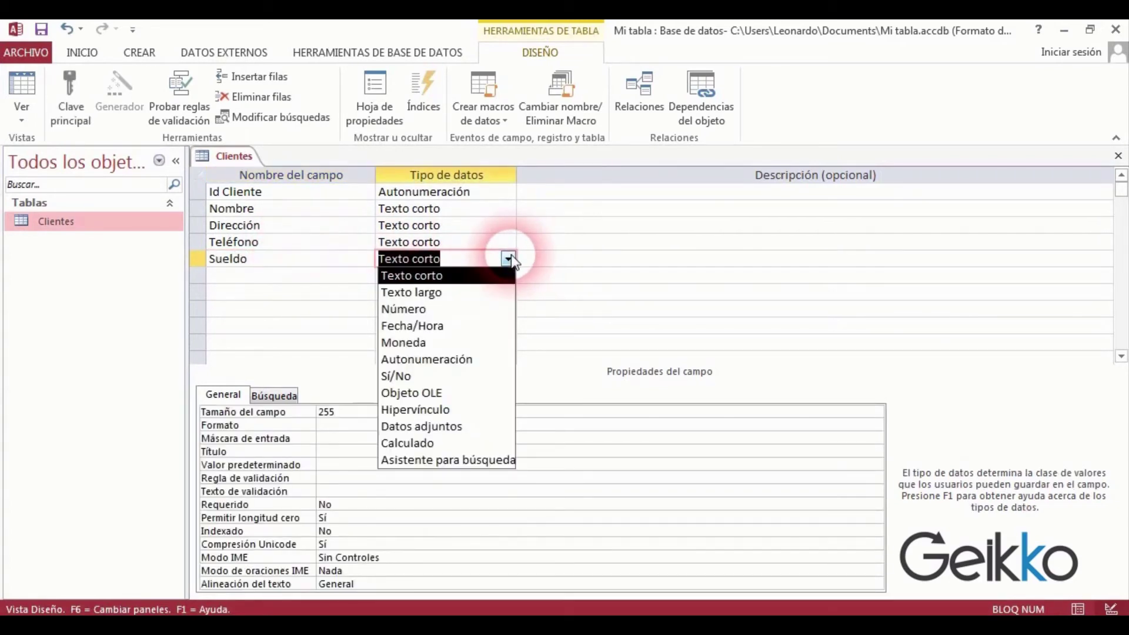
left_click(454, 343)
left_click(372, 413)
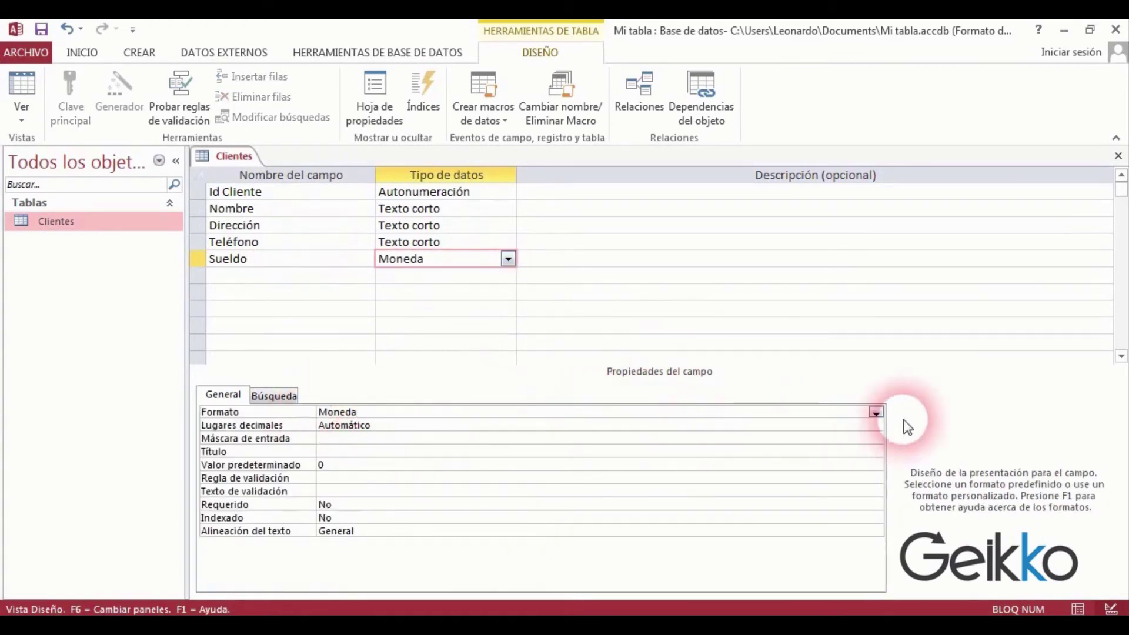
left_click(876, 413)
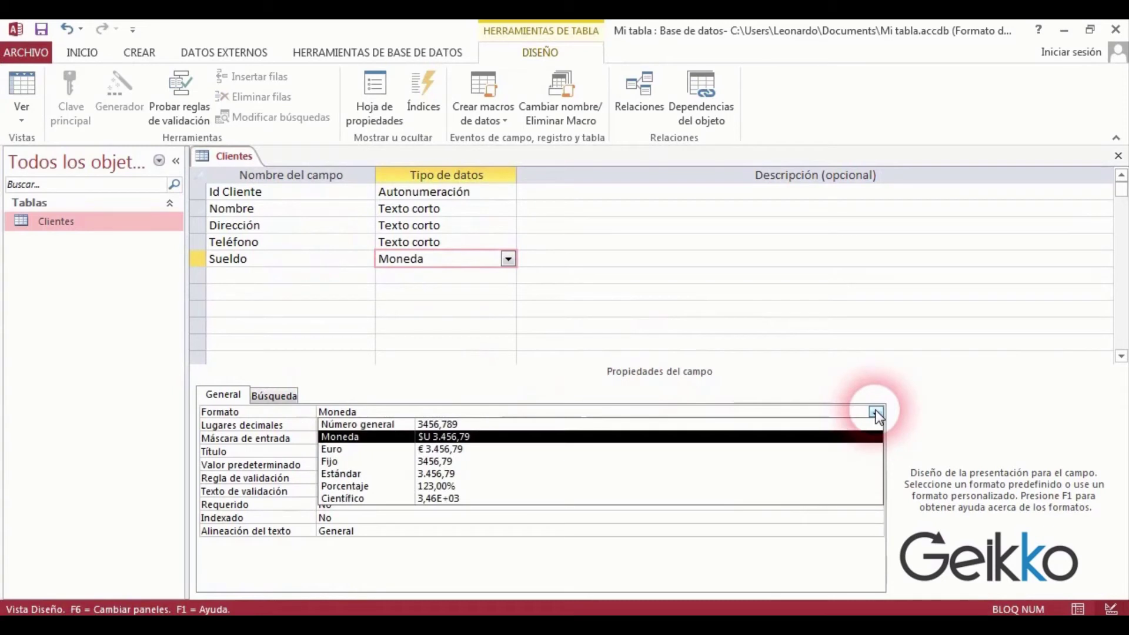
left_click(463, 438)
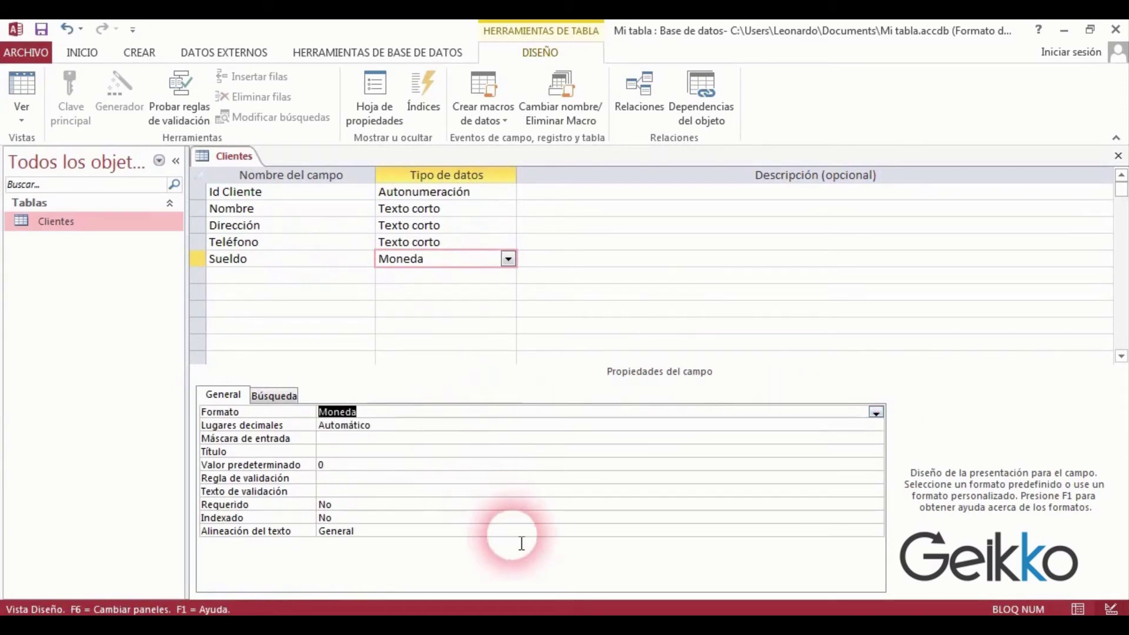
left_click(288, 282)
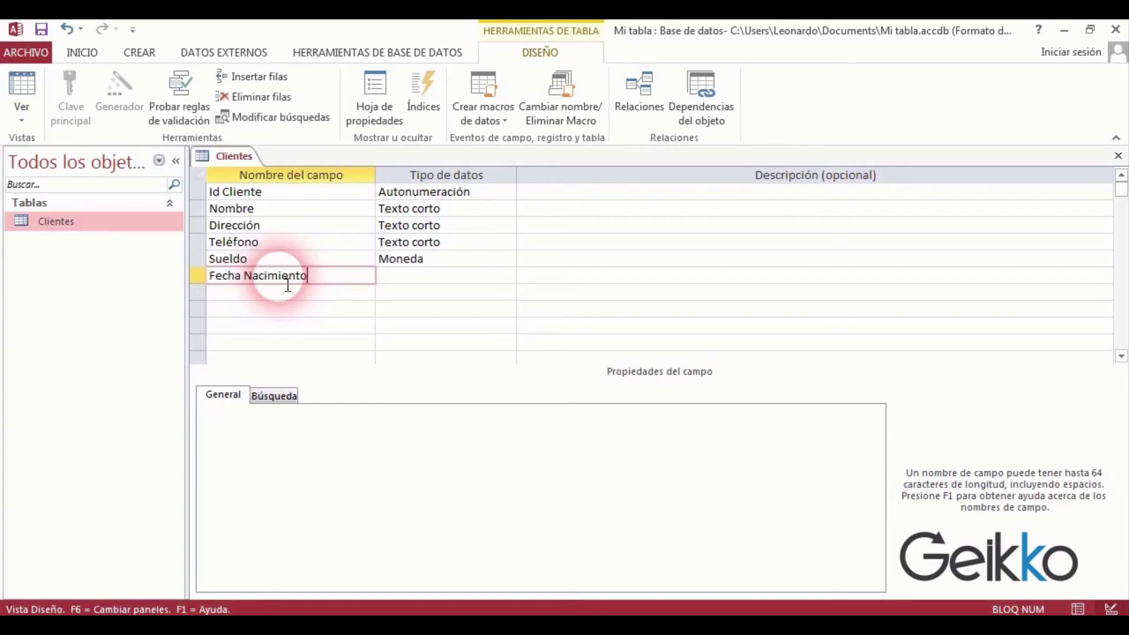
Make Fecha Nacimiento a Fecha/Hora field with the Fecha corta format, and start the e-mail row.
key("Tab")
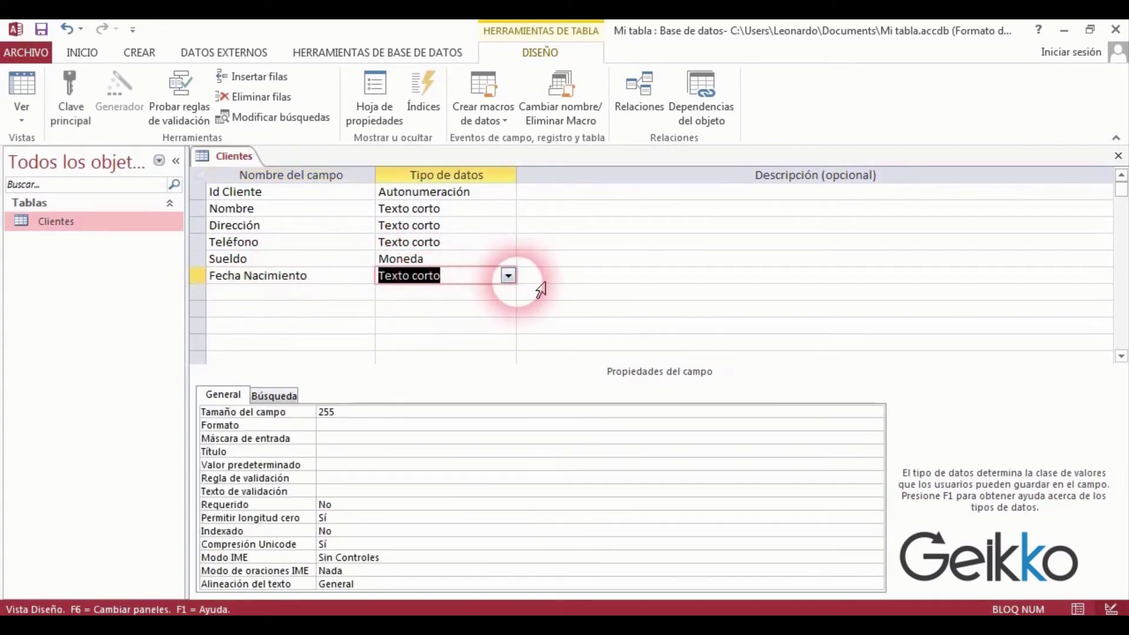
left_click(507, 277)
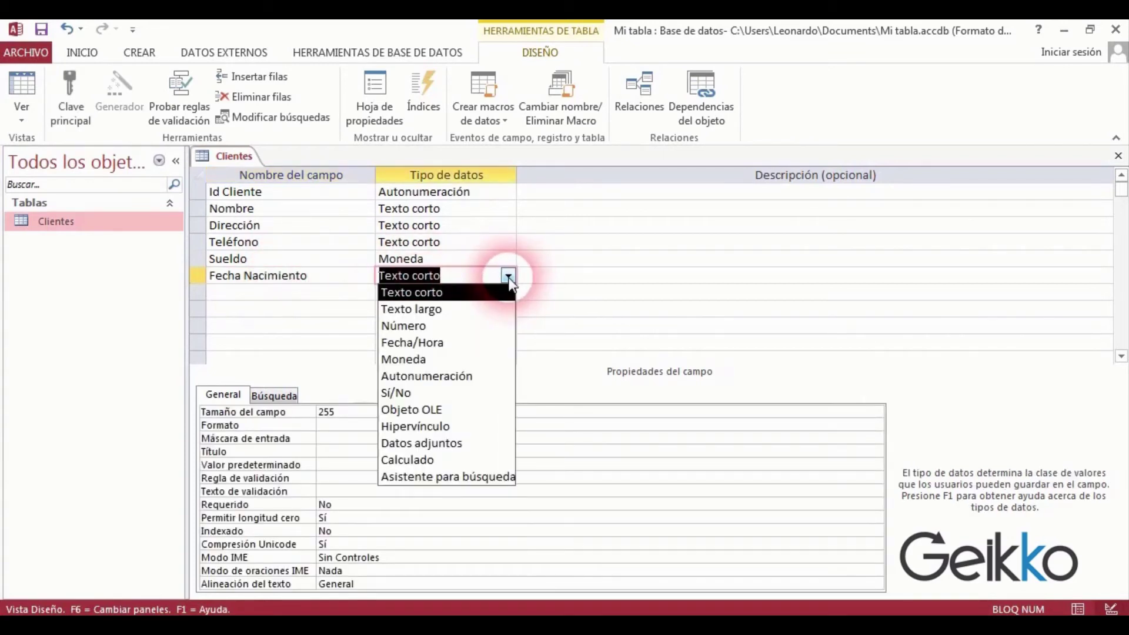
left_click(460, 343)
left_click(346, 412)
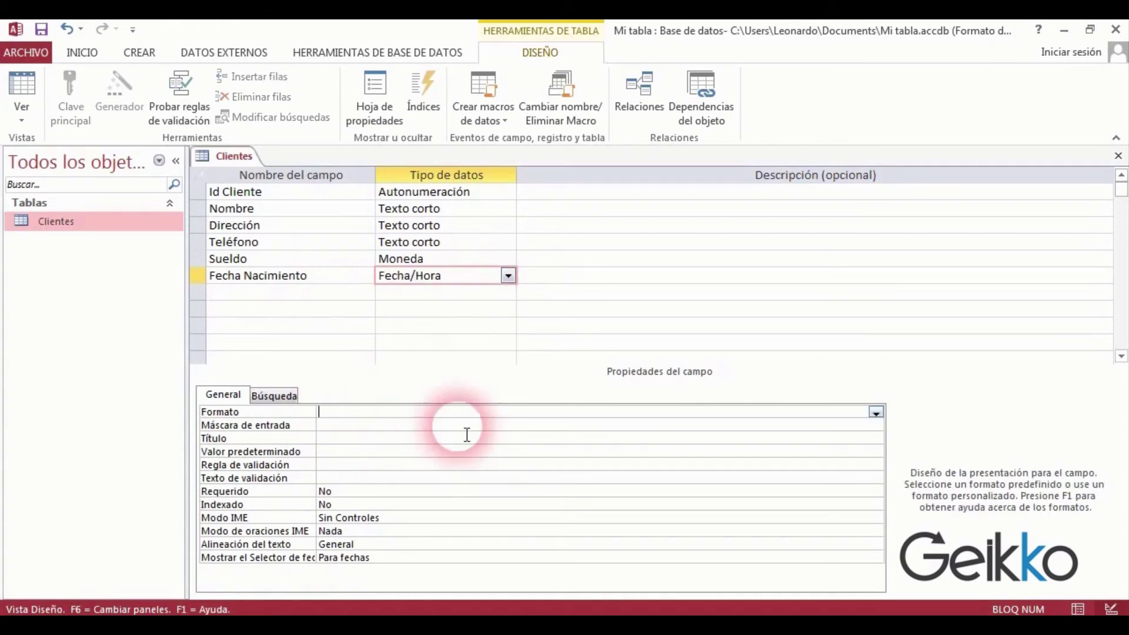
left_click(876, 413)
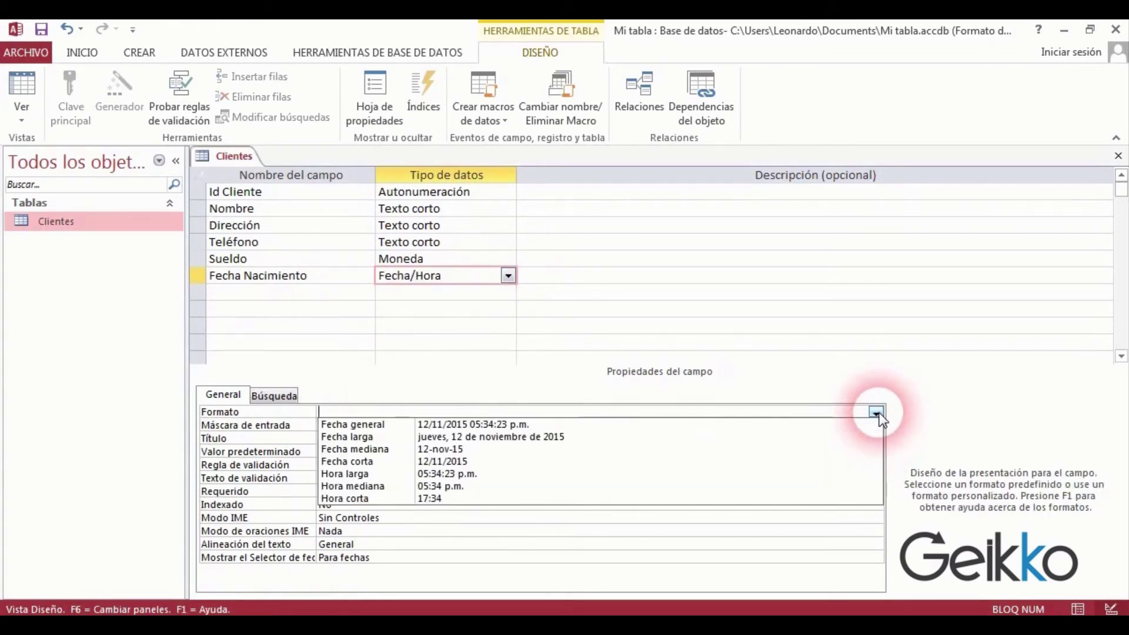
left_click(465, 464)
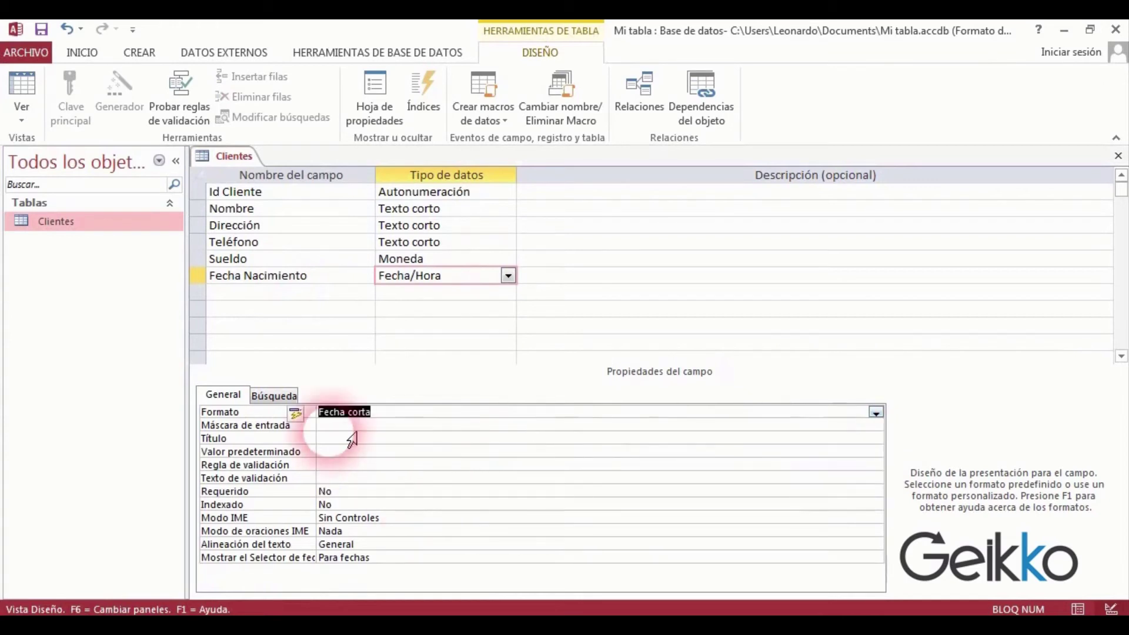
left_click(252, 294)
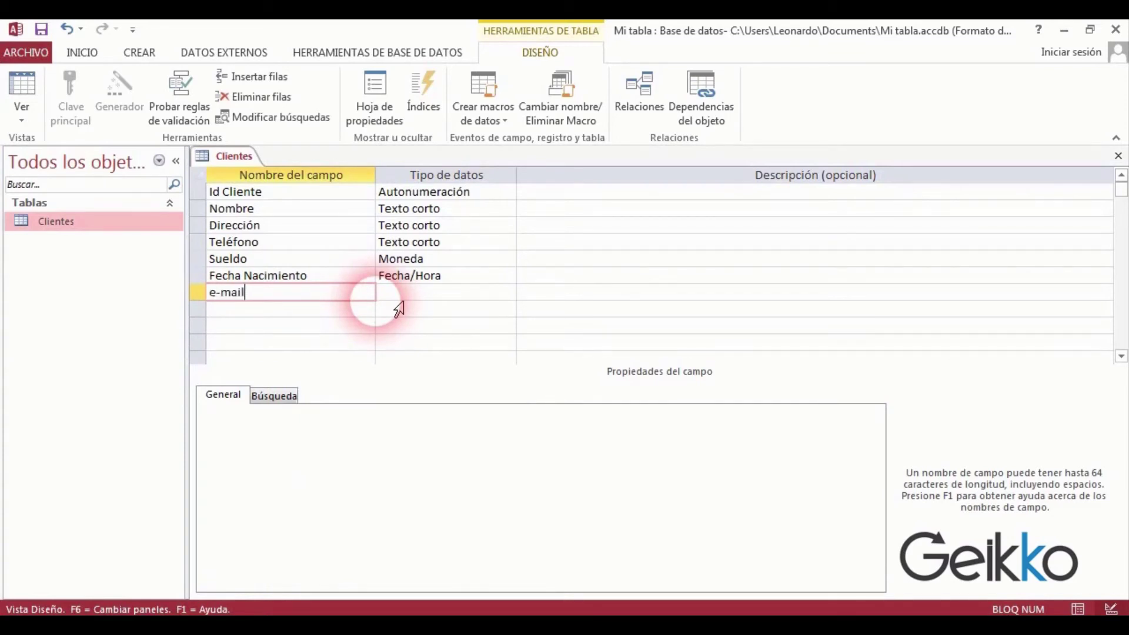
Set the e-mail field's data type to Hipervínculo.
left_click(397, 297)
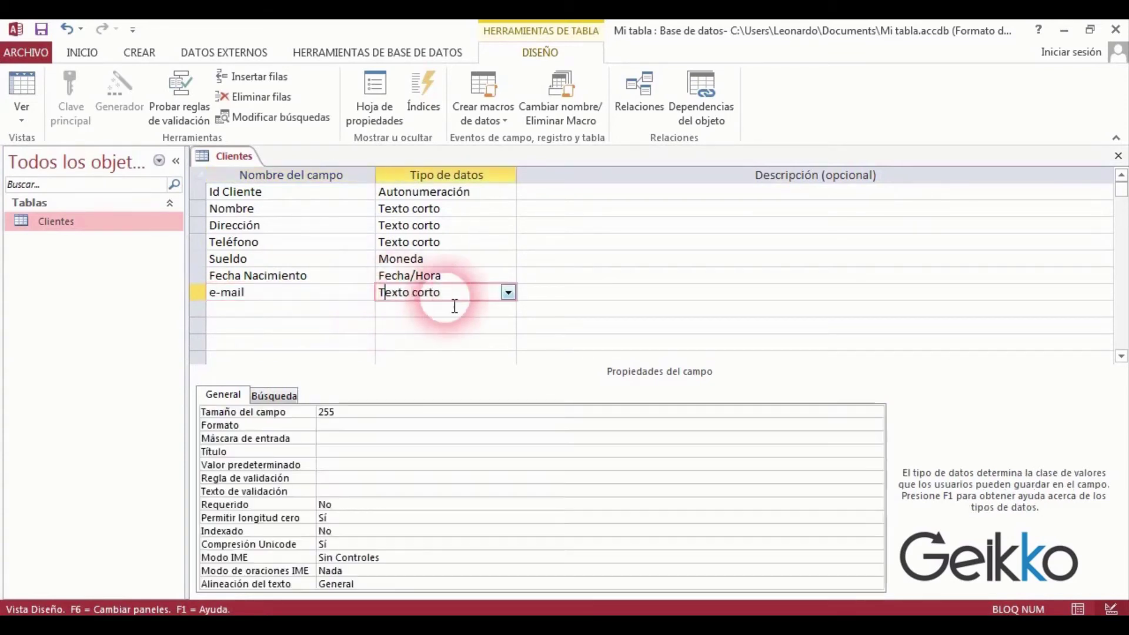
left_click(507, 292)
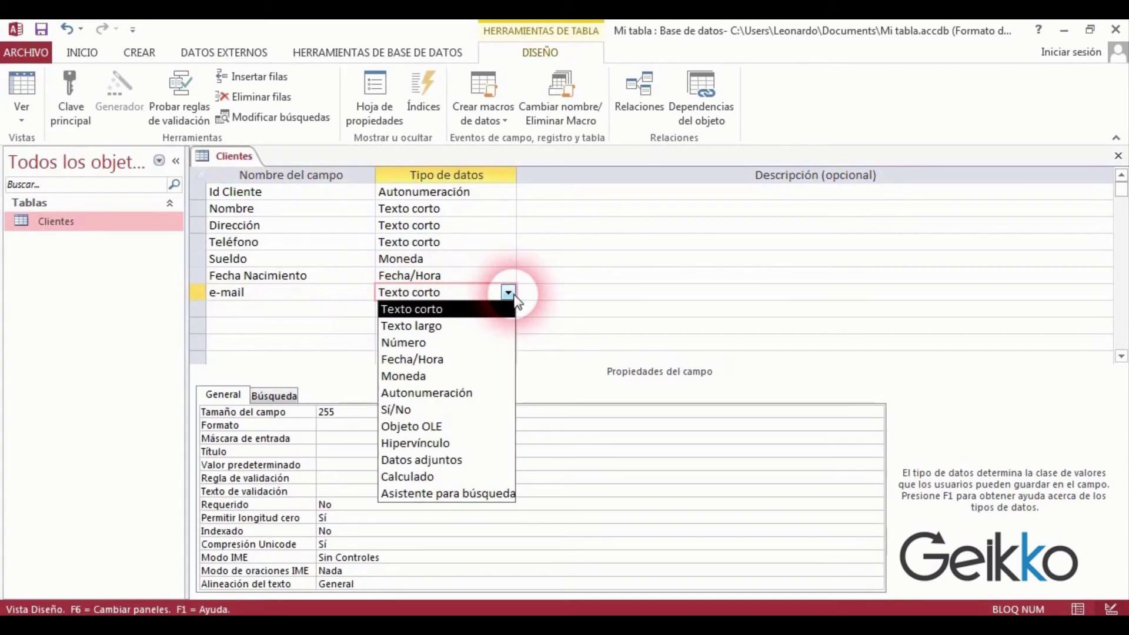
left_click(440, 447)
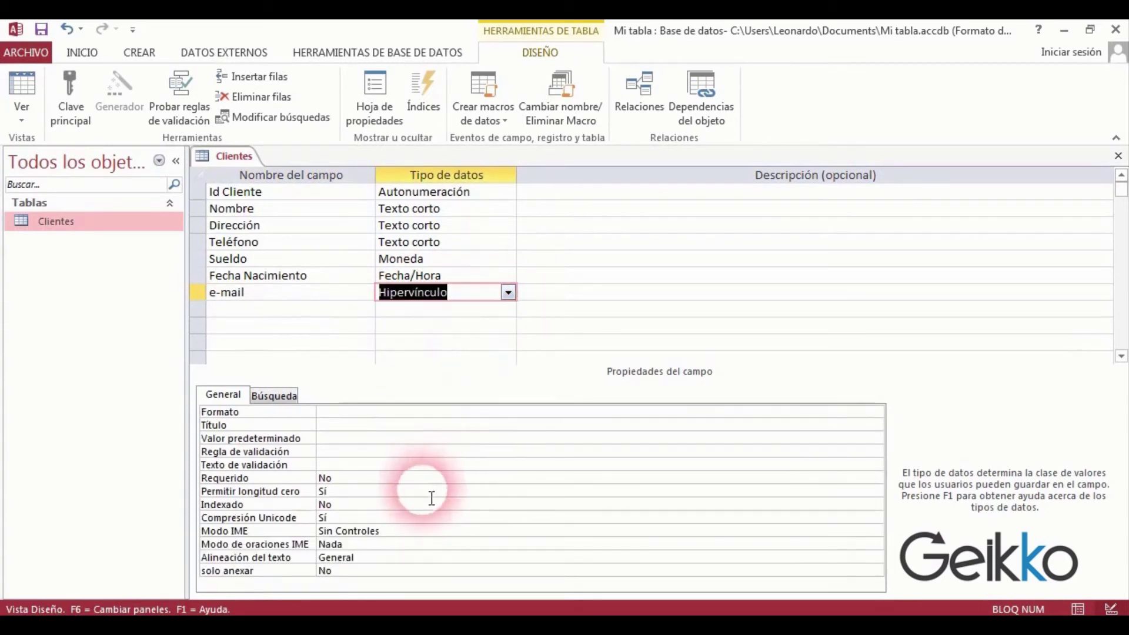
Add a Tarjetas de credito field of type Sí/No, and start the Tipos de tarjetas row.
left_click(304, 316)
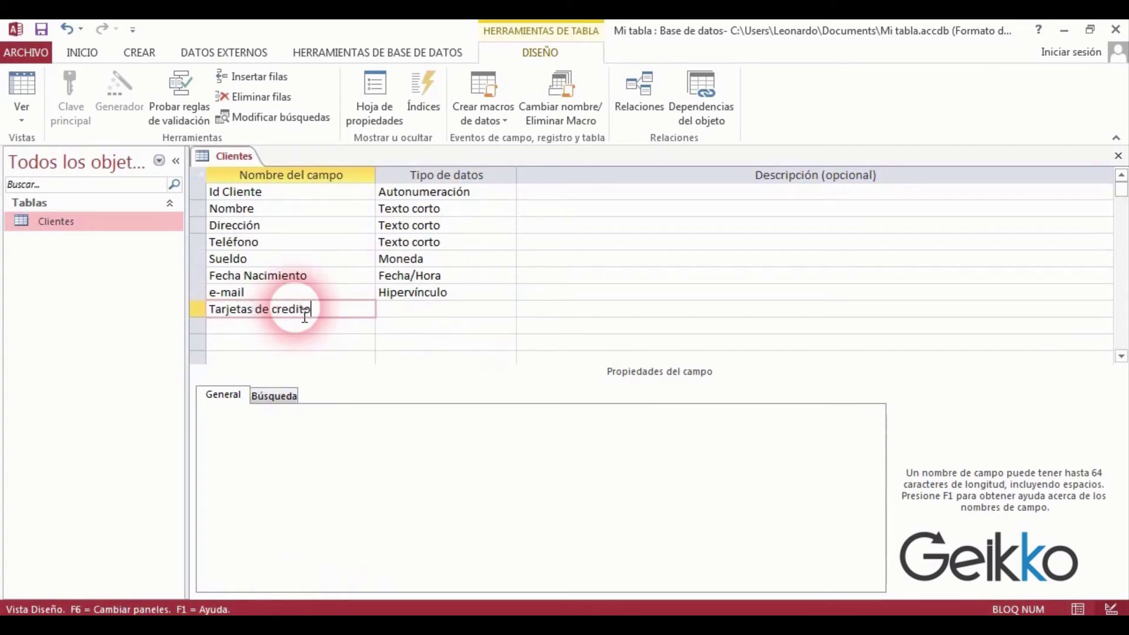
left_click(464, 311)
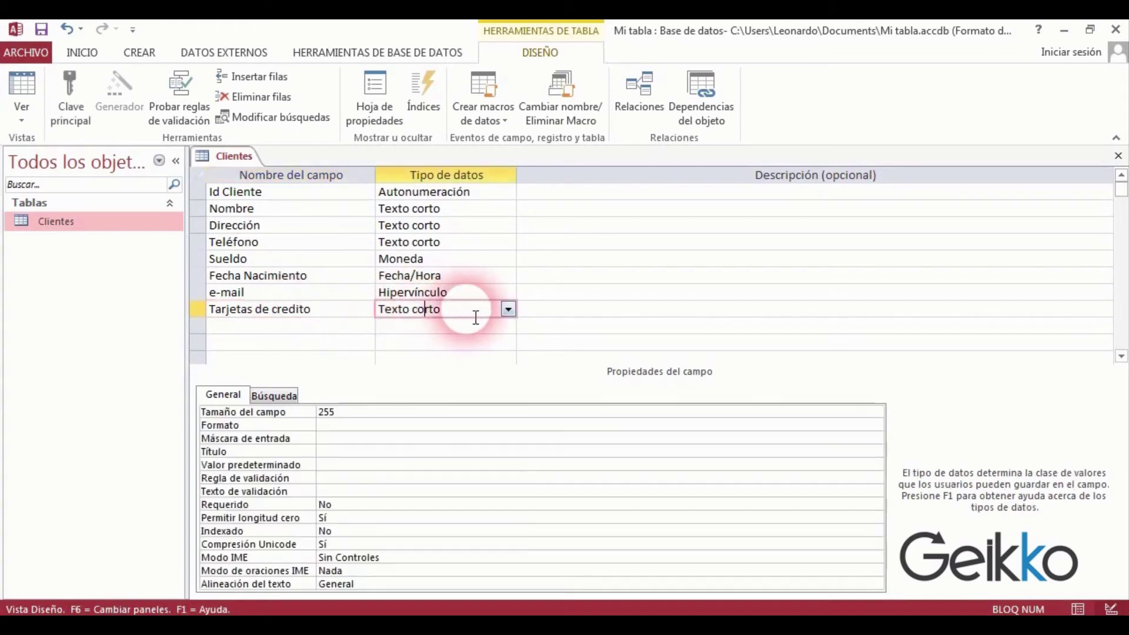
left_click(507, 310)
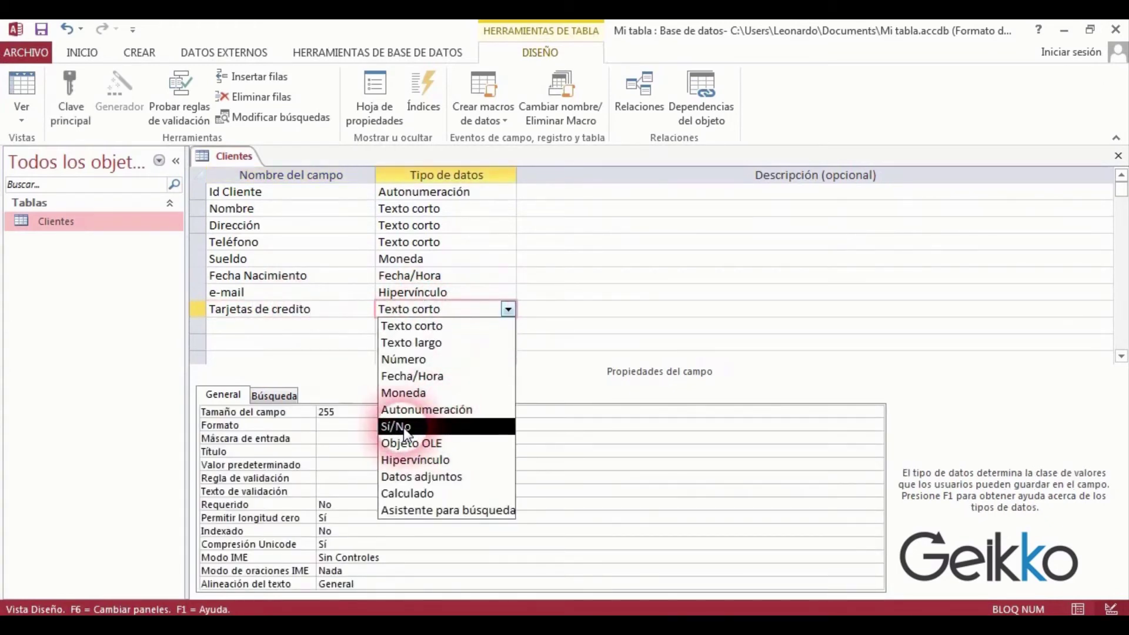
left_click(403, 427)
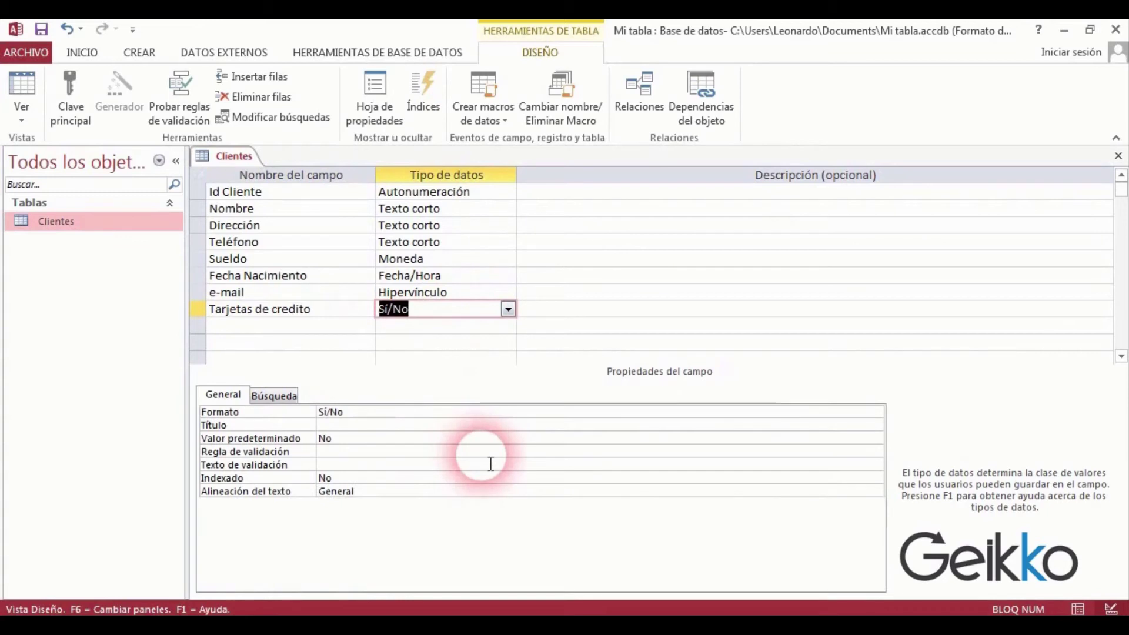
left_click(296, 329)
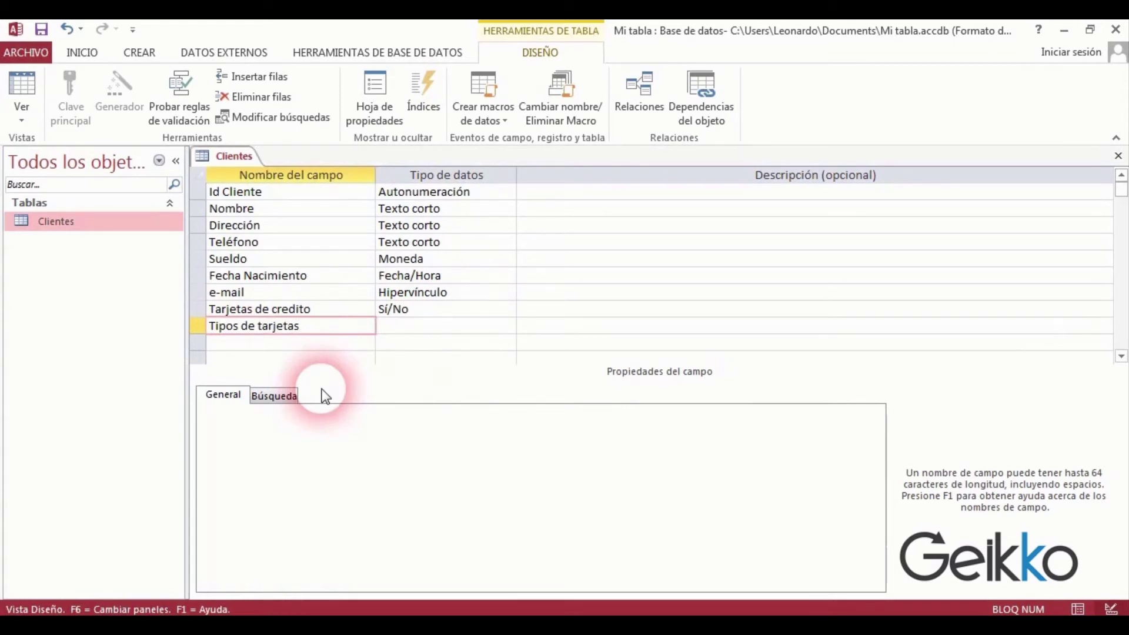
Choose Asistente para búsqueda as the Tipos de tarjetas data type to launch the Lookup Wizard.
left_click(403, 334)
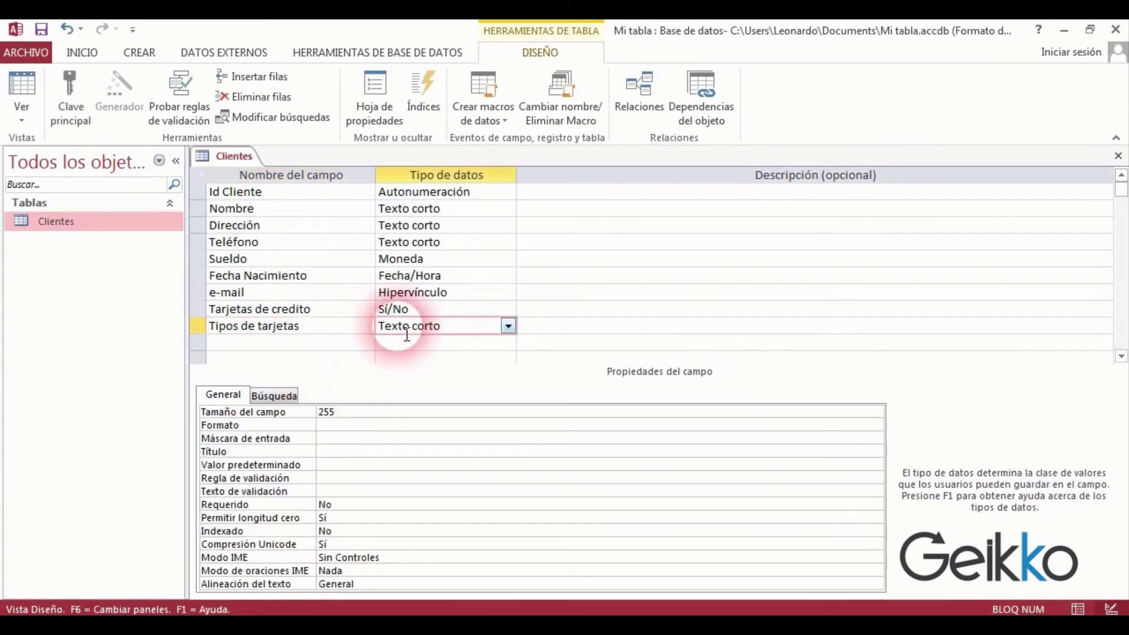
left_click(509, 327)
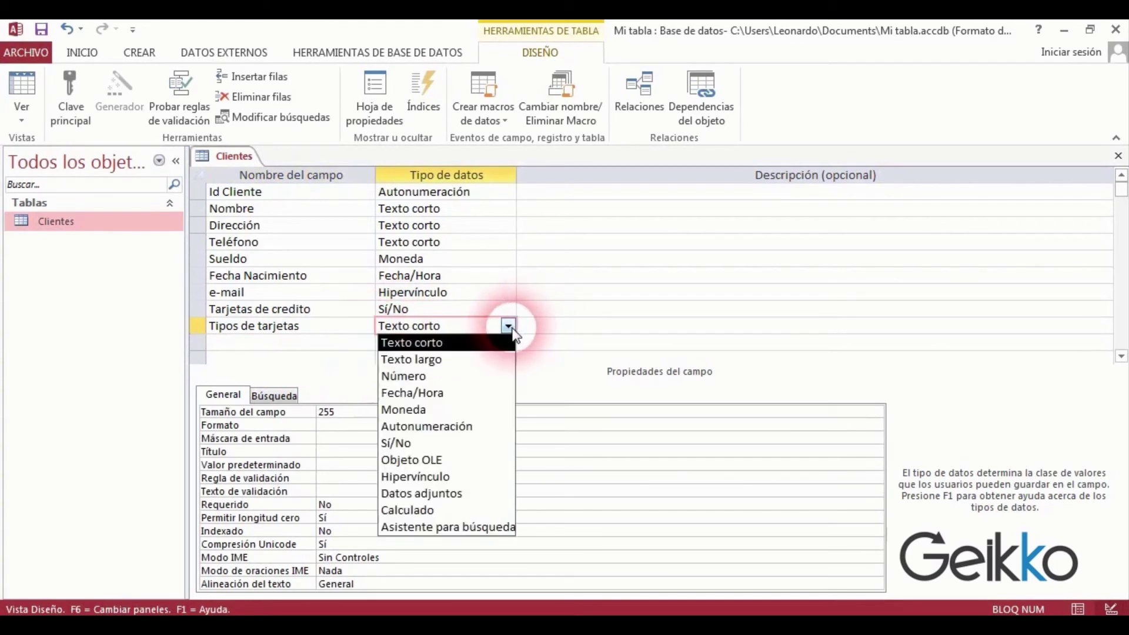
left_click(489, 529)
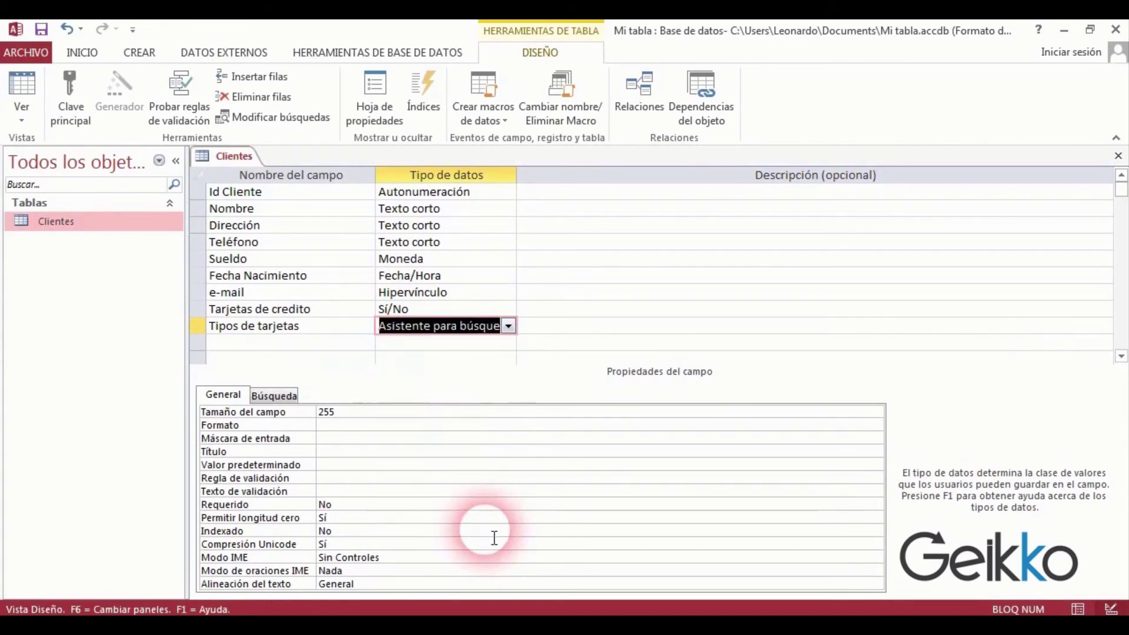
left_click_drag(651, 154, 735, 134)
left_click(703, 211)
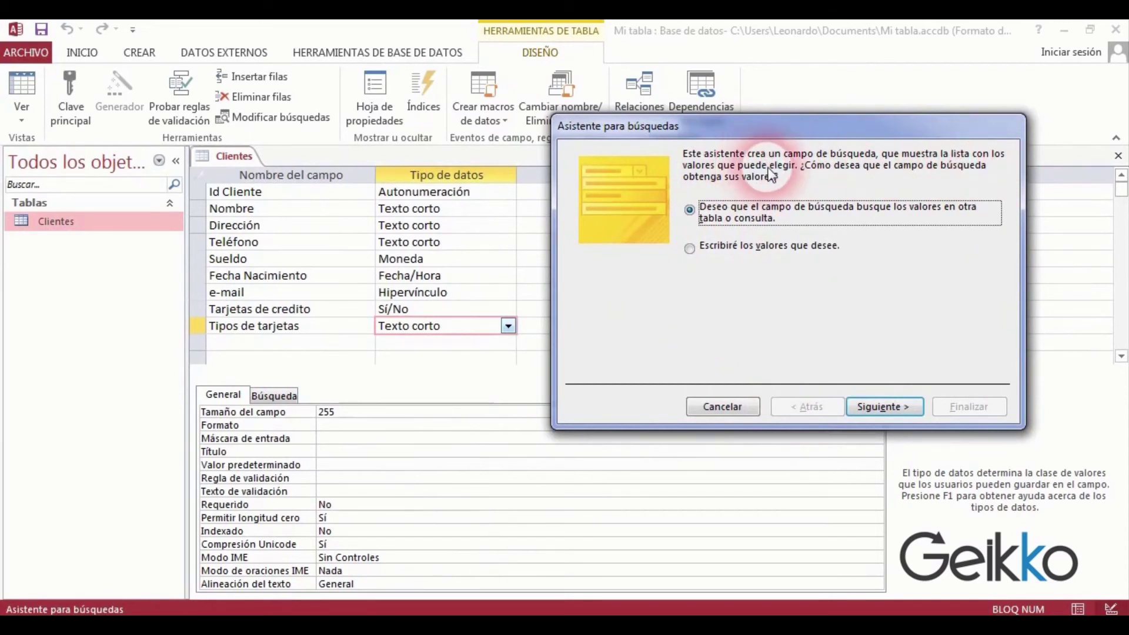
In the Lookup Wizard, choose to type the values yourself and enter Oca, Master and Visa.
left_click(732, 246)
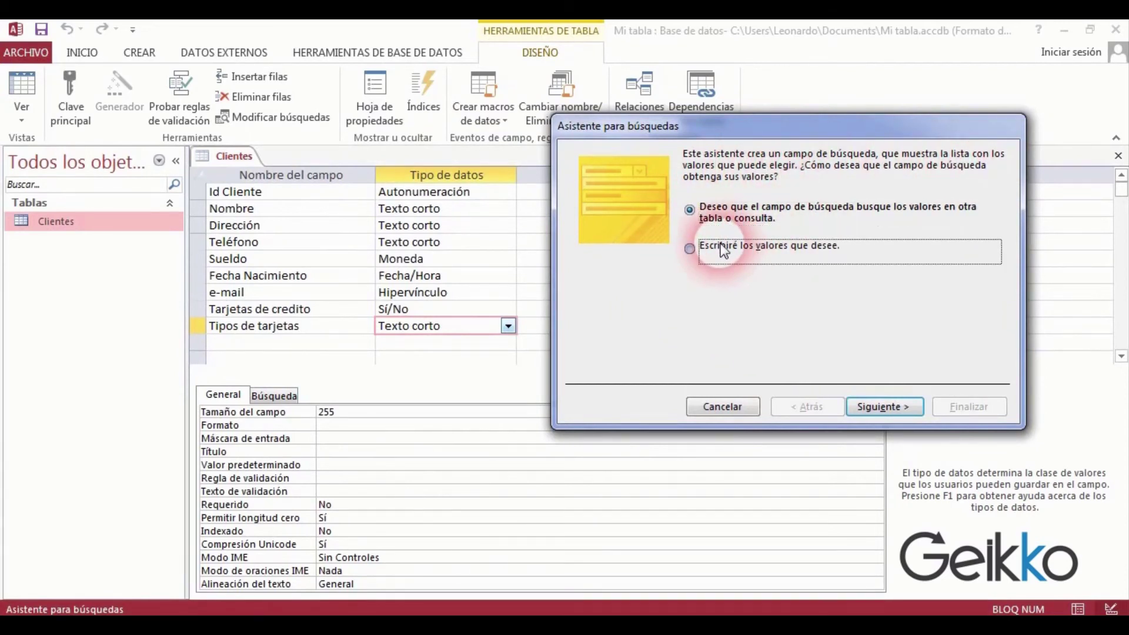
left_click(878, 410)
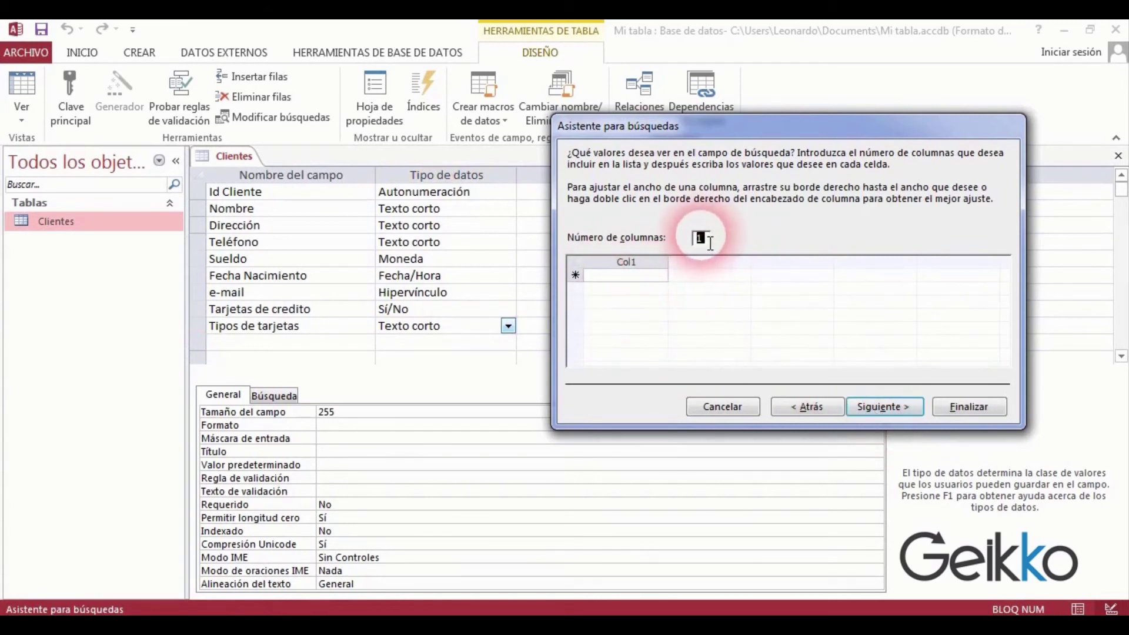
left_click(626, 281)
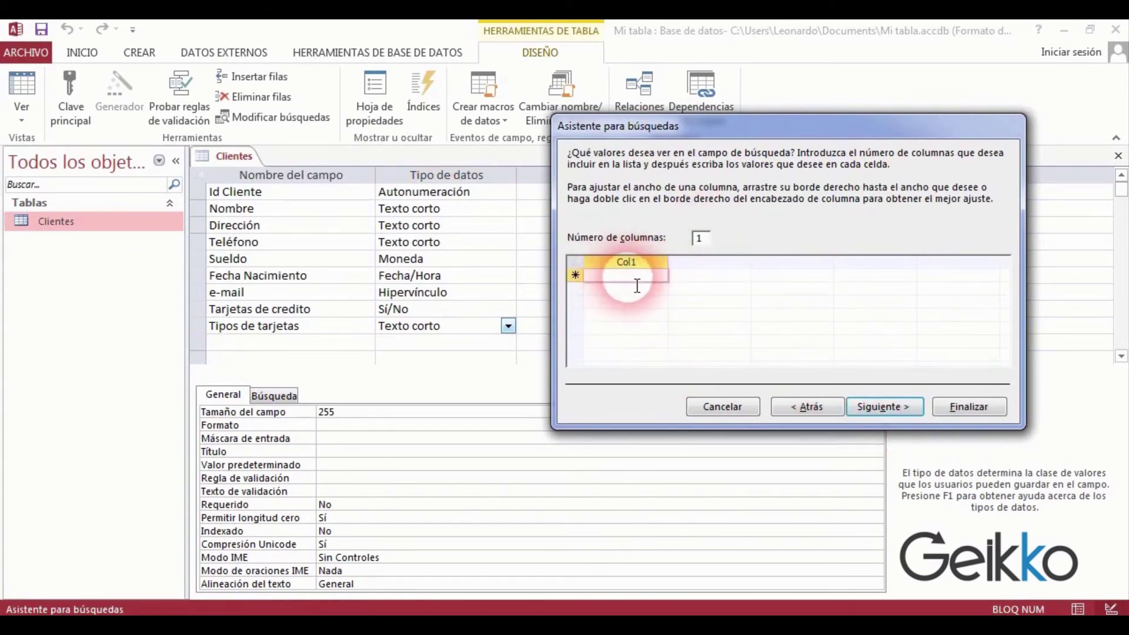
type("Oca")
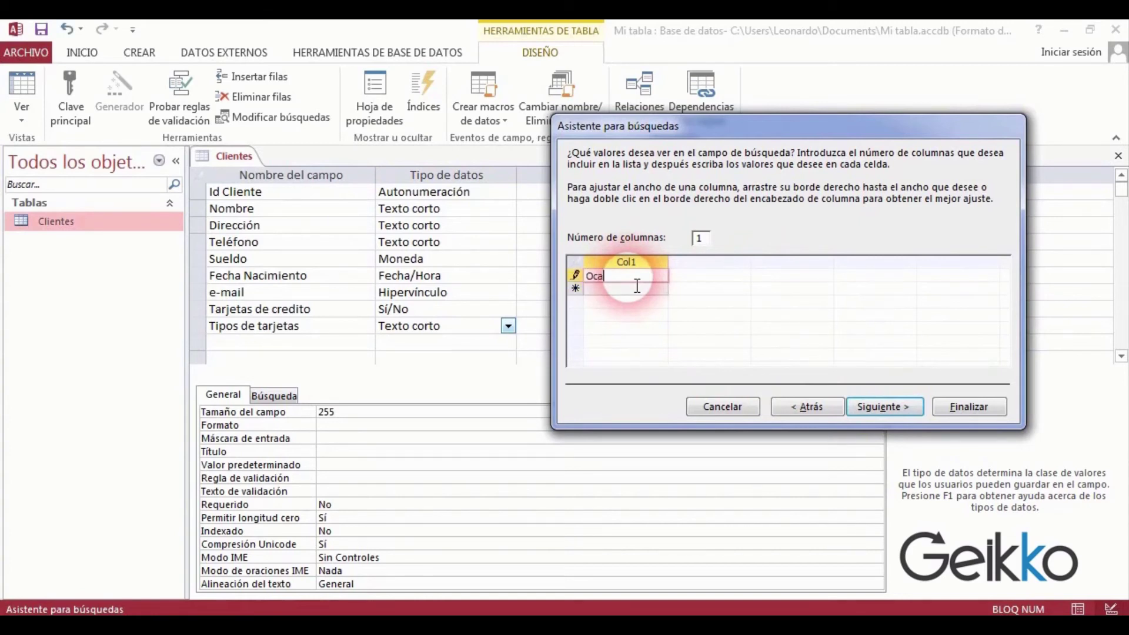
key("Return")
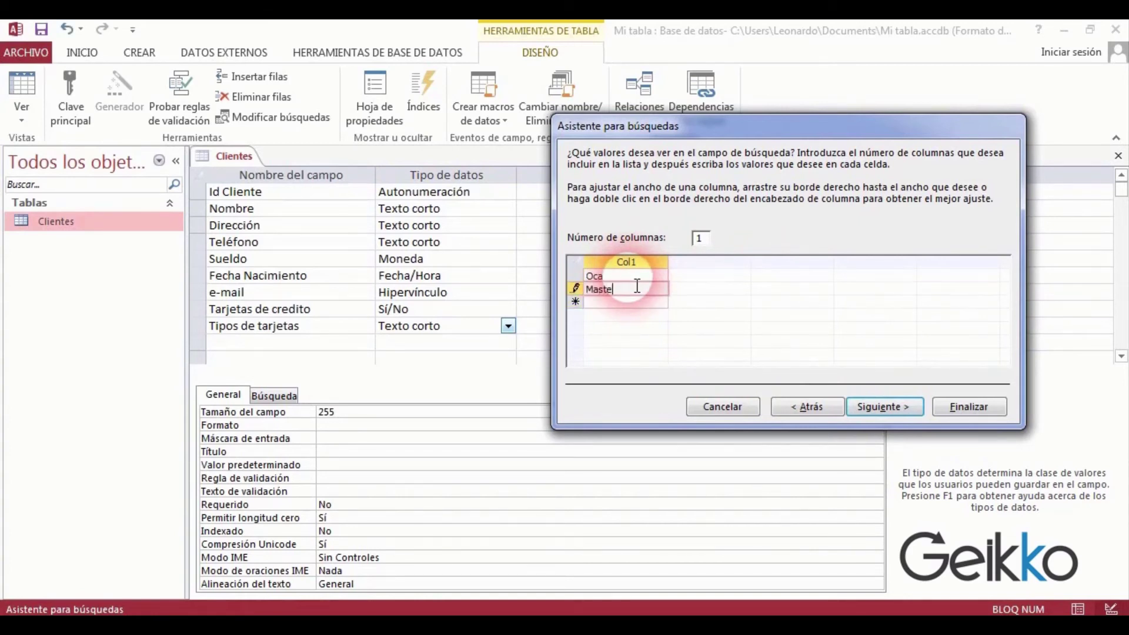
key("Return")
type("V")
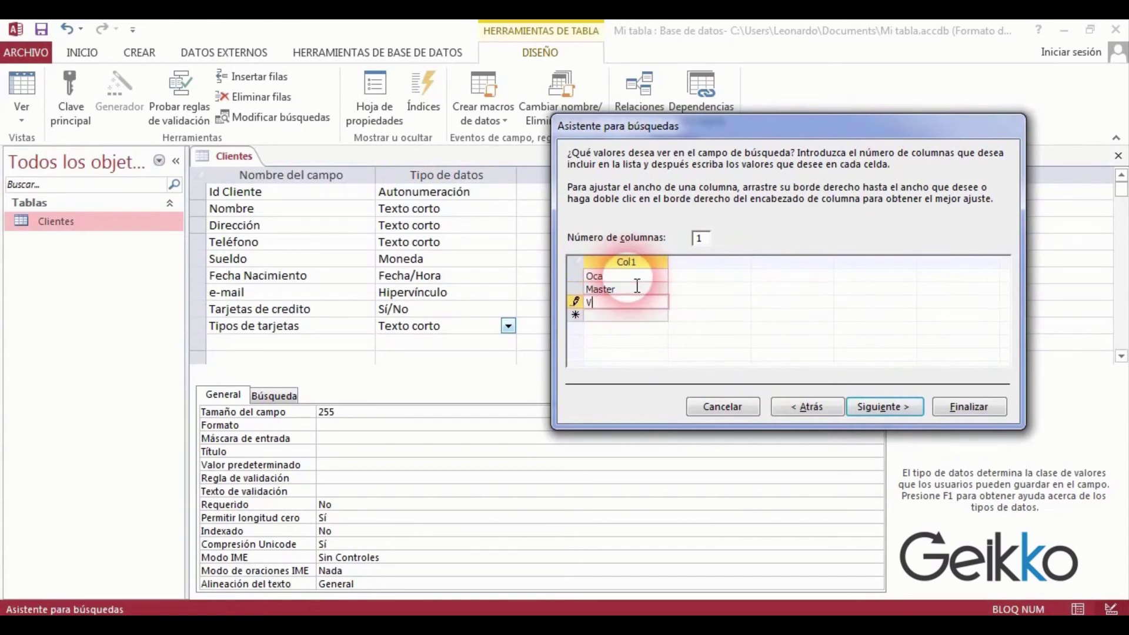
type("isa")
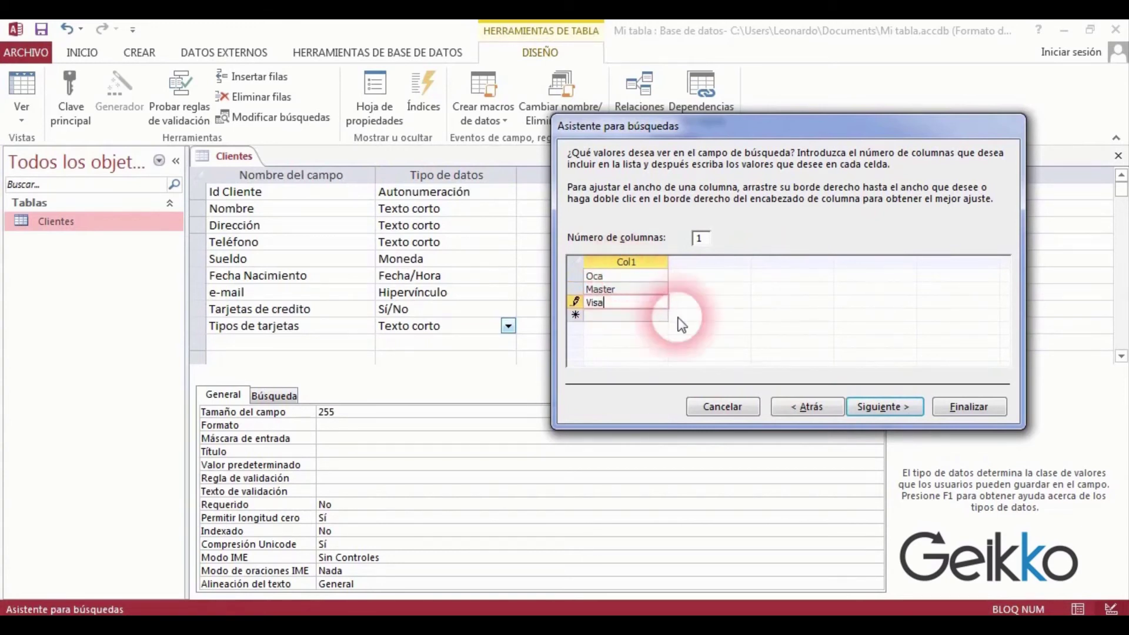
left_click(874, 411)
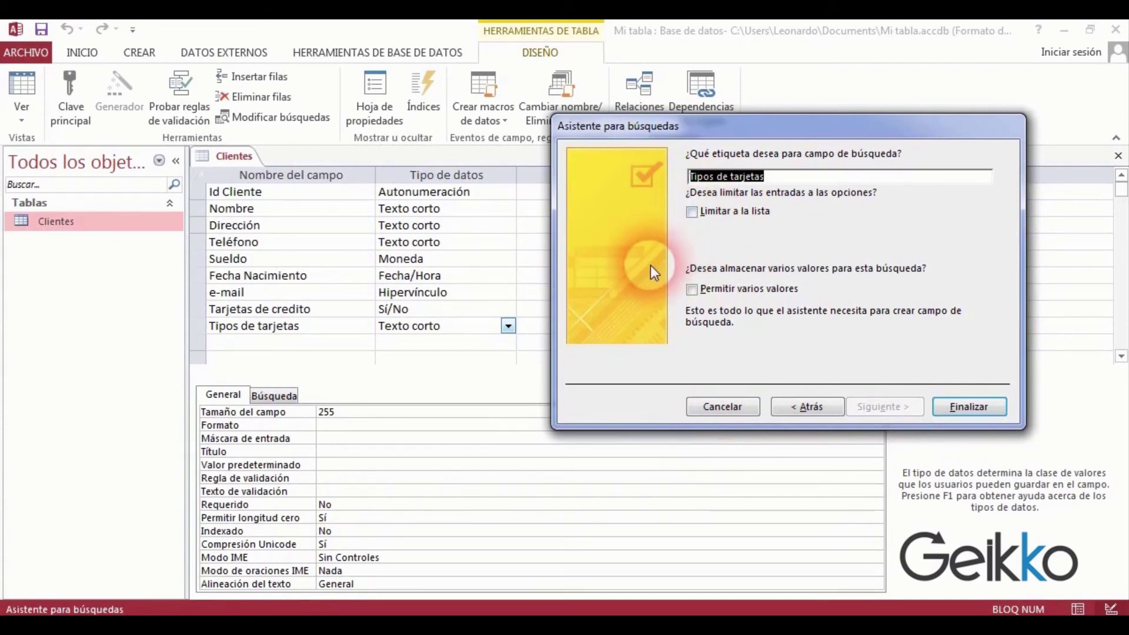
Enable Limitar a la lista and Permitir varios valores, finish the wizard, and switch to data view.
left_click(692, 213)
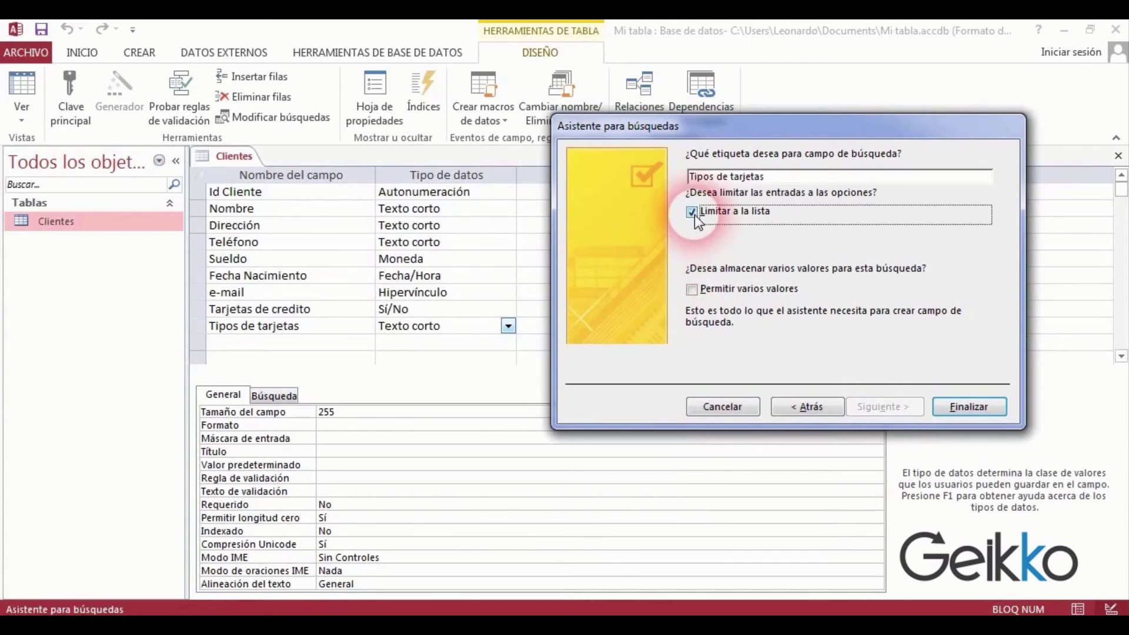
left_click(692, 290)
left_click(969, 407)
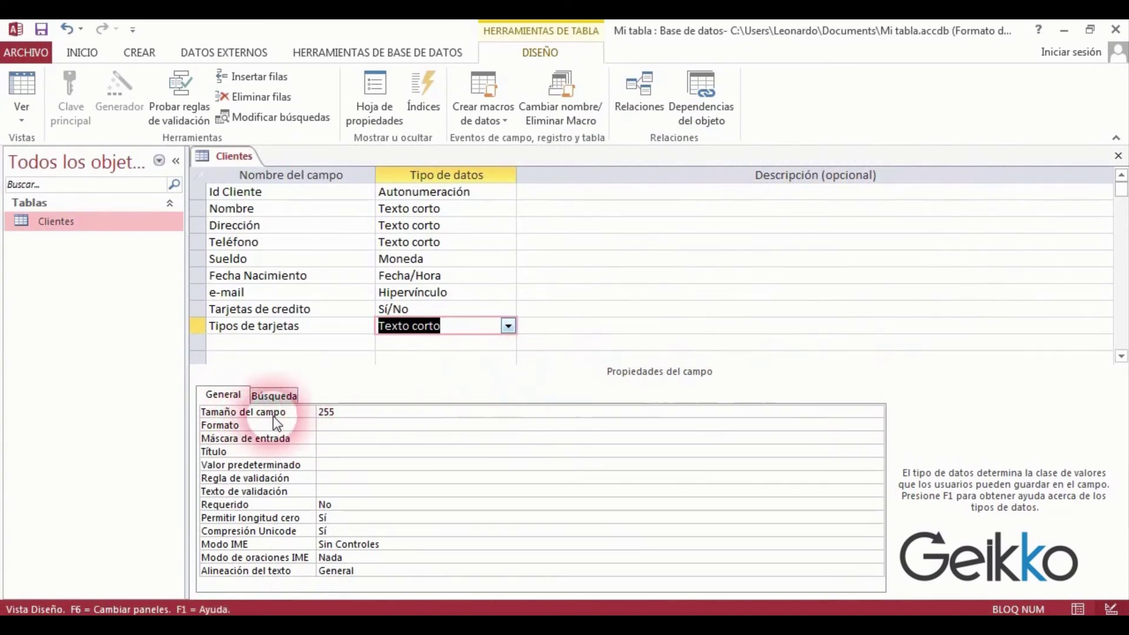
left_click(274, 395)
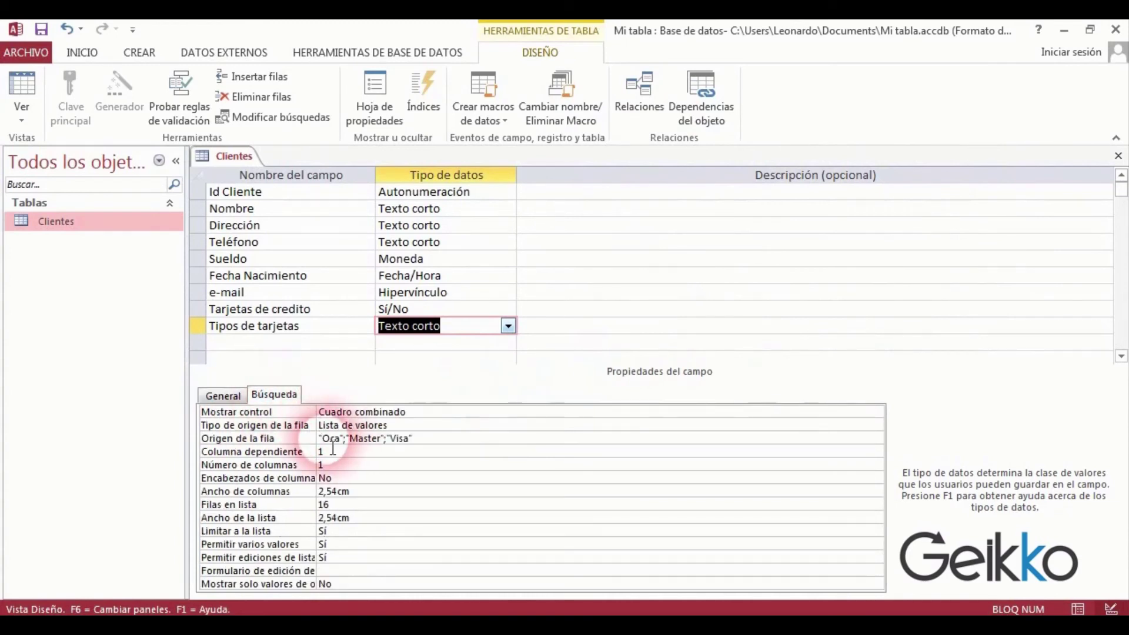
left_click(224, 397)
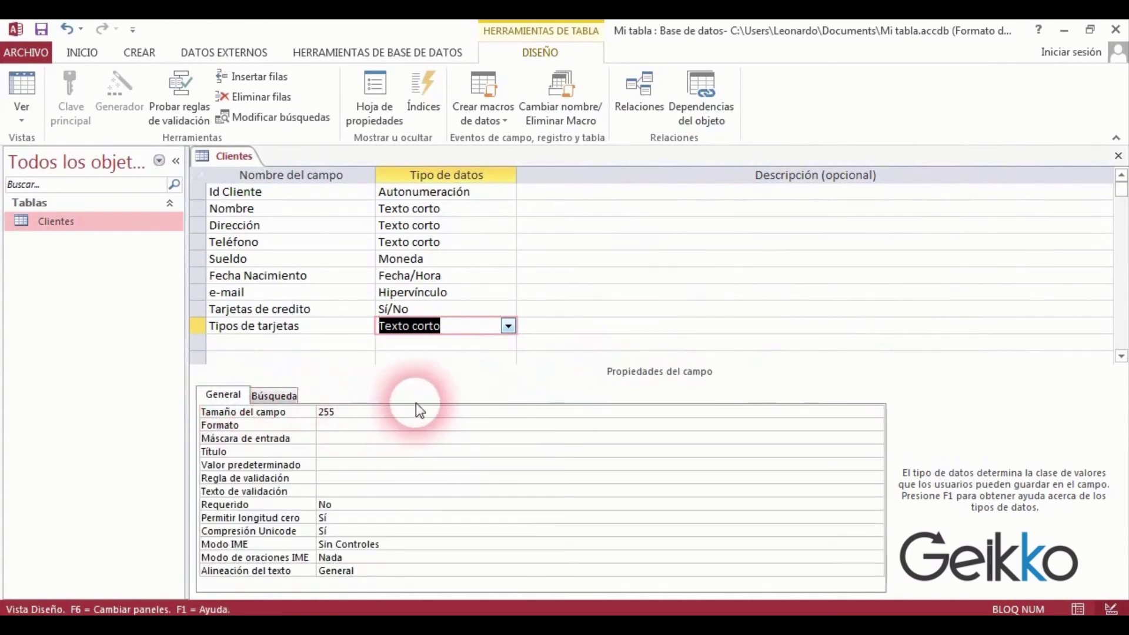
left_click(21, 84)
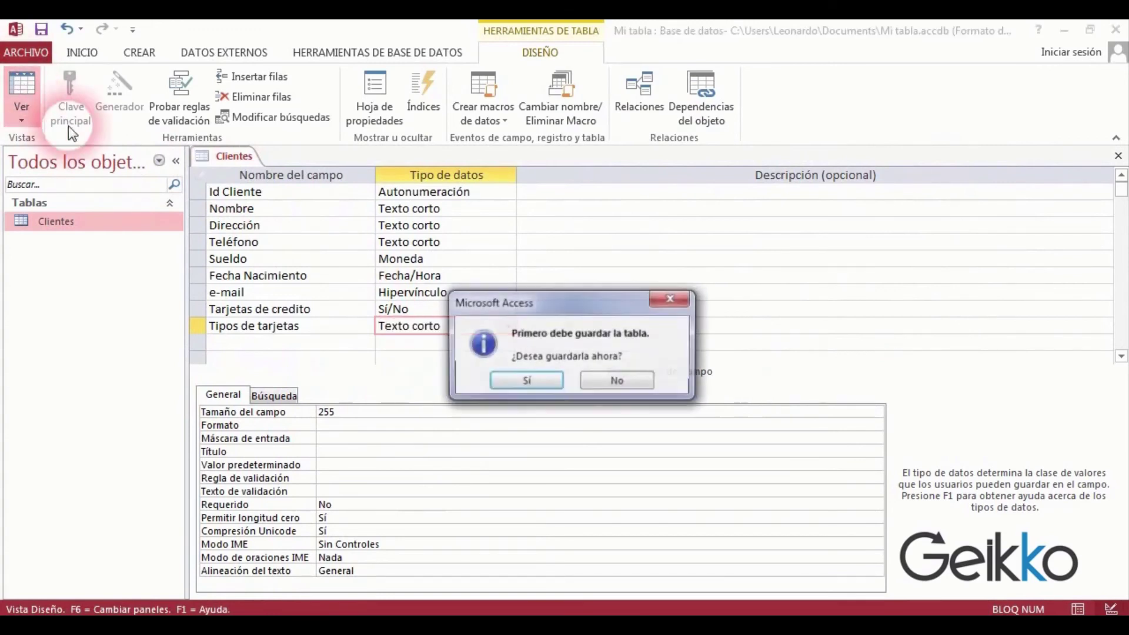
Save the table, tick Oca and Master as the first customer's card types, and return to design view.
left_click(526, 382)
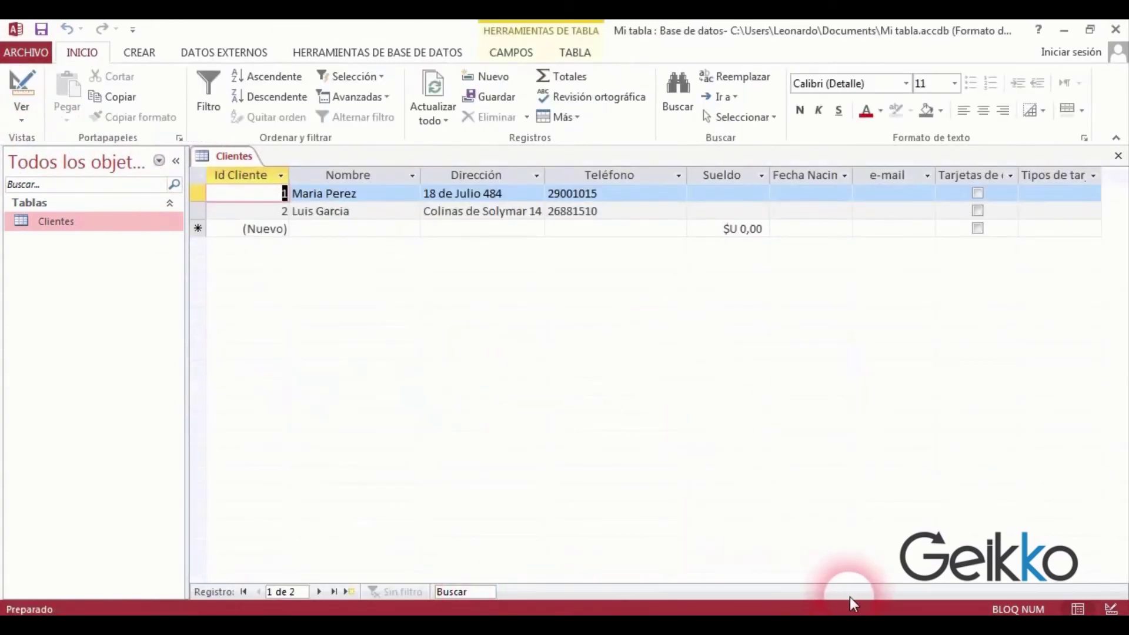
left_click(978, 194)
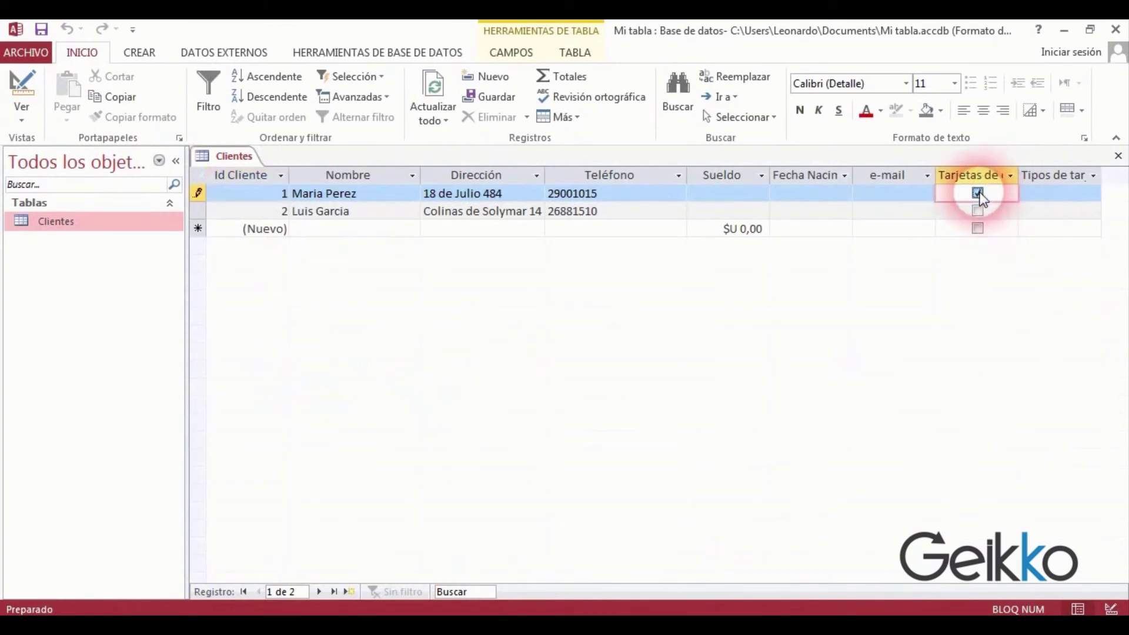
left_click(978, 194)
left_click(1088, 194)
left_click(1092, 195)
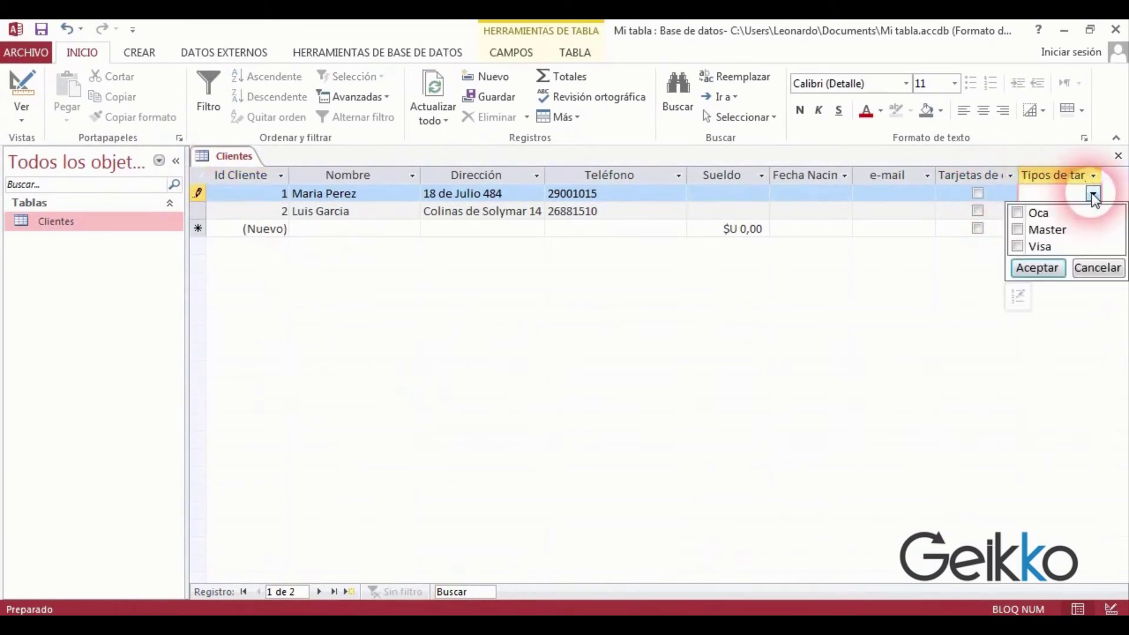
left_click(1017, 212)
left_click(1017, 230)
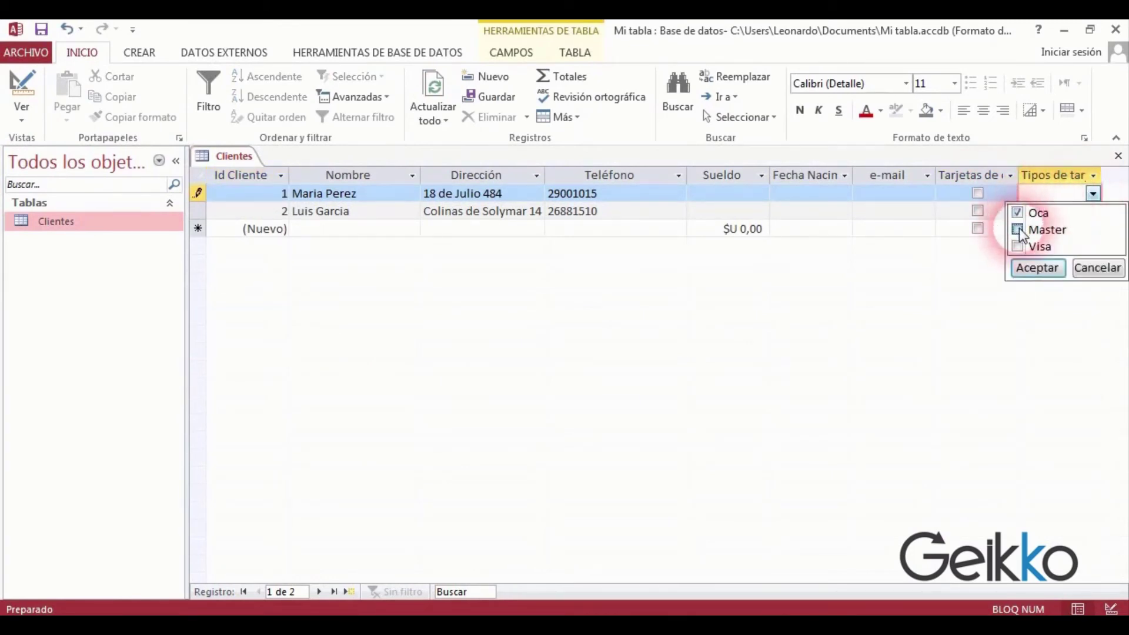
left_click(1028, 269)
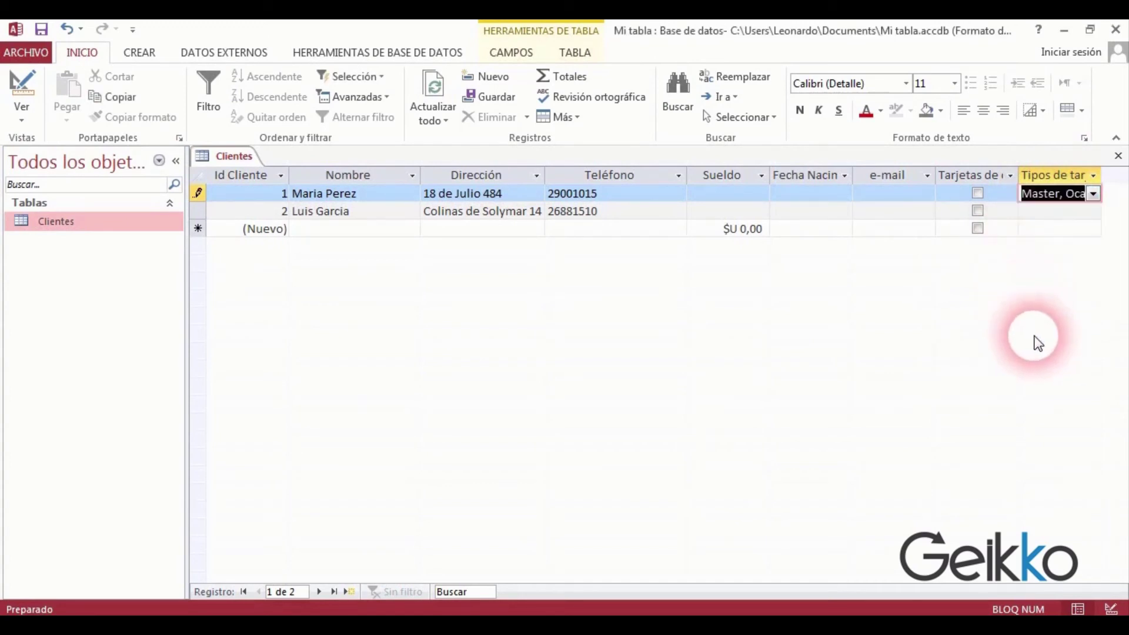
left_click(752, 196)
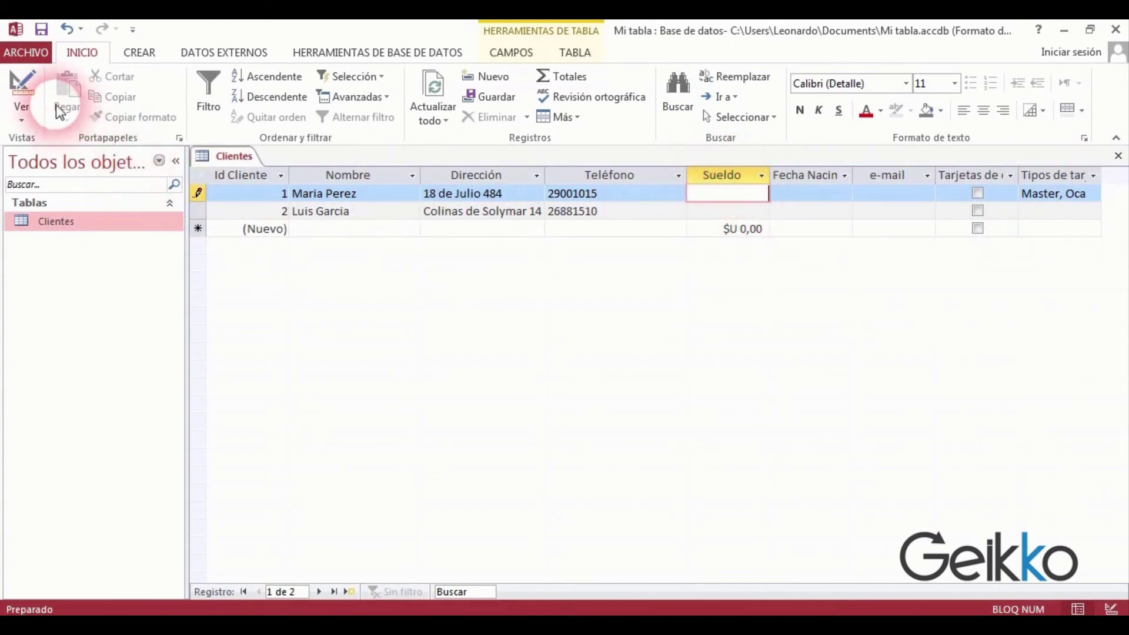
left_click(35, 88)
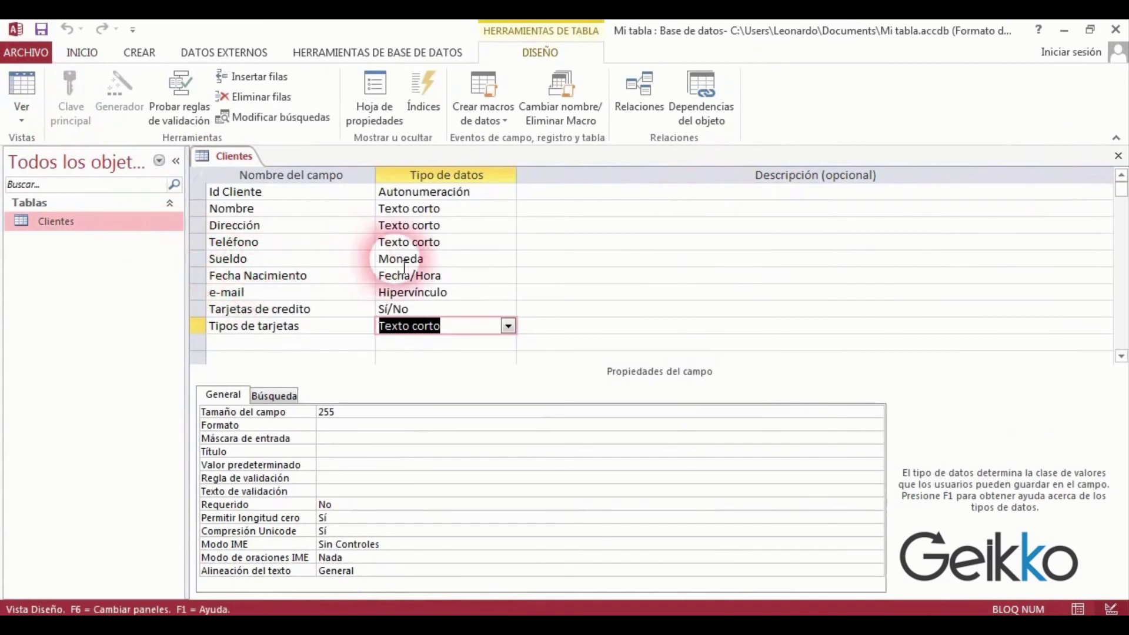
Give Sueldo a default value of 20000, save the design, and open Vista Hoja de datos.
left_click(429, 263)
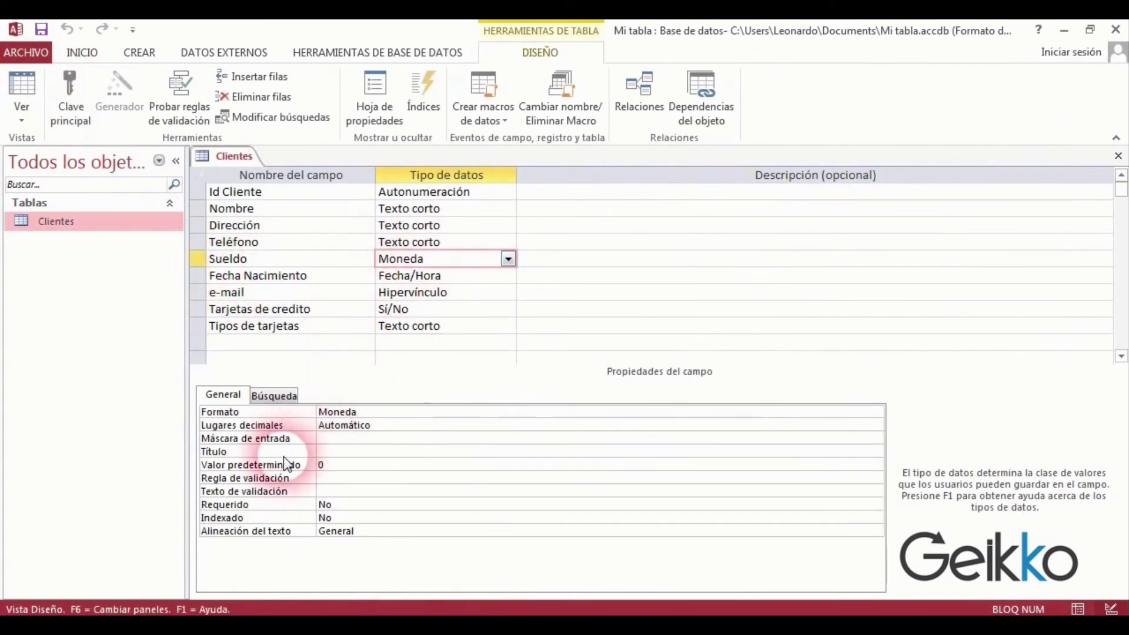
left_click(323, 464)
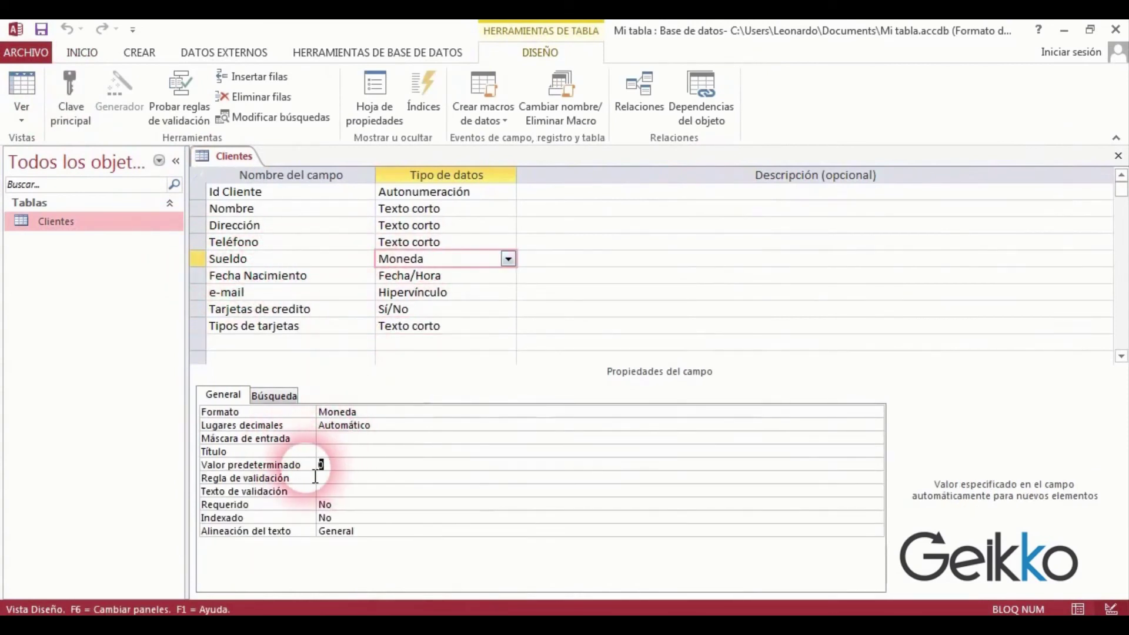
left_click(418, 482)
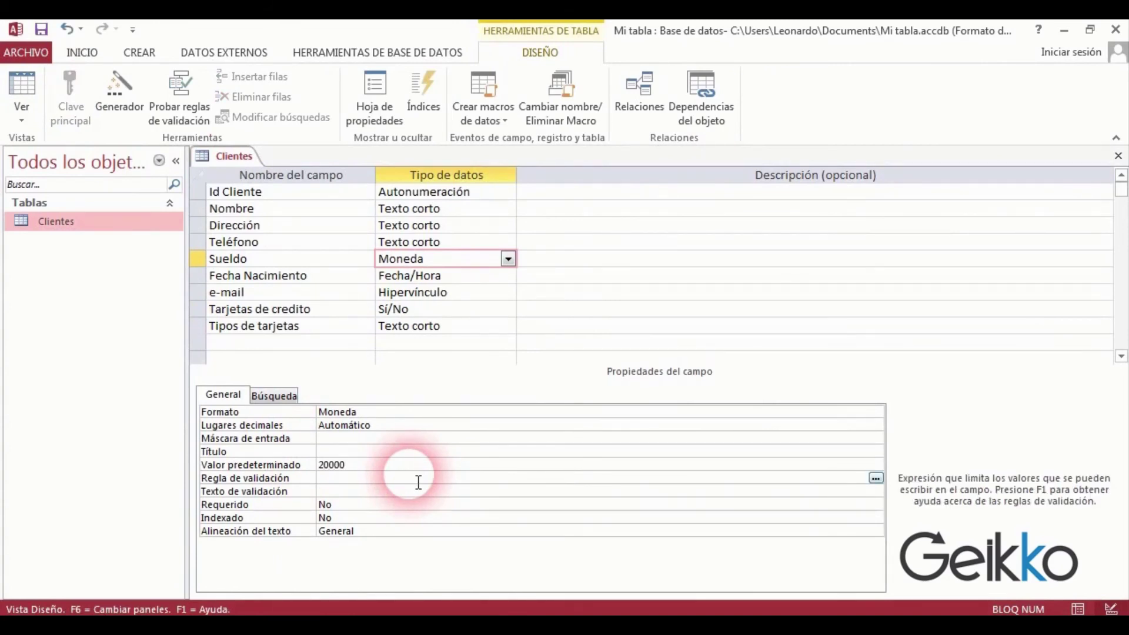
left_click(40, 32)
right_click(218, 156)
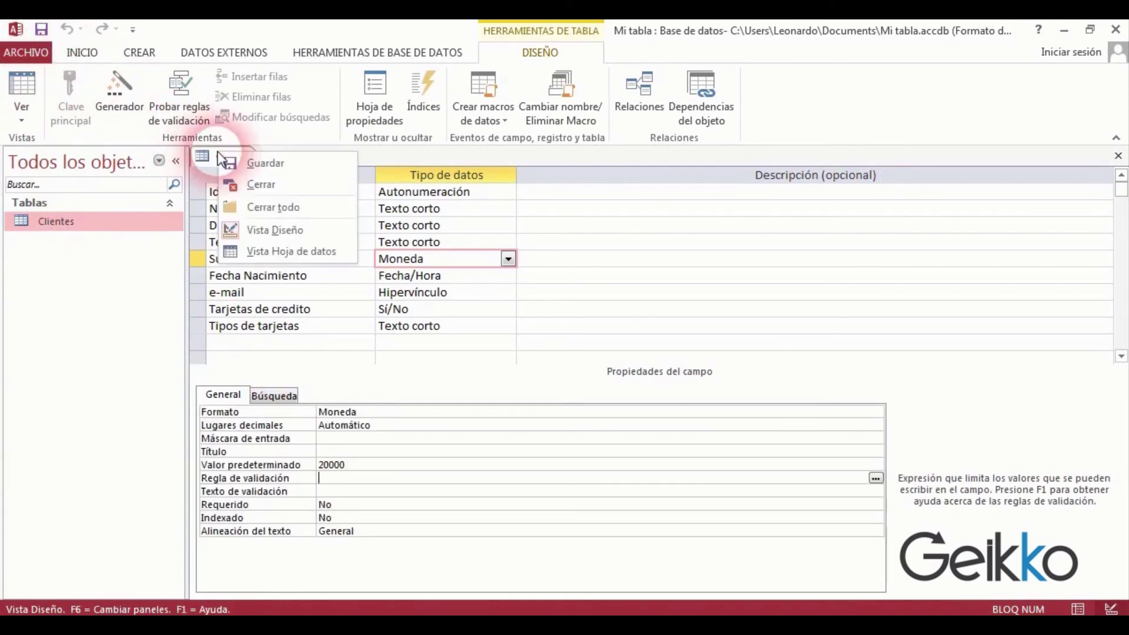
left_click(282, 251)
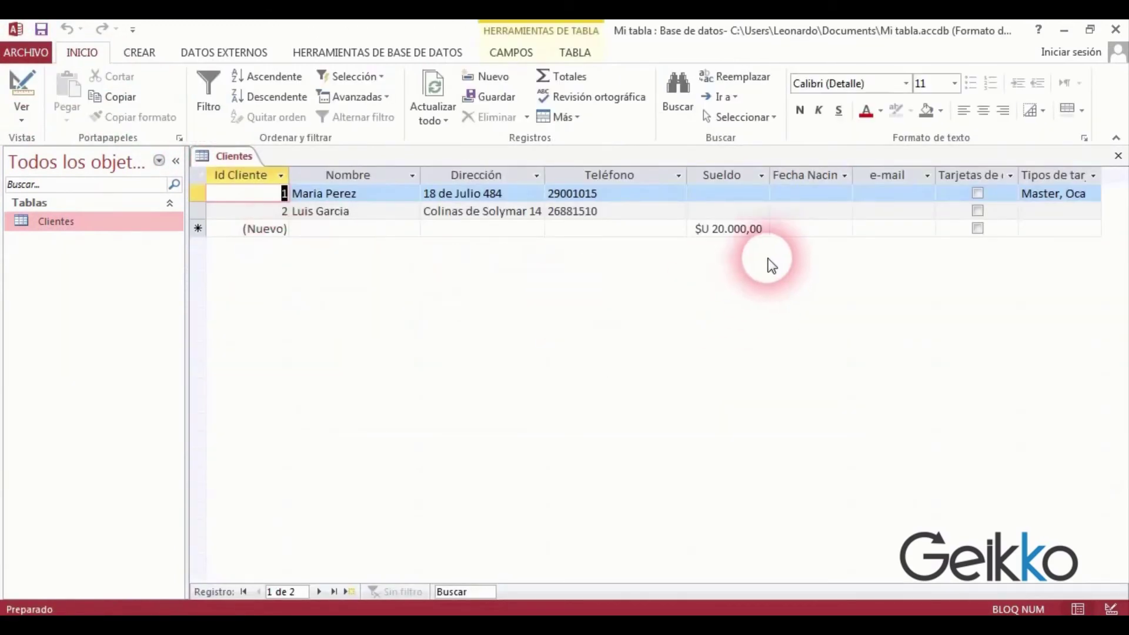
Enter the first client's e-mail address in the e-mail column.
left_click(756, 229)
left_click(753, 215)
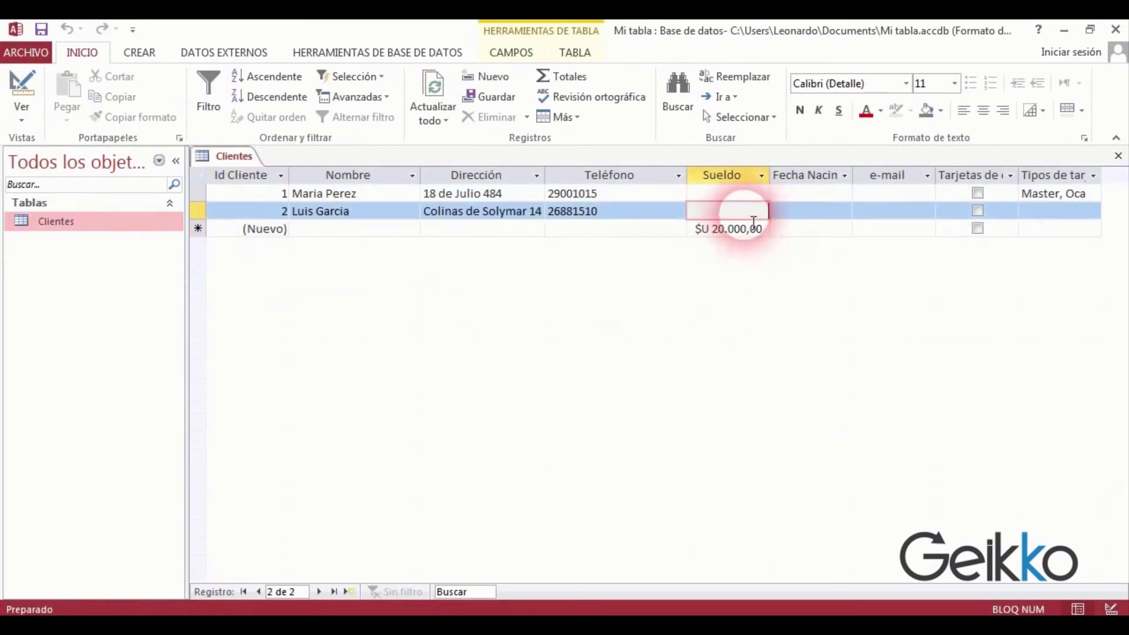
left_click(754, 197)
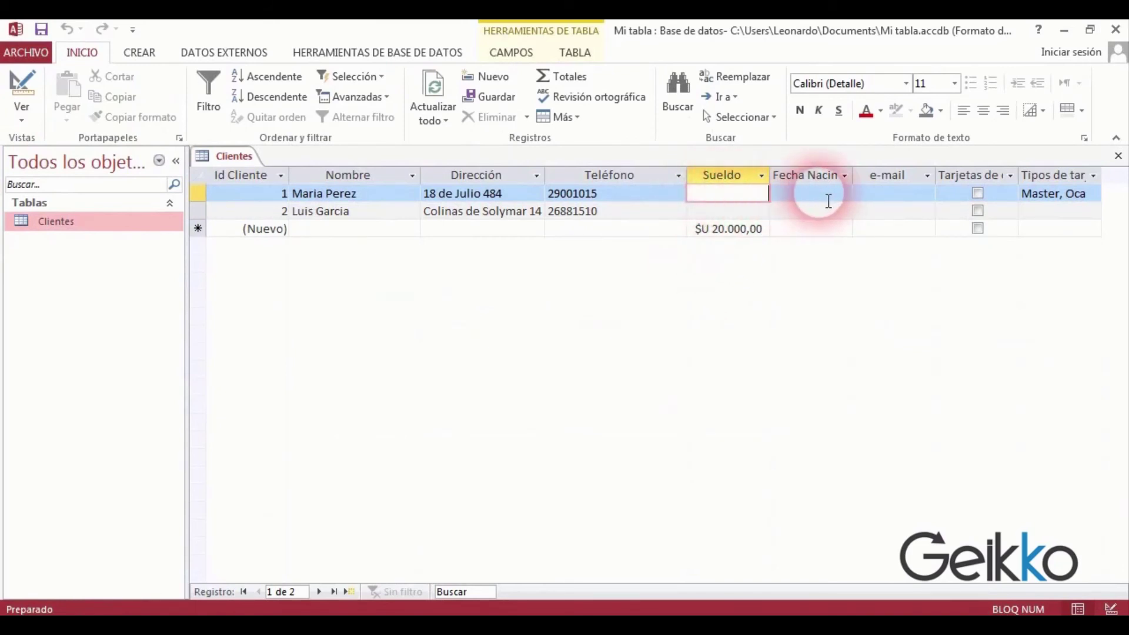
left_click(892, 198)
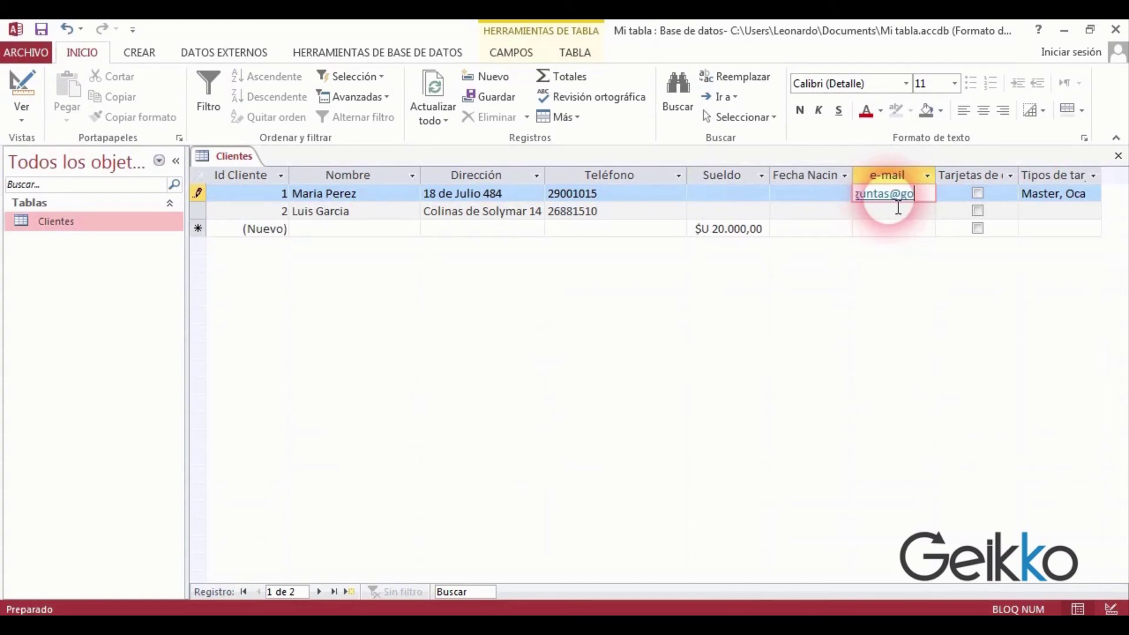
type("il.com")
key("Tab")
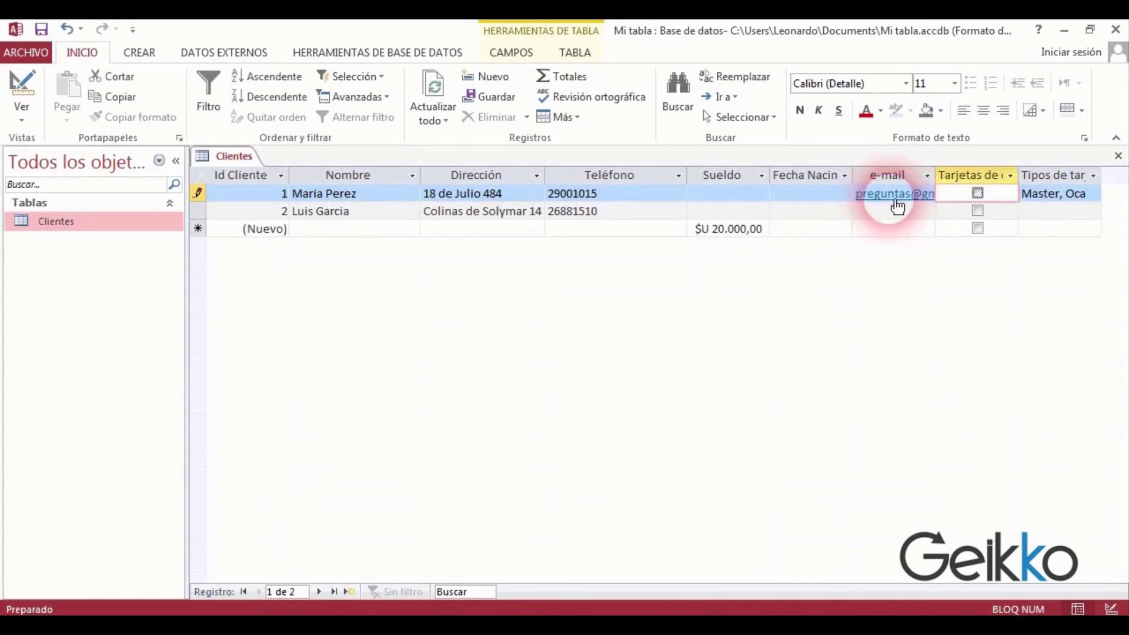
Auto-fit the e-mail column, narrow the Teléfono column, and return to Vista Diseño.
double_click(935, 175)
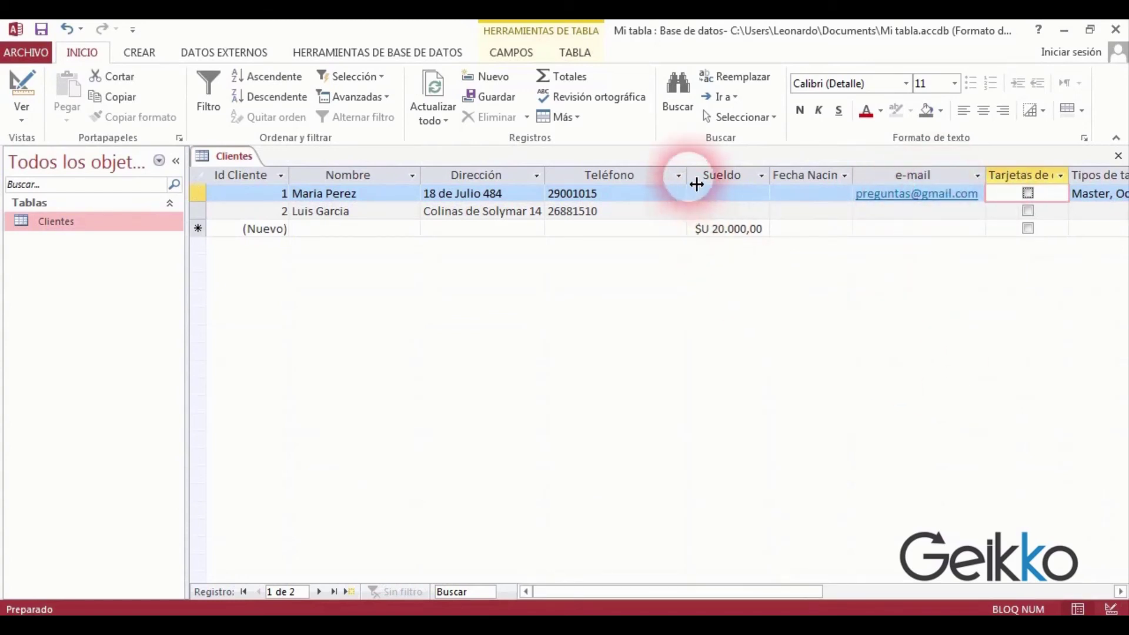
left_click_drag(687, 184, 645, 186)
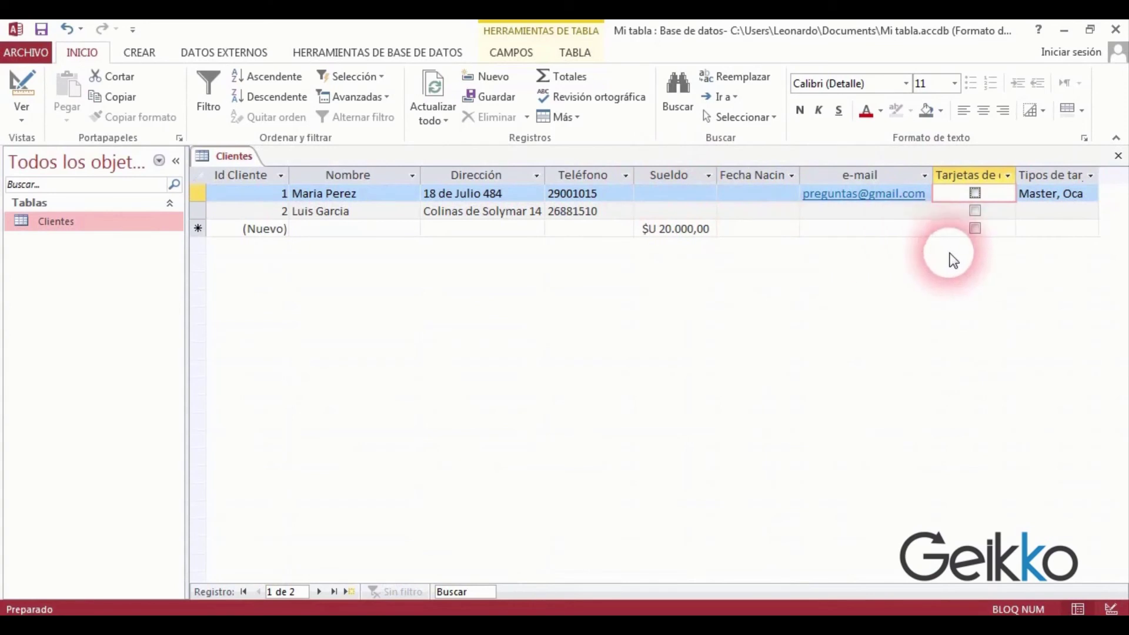
right_click(225, 155)
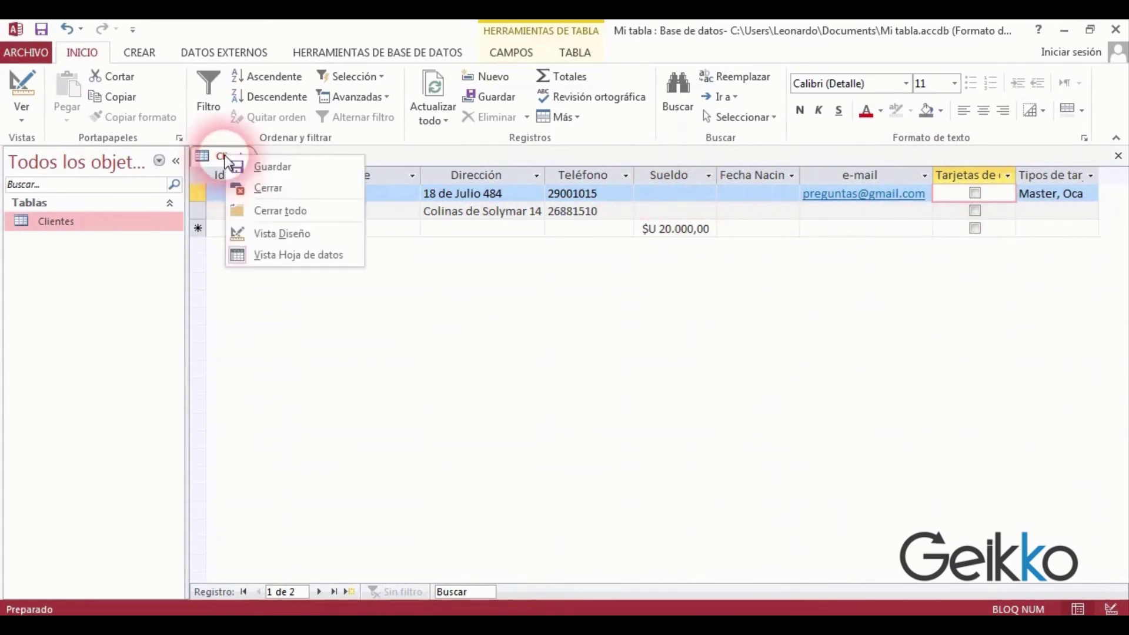
left_click(278, 233)
left_click(306, 347)
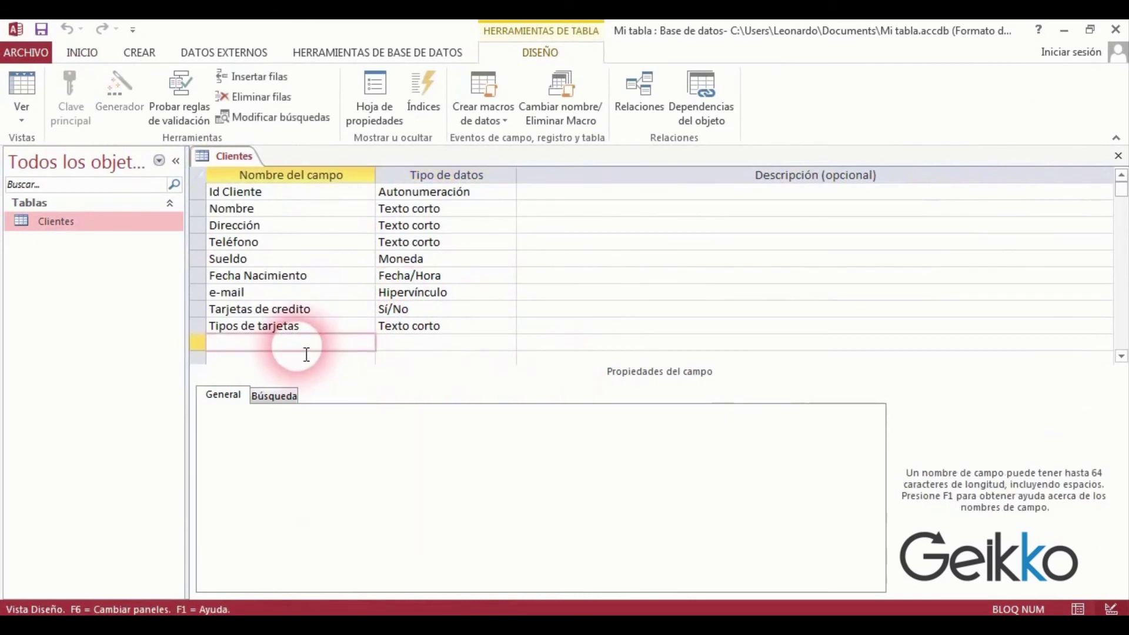
Add a Foto field of type Objeto OLE.
type("Foto")
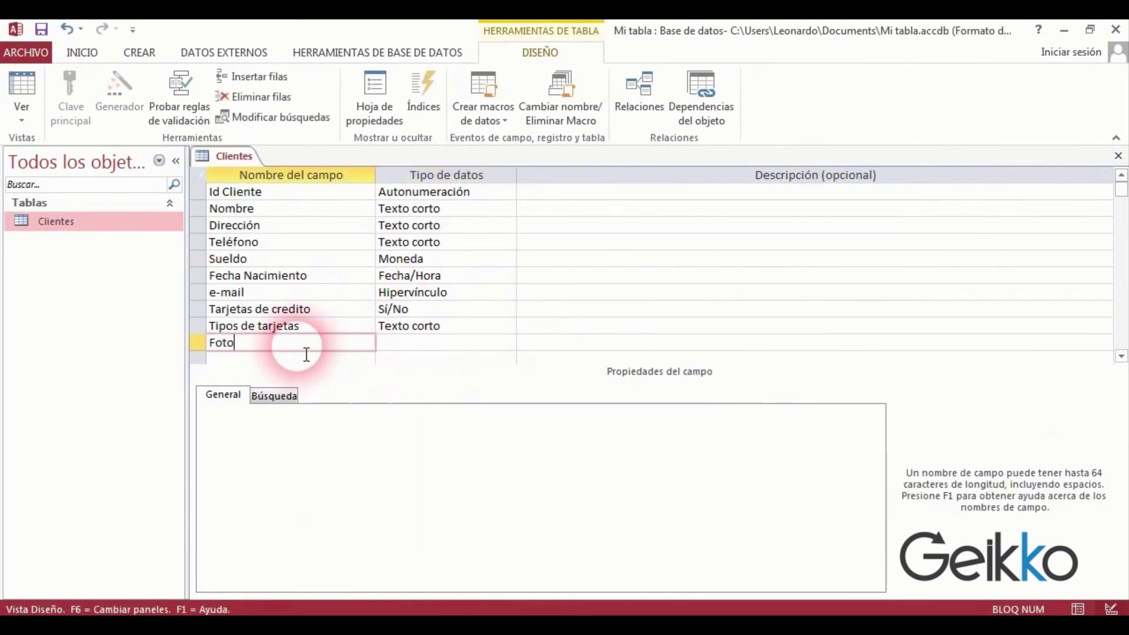
left_click(417, 343)
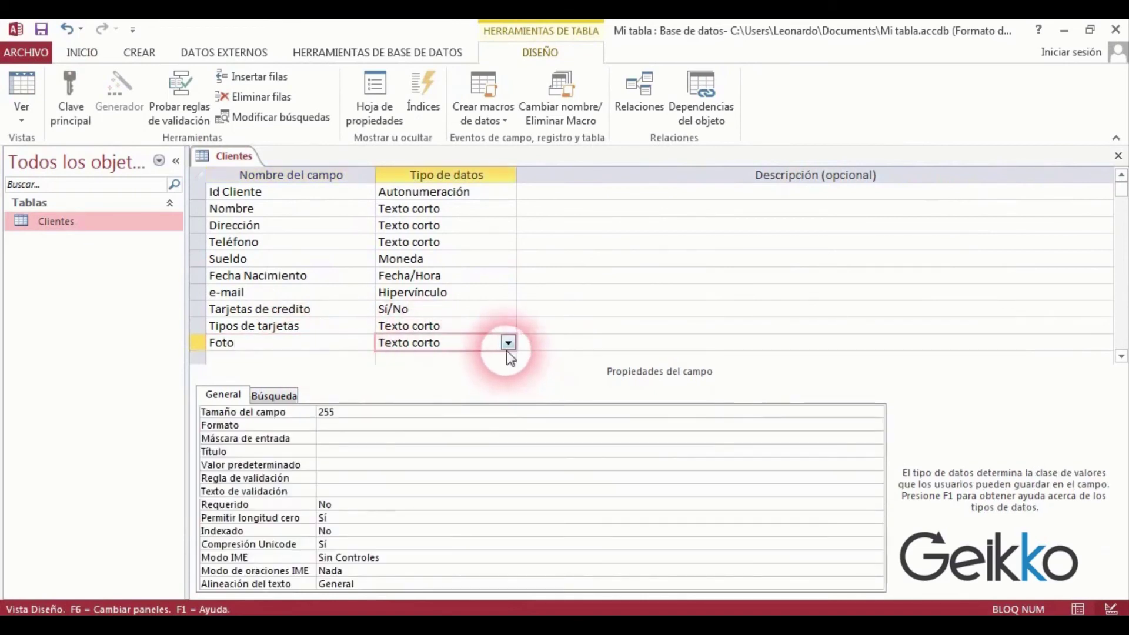
left_click(508, 343)
left_click(418, 478)
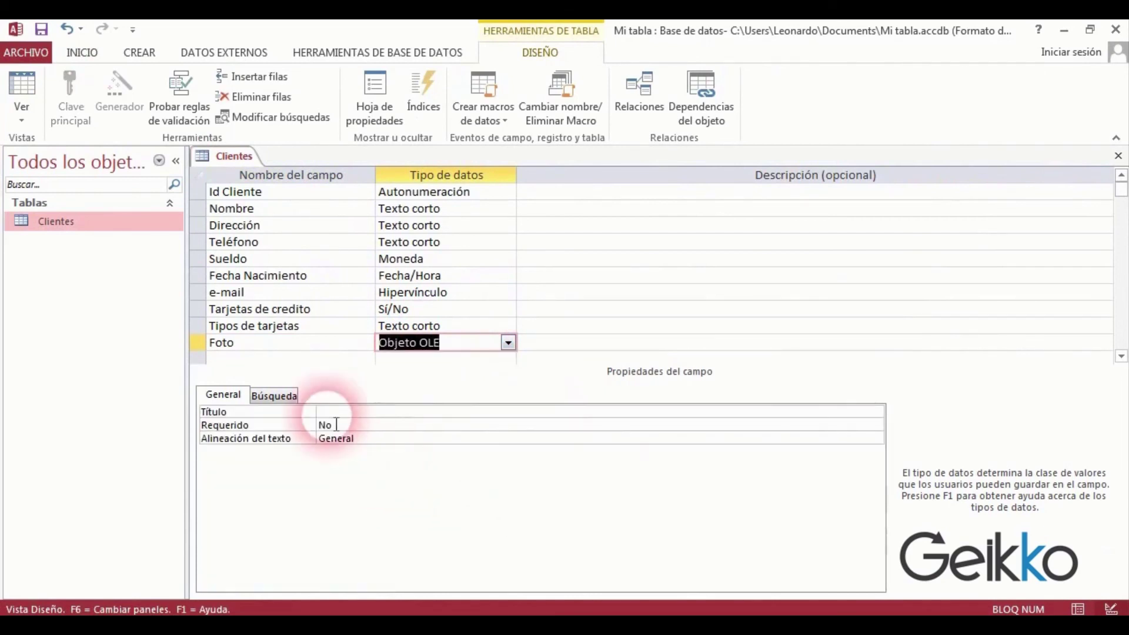
scroll(288, 360, "down", 1)
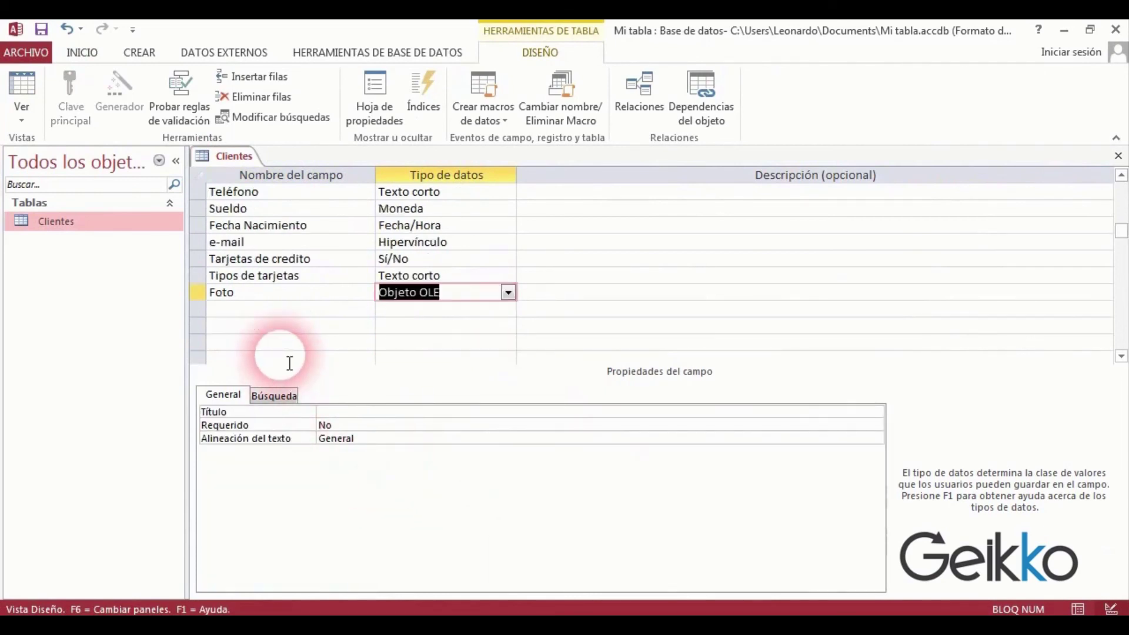
Add a CV field of type Datos adjuntos.
left_click(263, 312)
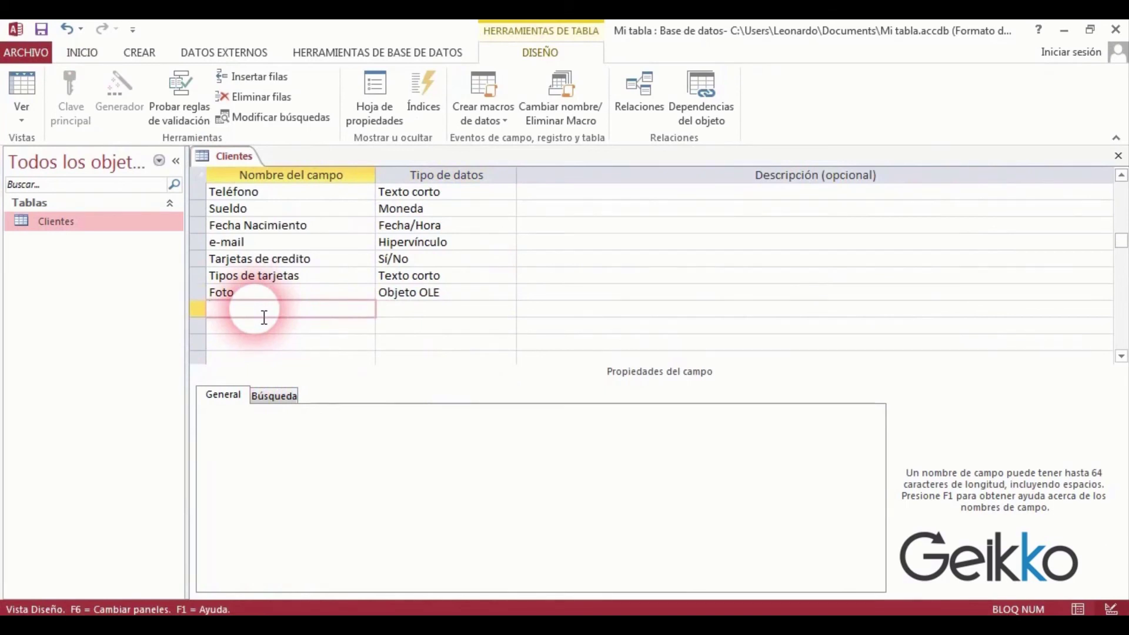
type("C")
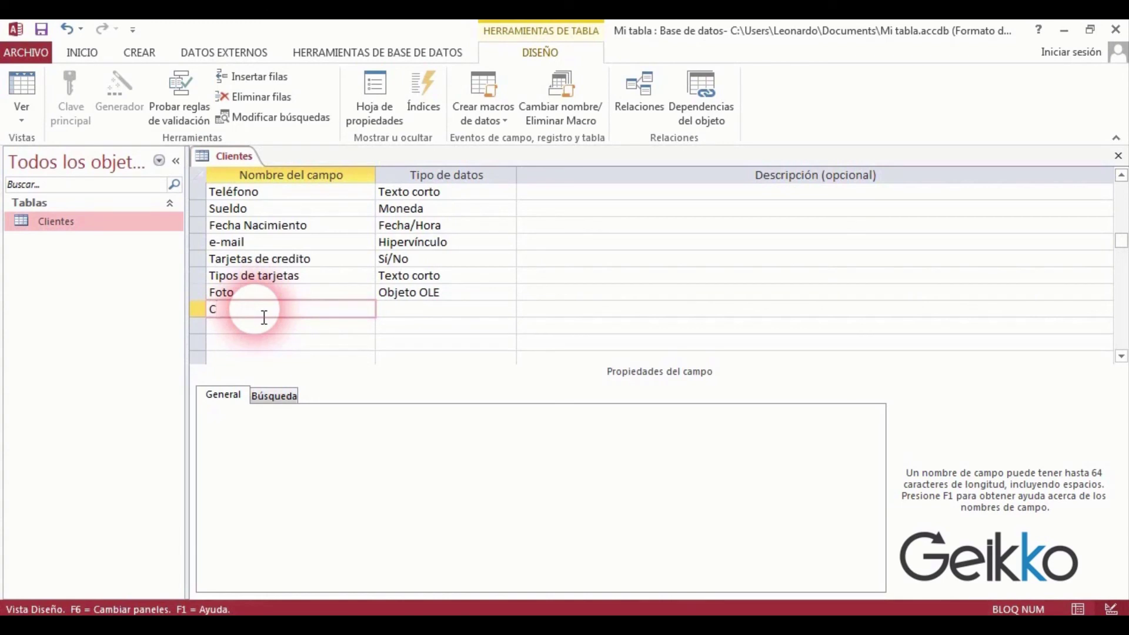
type("V")
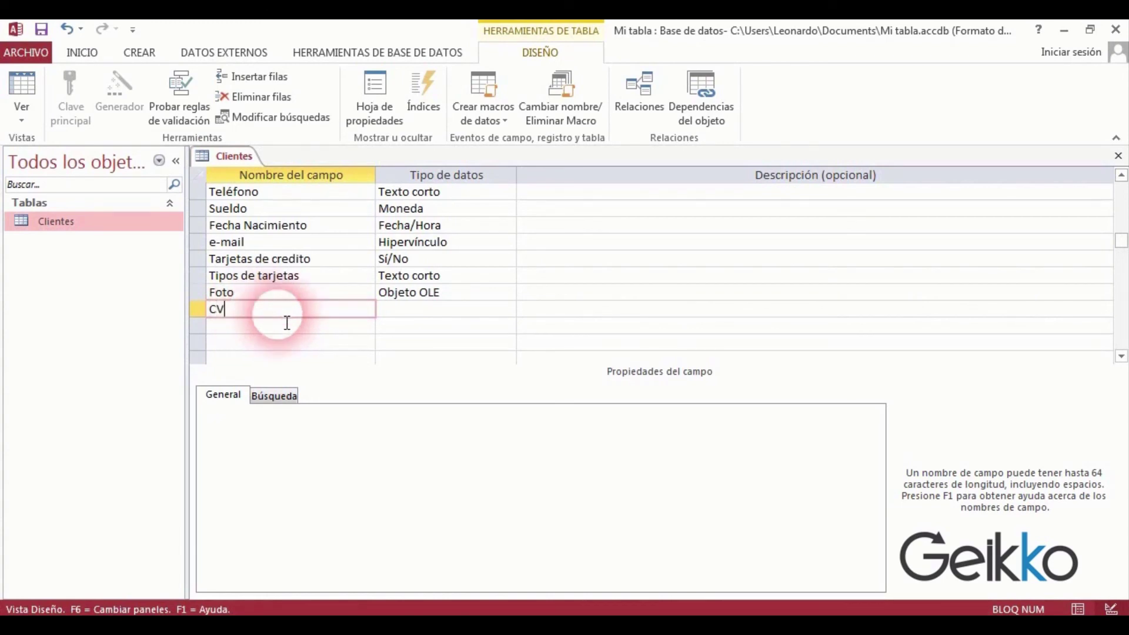
left_click(391, 318)
left_click(506, 312)
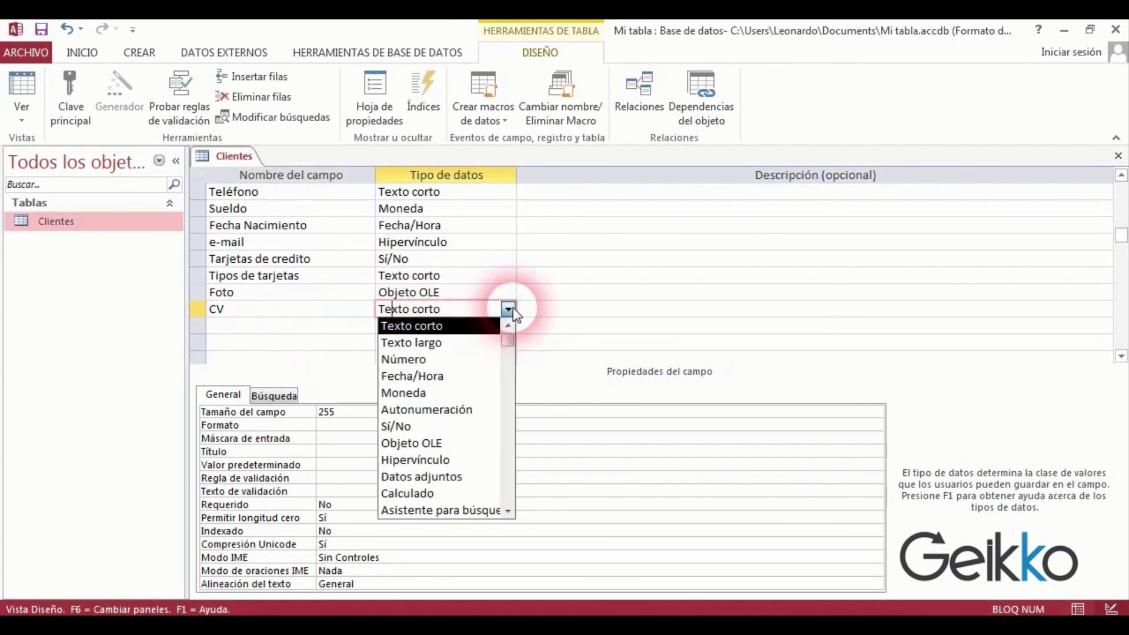
left_click(461, 479)
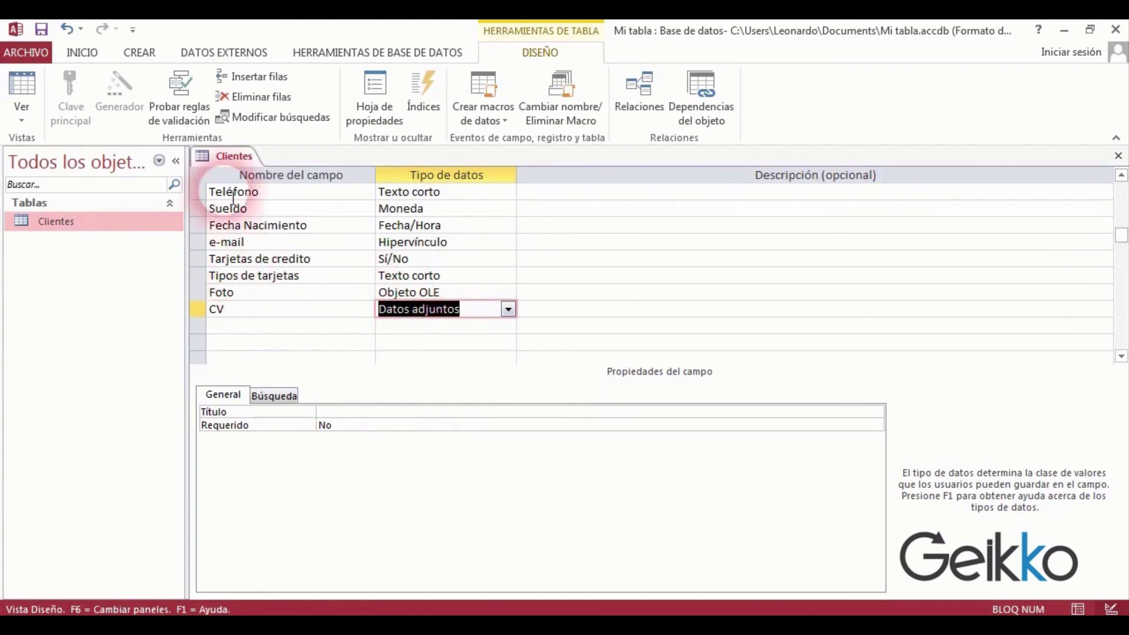
Switch Clientes to Vista Hoja de datos, saving the table when prompted.
right_click(222, 155)
left_click(297, 254)
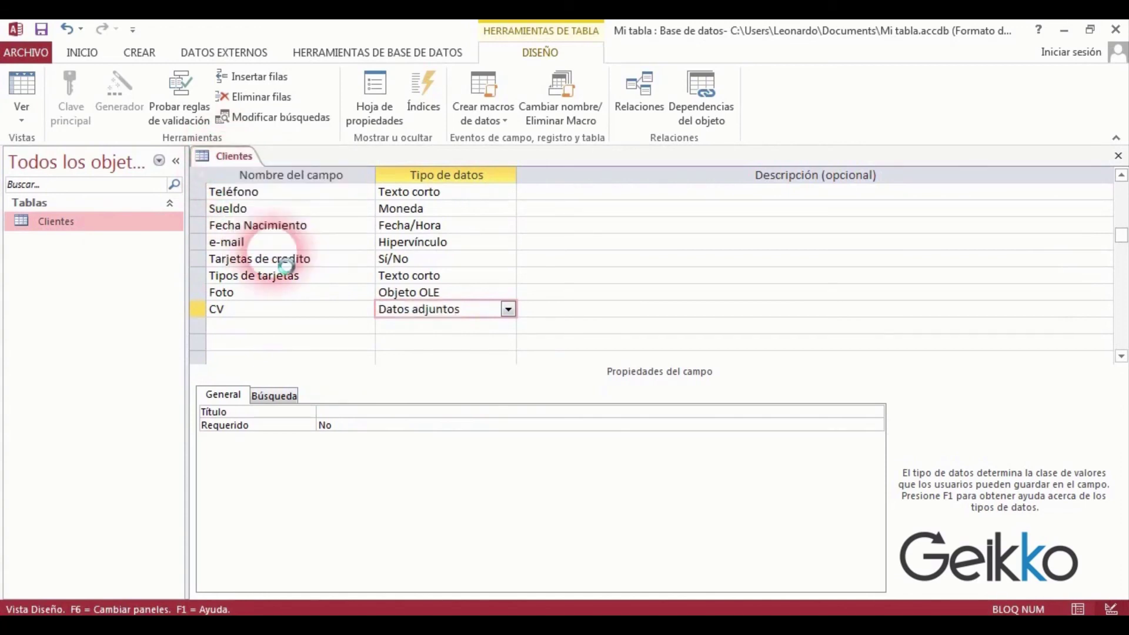
left_click(526, 381)
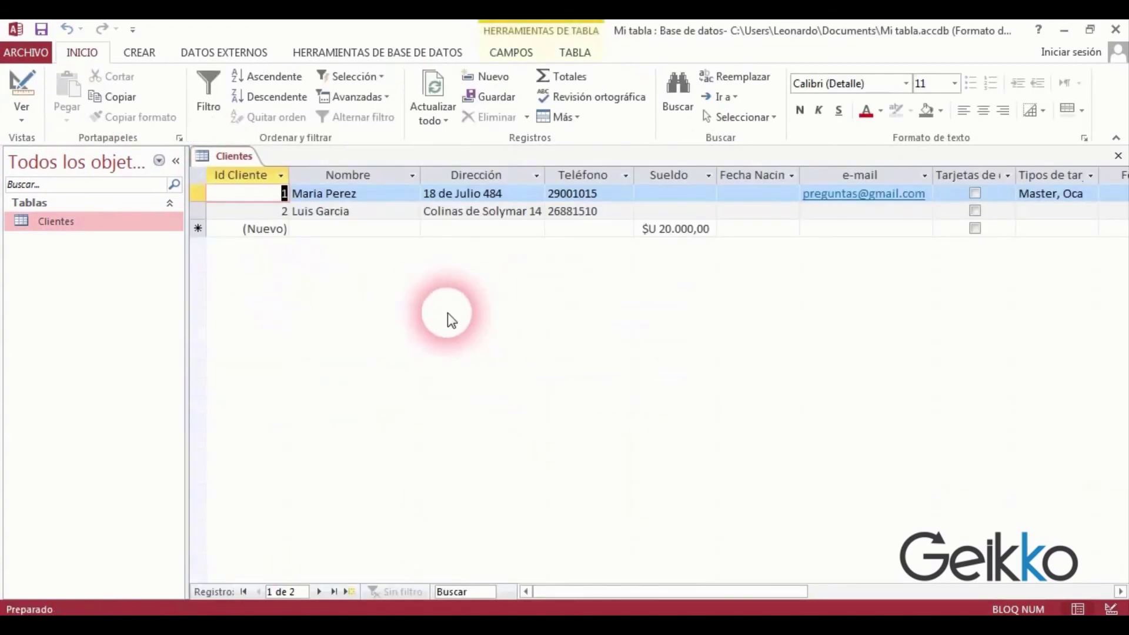
Drag the Id Cliente column's right border left to narrow it slightly.
left_click_drag(298, 180, 289, 180)
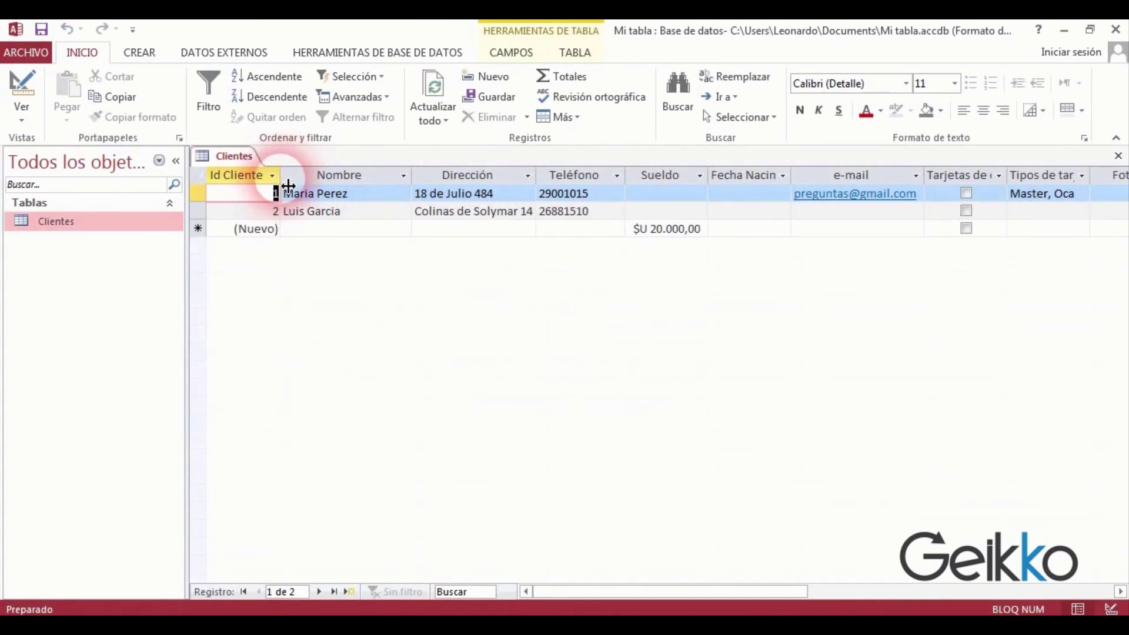